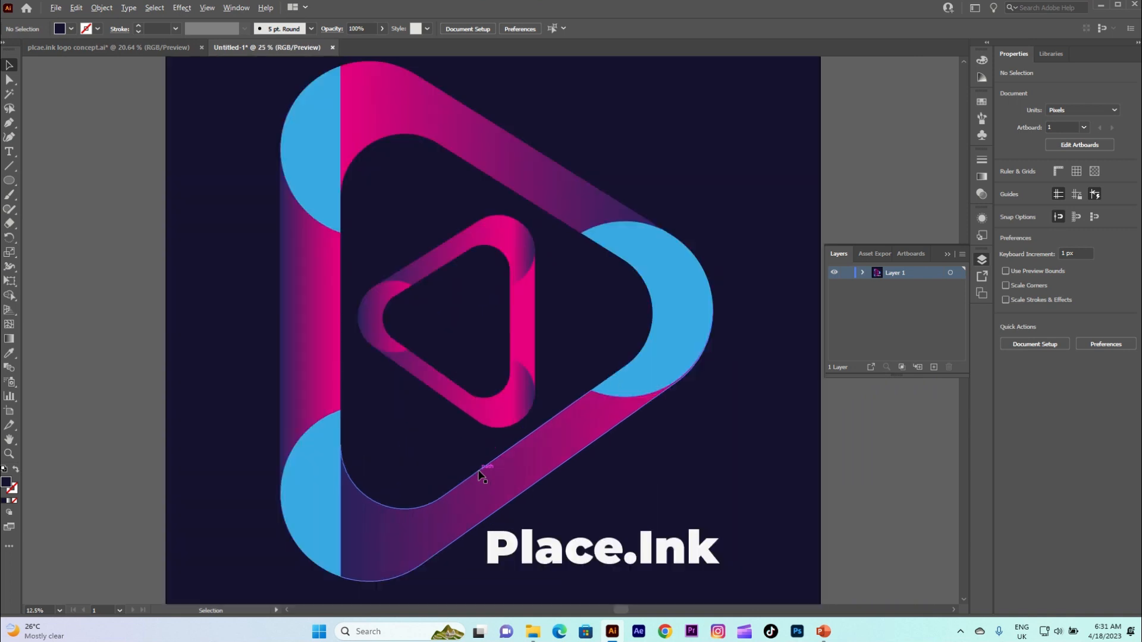
scroll(480, 474, up, 1)
scroll(481, 474, down, 1)
scroll(486, 413, down, 2)
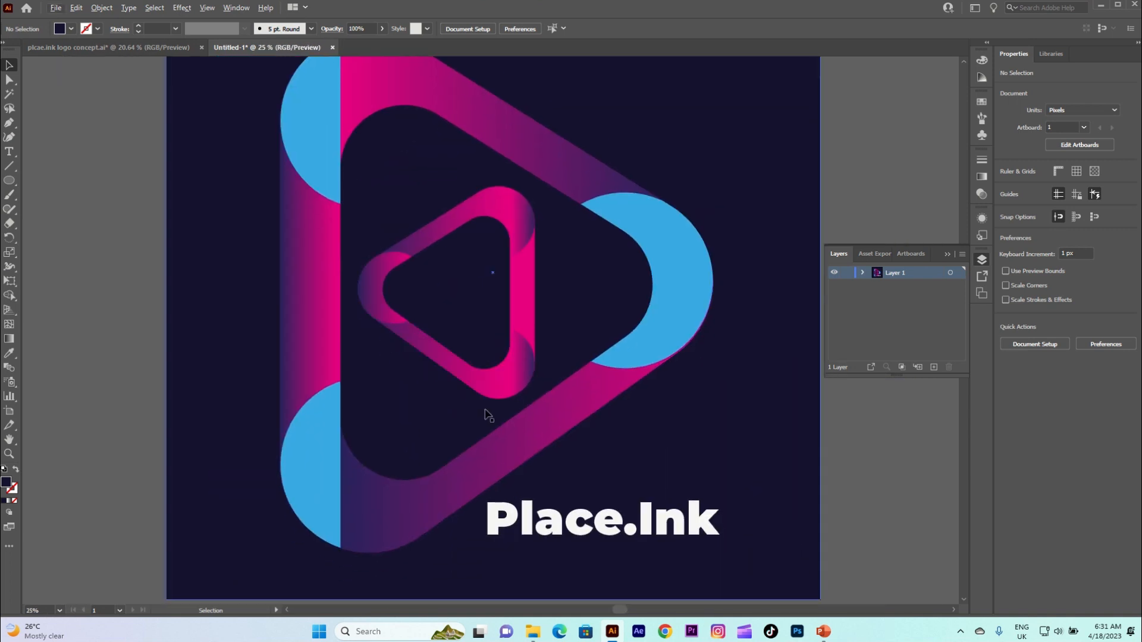
scroll(516, 438, up, 2)
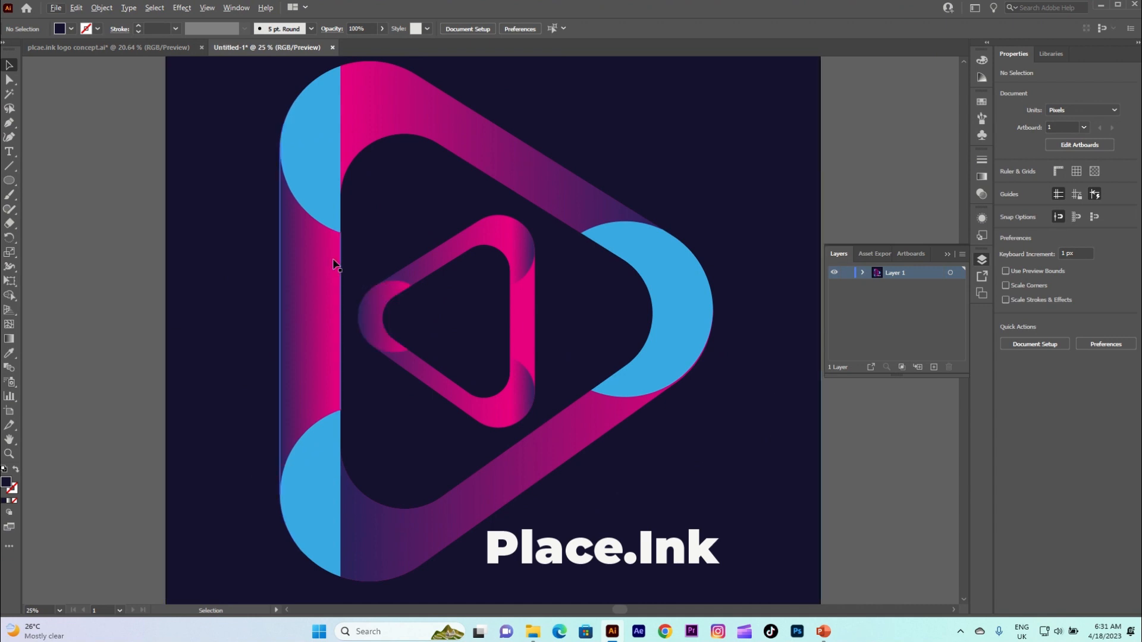
Step: Create a new 2000 x 2000 px document from the recent custom preset
click(55, 8)
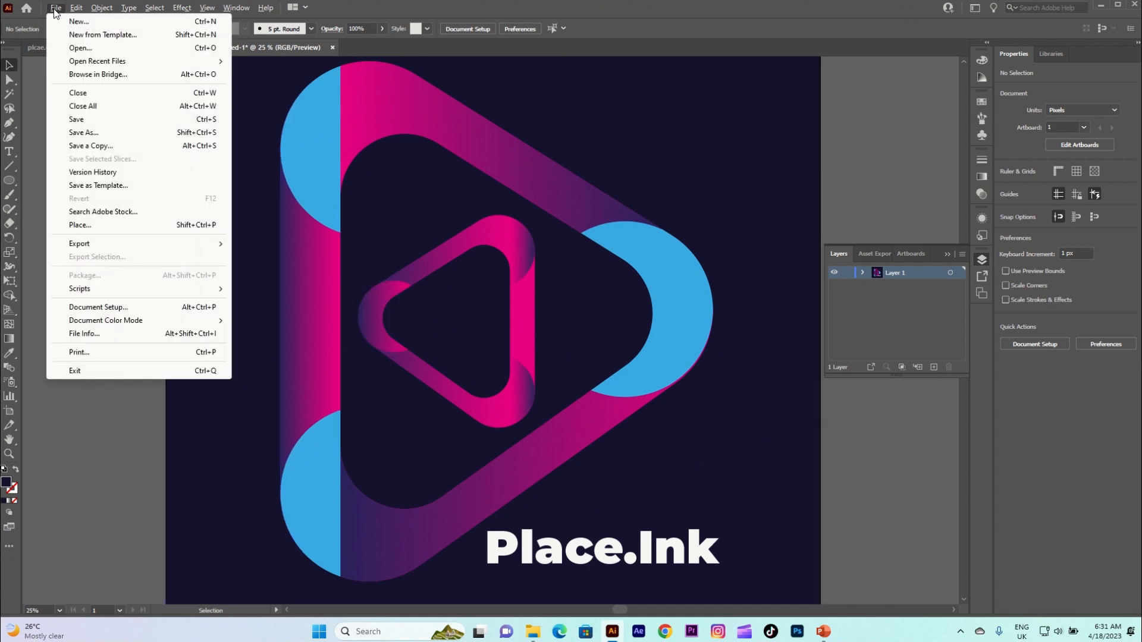
click(72, 19)
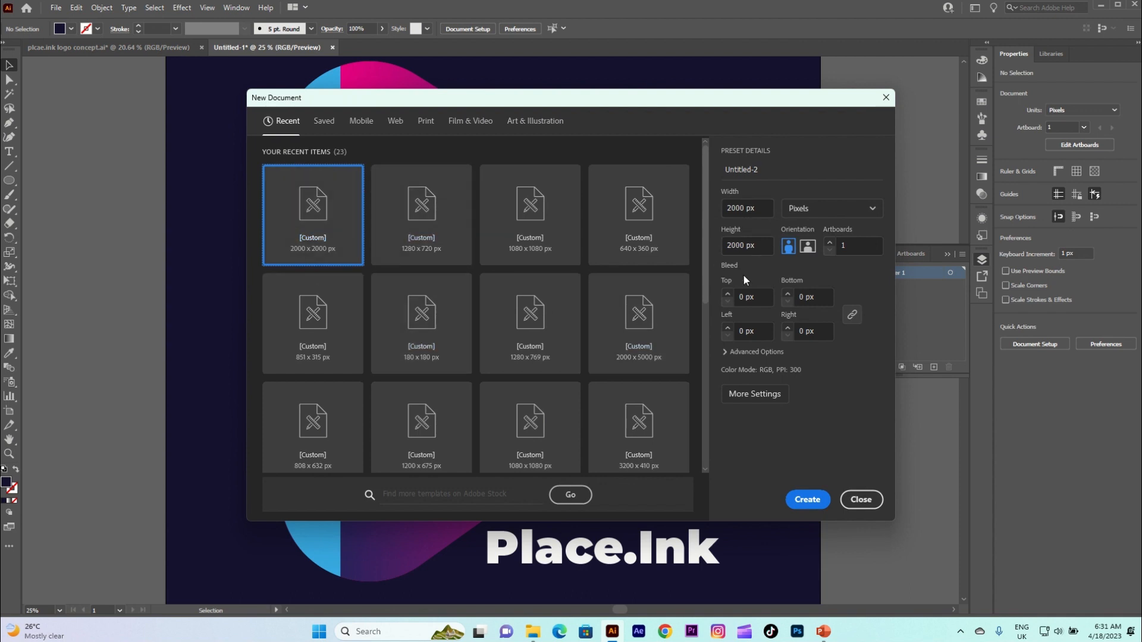
click(808, 499)
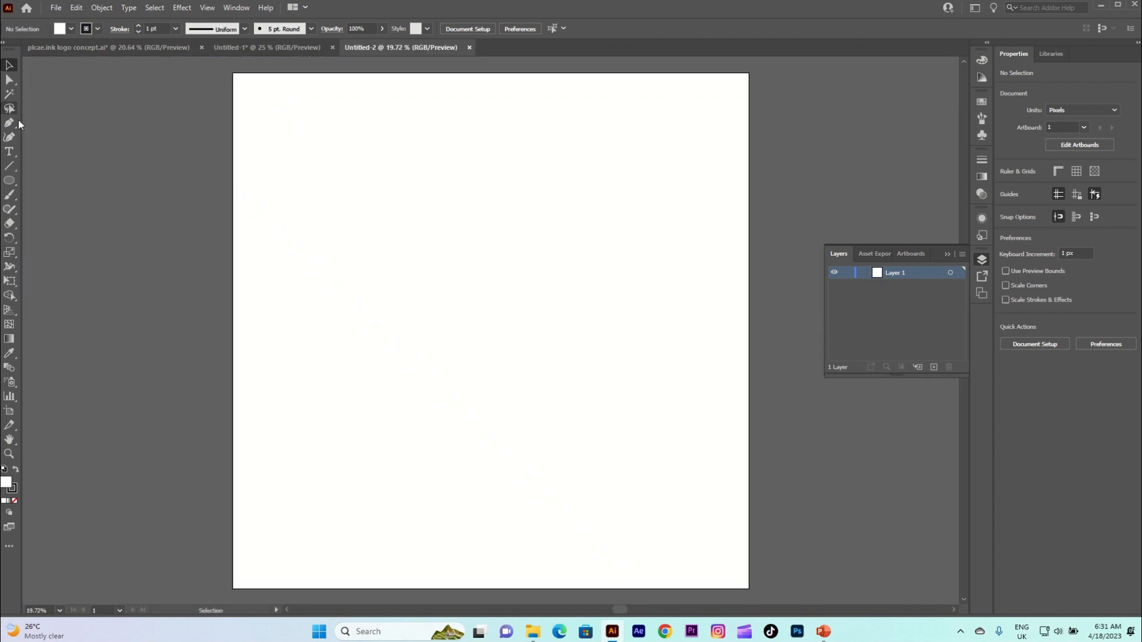
Step: With no fill, draw a closed right-pointing triangle about 560 px wide and 647 px high using the Pen tool
click(9, 123)
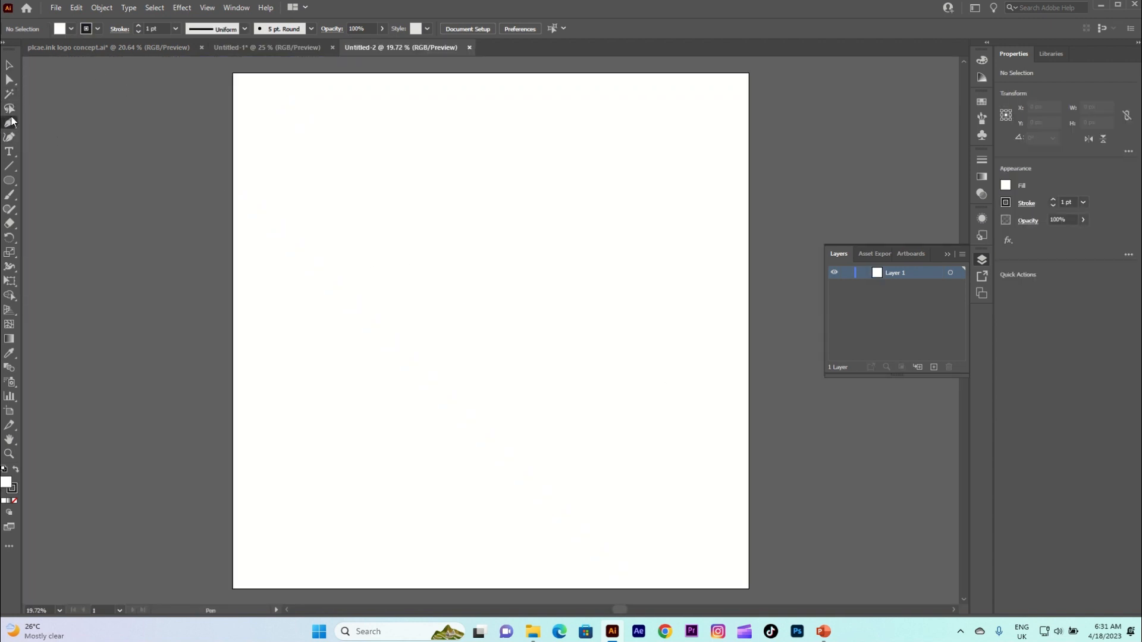
click(71, 28)
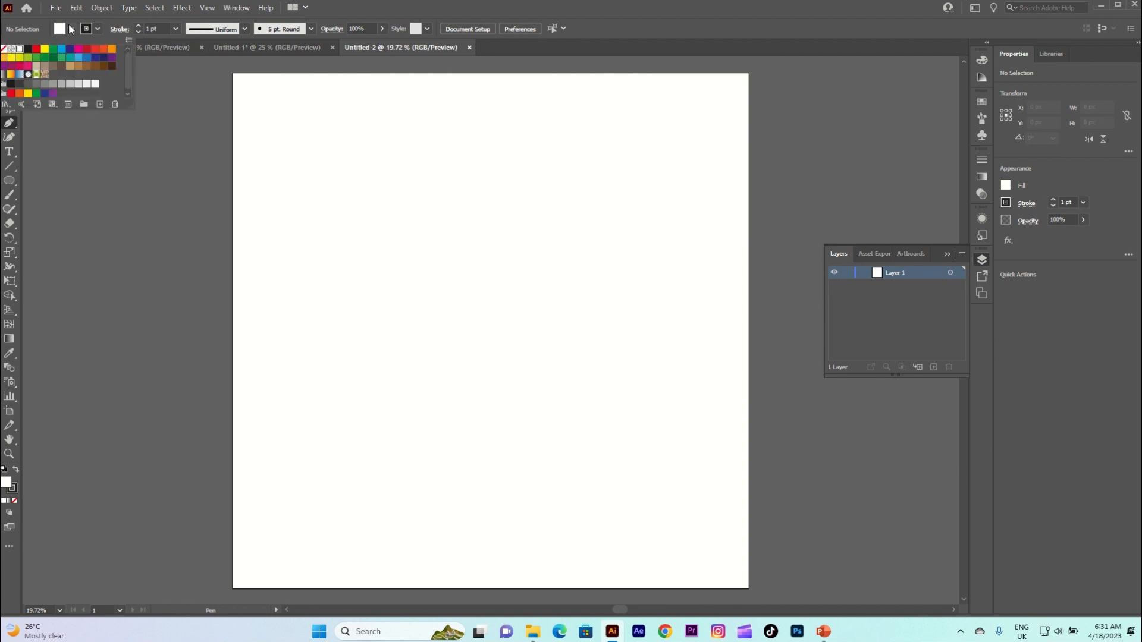
click(4, 50)
click(422, 200)
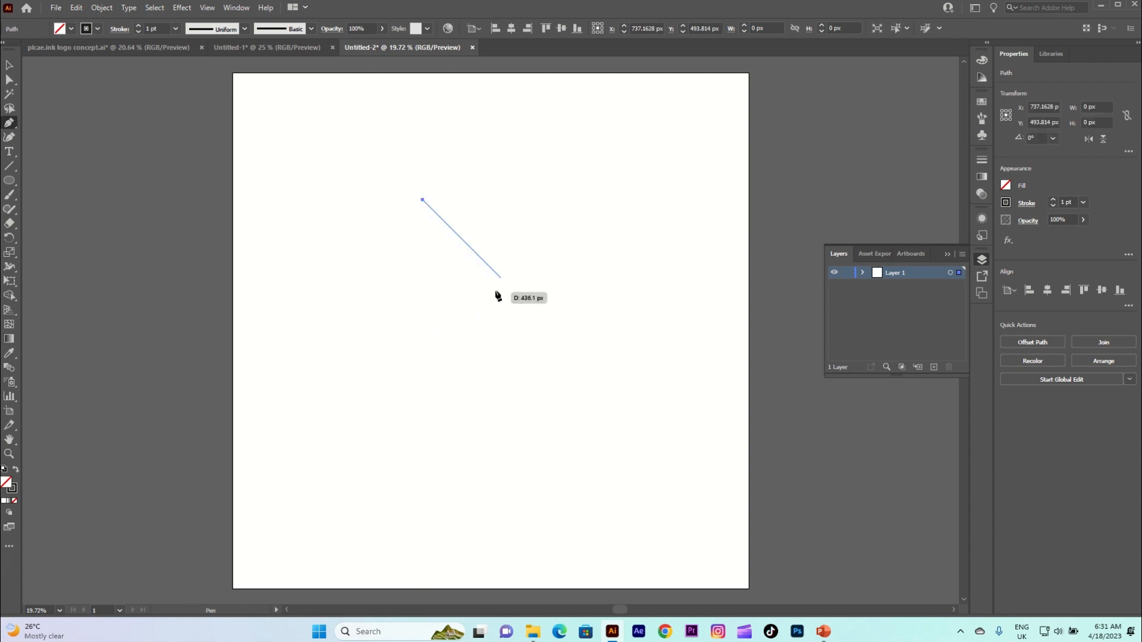
click(422, 366)
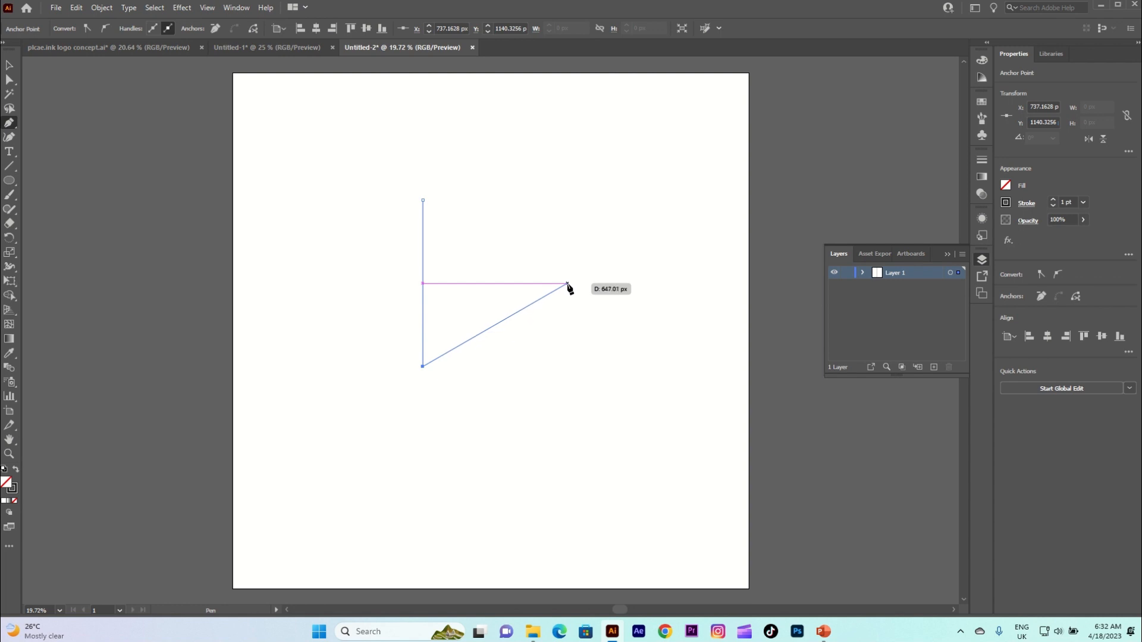
click(568, 283)
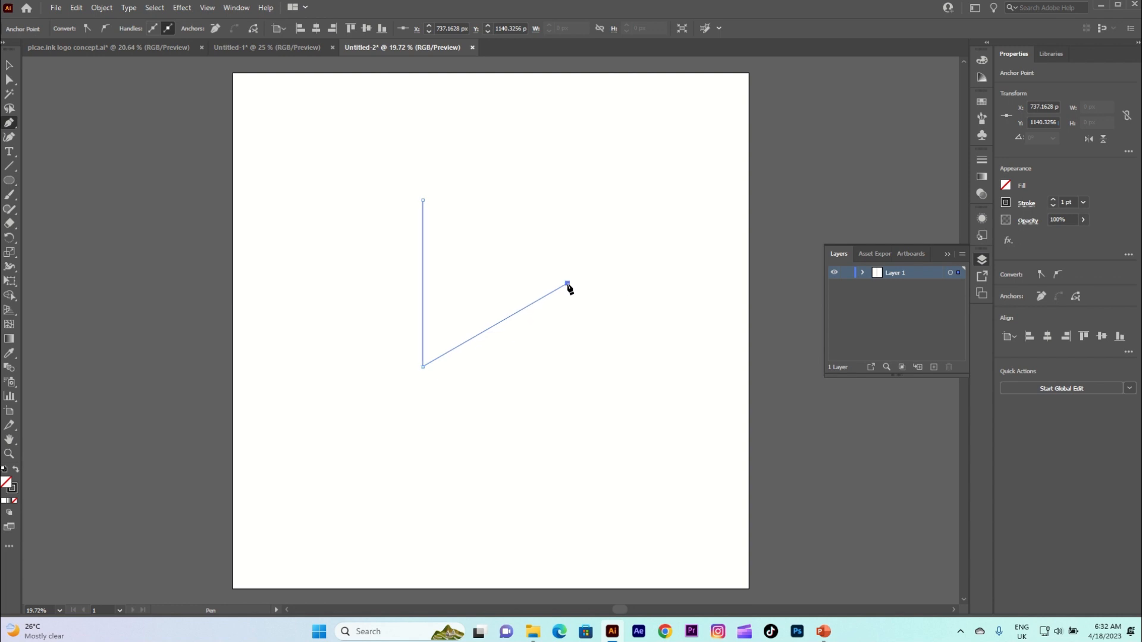
click(423, 201)
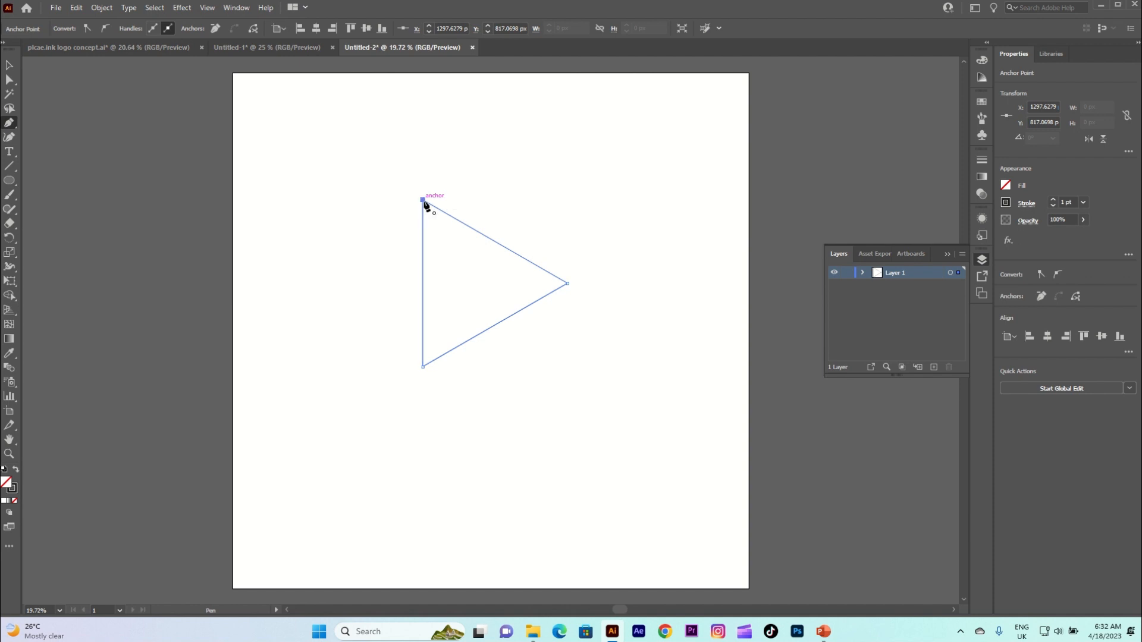
Step: Select the whole triangle and round its three corners together, shrinking the shape to about 468 x 512 px
click(12, 65)
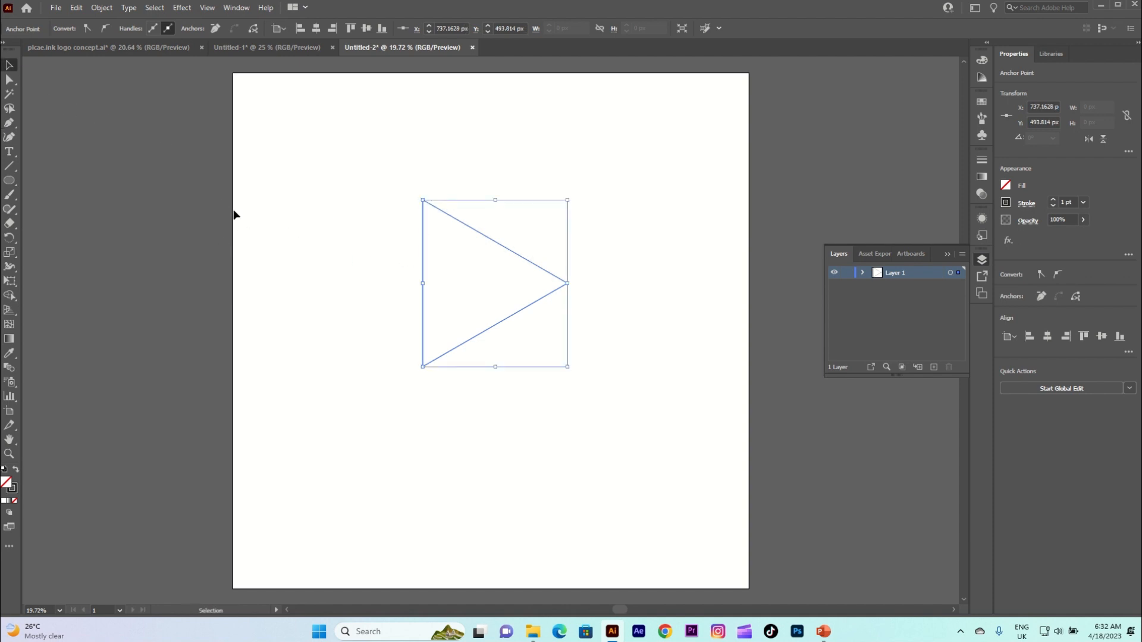
click(11, 79)
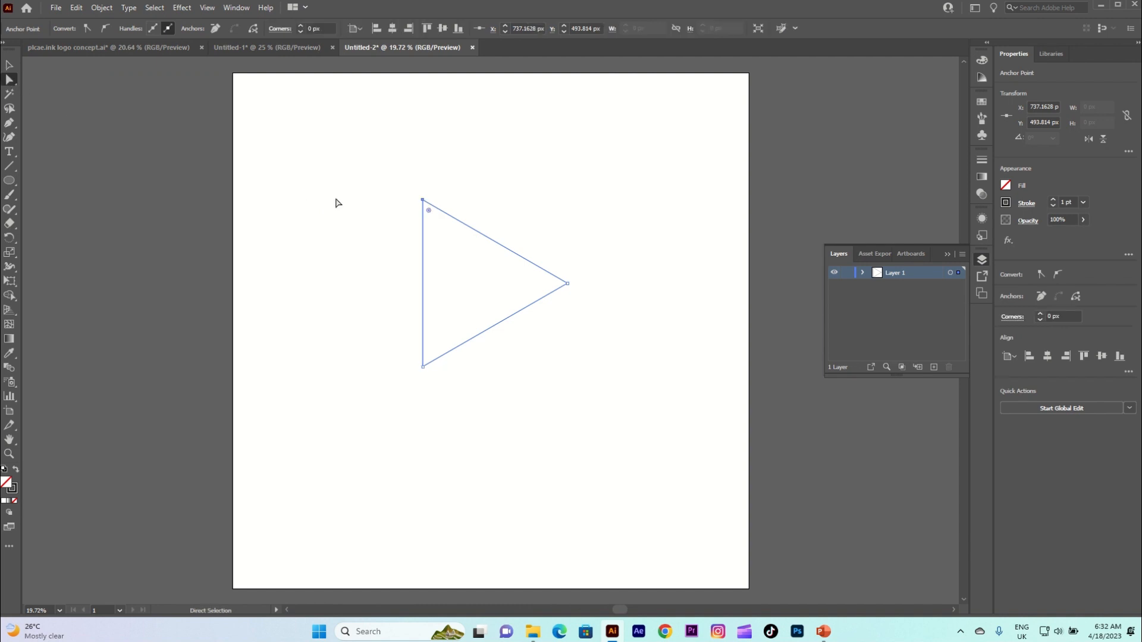
click(9, 65)
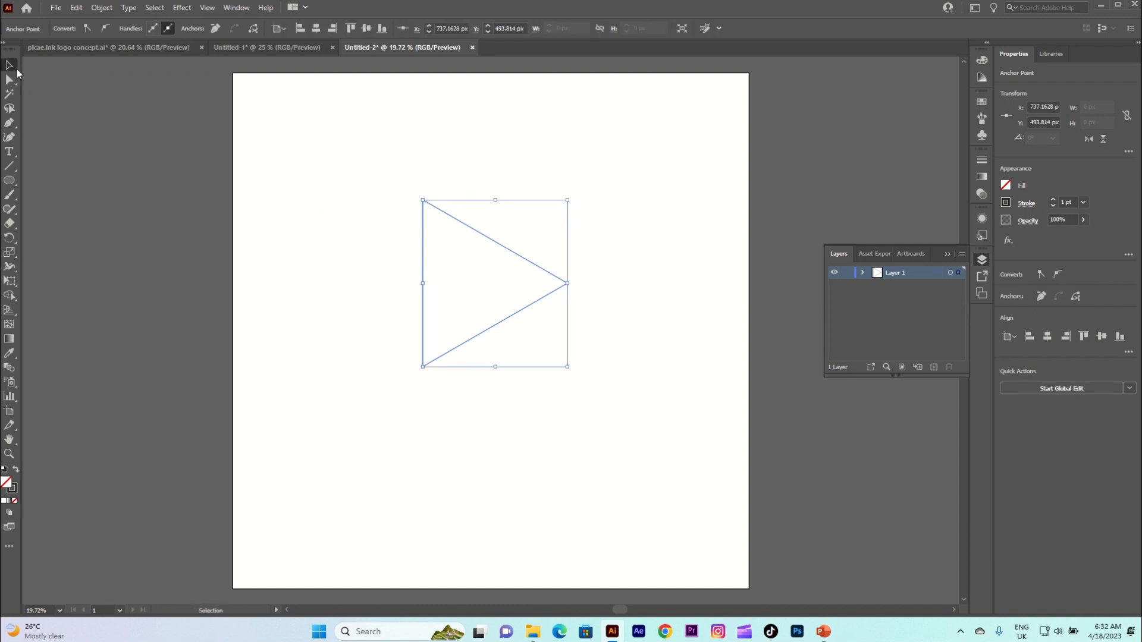
drag(382, 185, 612, 389)
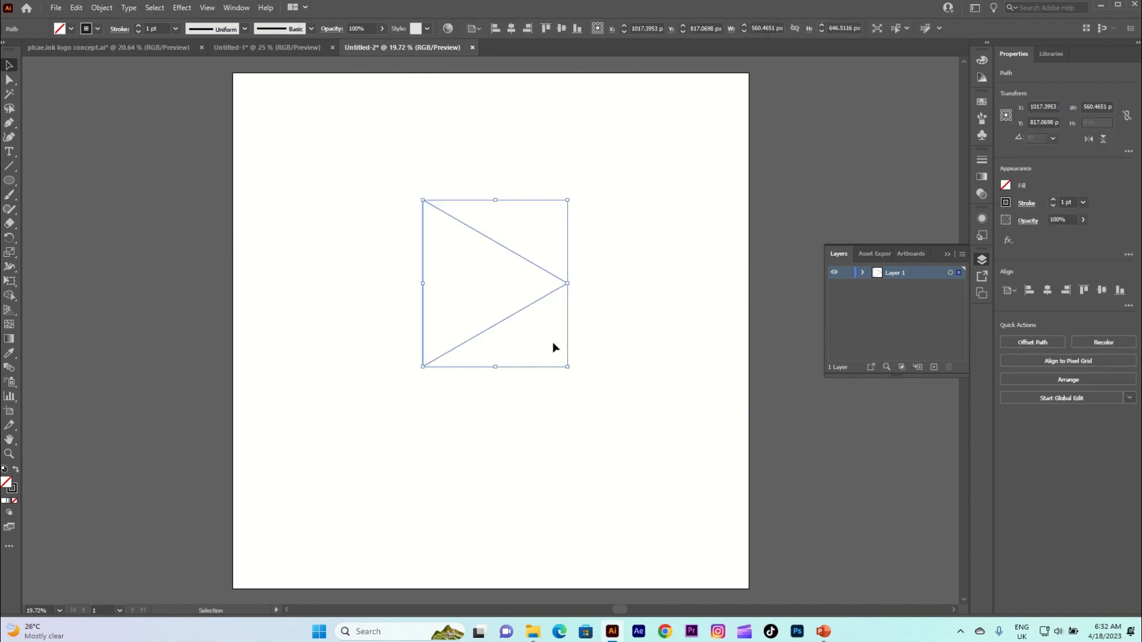
click(12, 79)
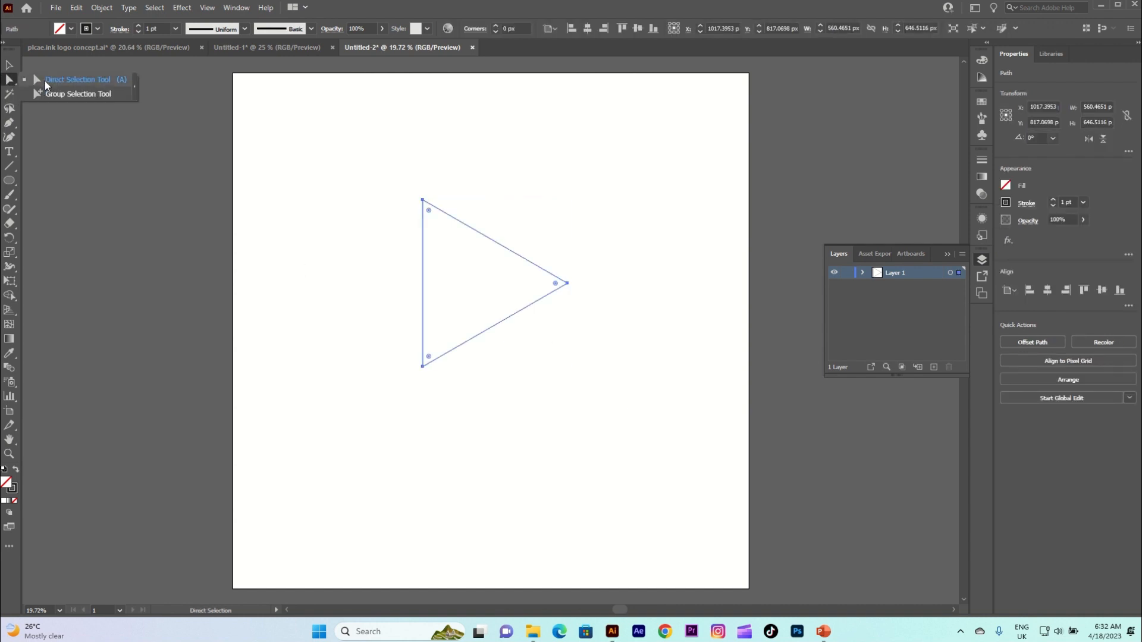
click(46, 85)
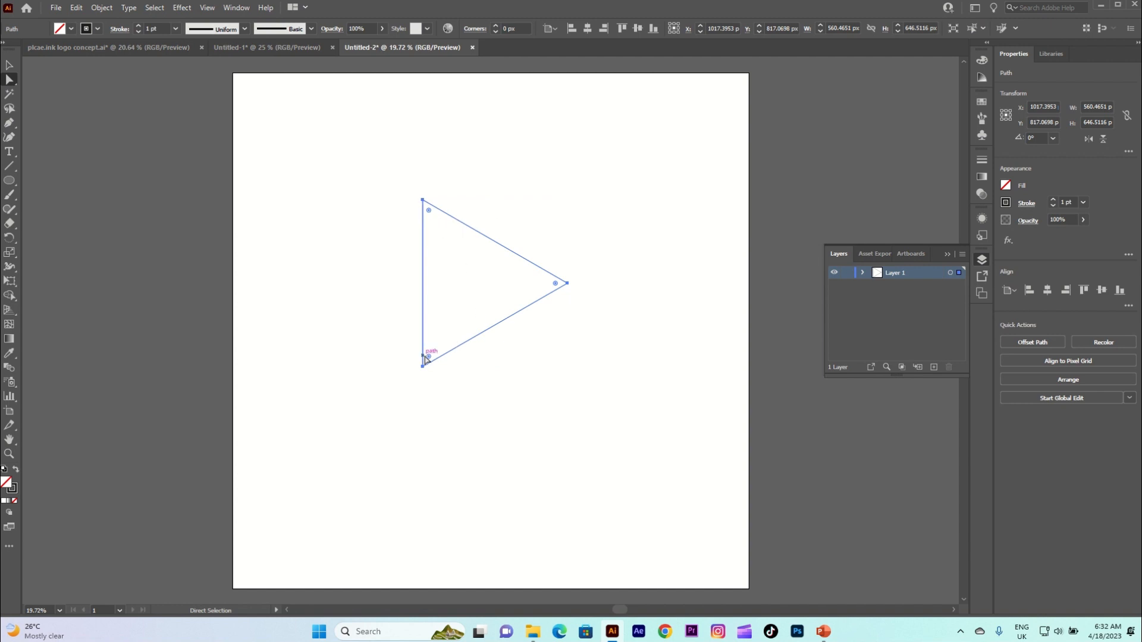
click(429, 360)
drag(429, 358, 440, 325)
Step: Enlarge the rounded triangle proportionally to about 1271 x 1390 px and move it to the artboard's vertical centre
click(9, 65)
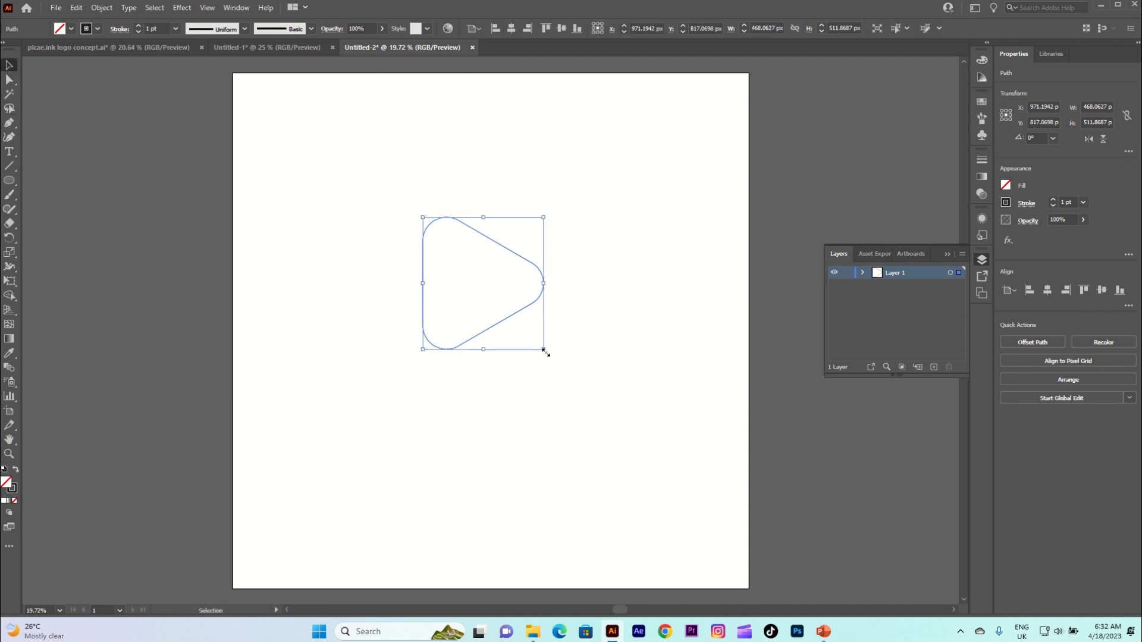
drag(545, 351, 649, 474)
drag(530, 391, 562, 434)
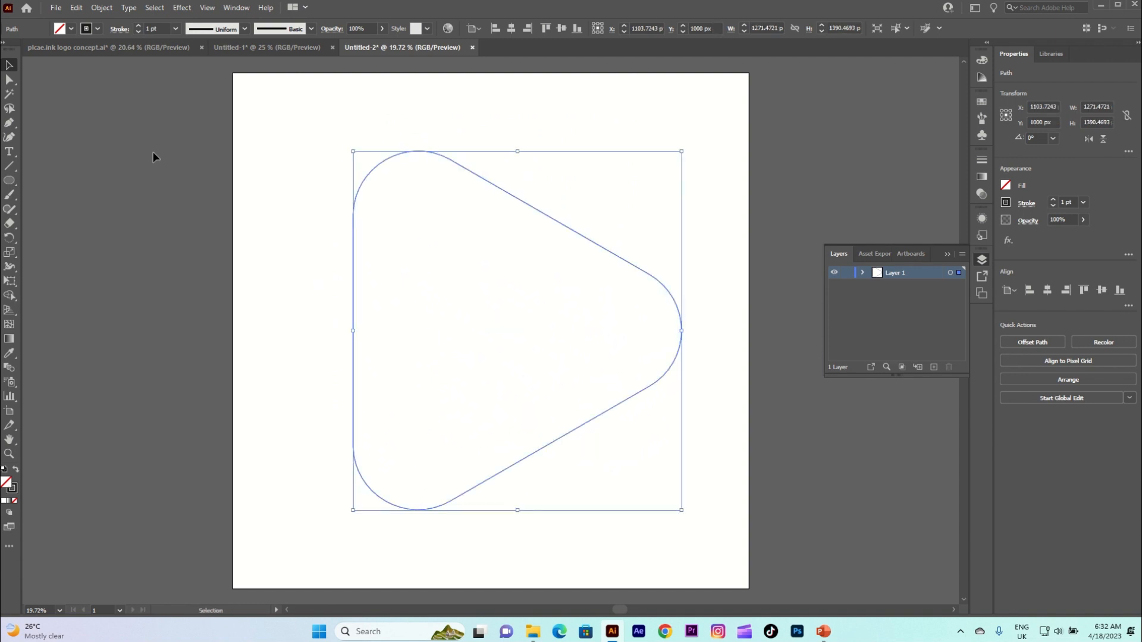
Step: Paste a copy of the rounded triangle in place and scale it about its centre to about 806 x 882 px
click(76, 8)
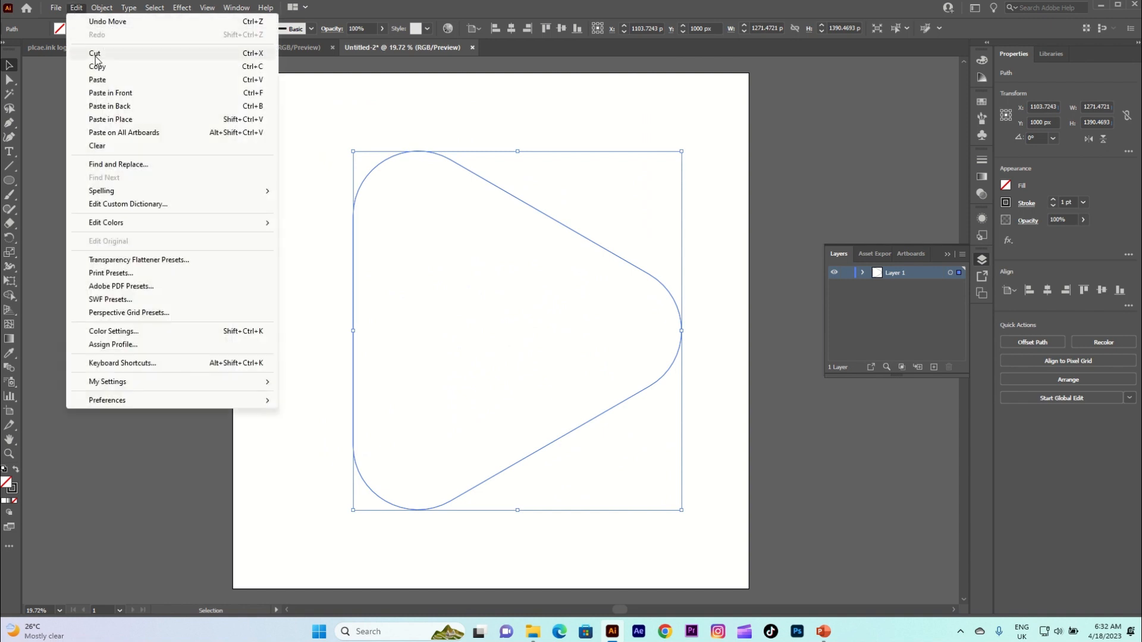
click(95, 66)
click(77, 7)
click(120, 119)
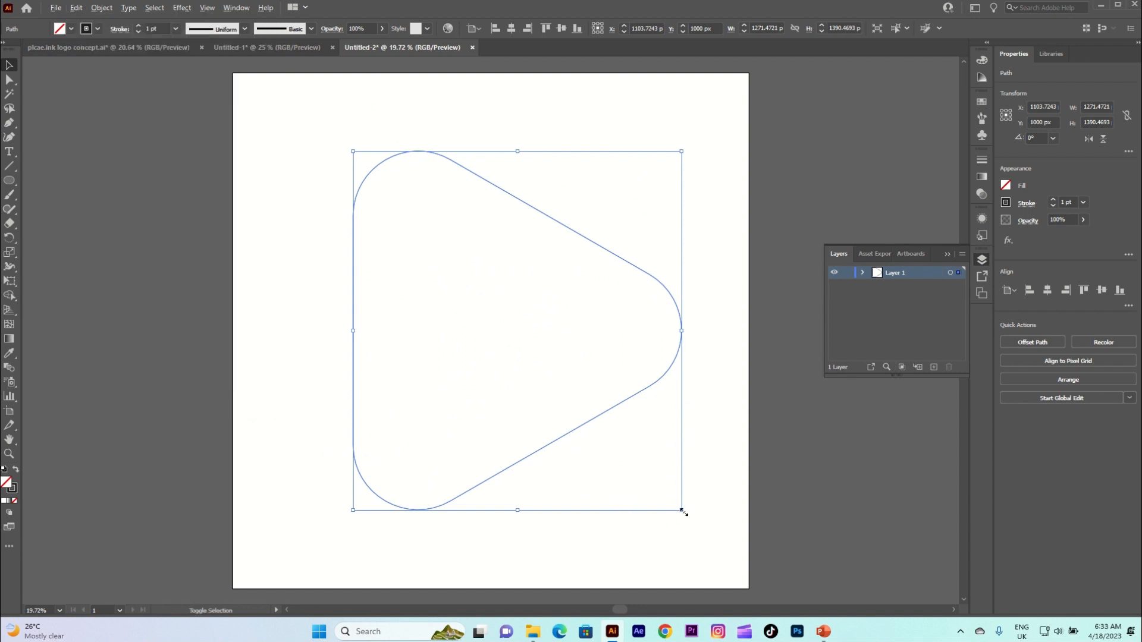
drag(682, 510, 622, 464)
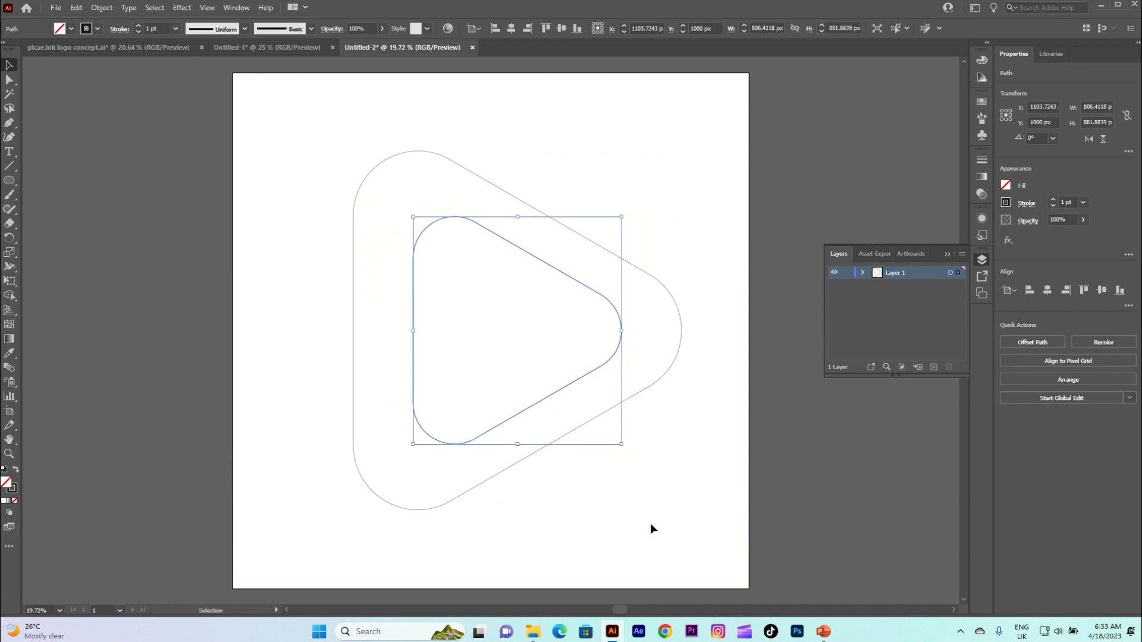
click(651, 525)
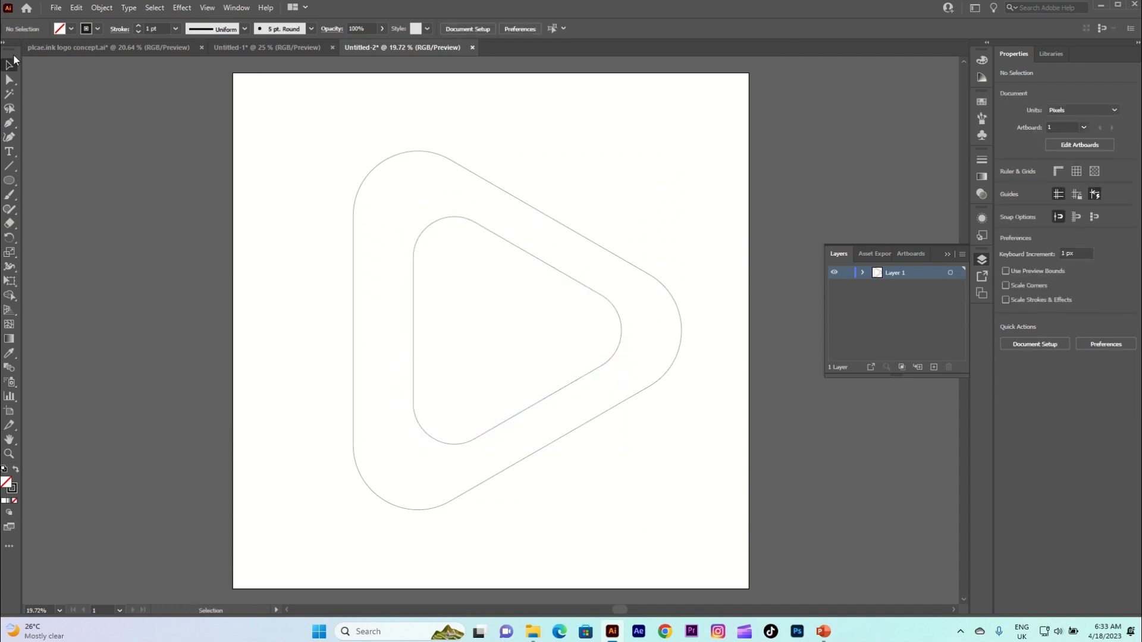
Step: Draw a circle about 501 px in diameter from the artboard's centre with the Ellipse tool
click(9, 186)
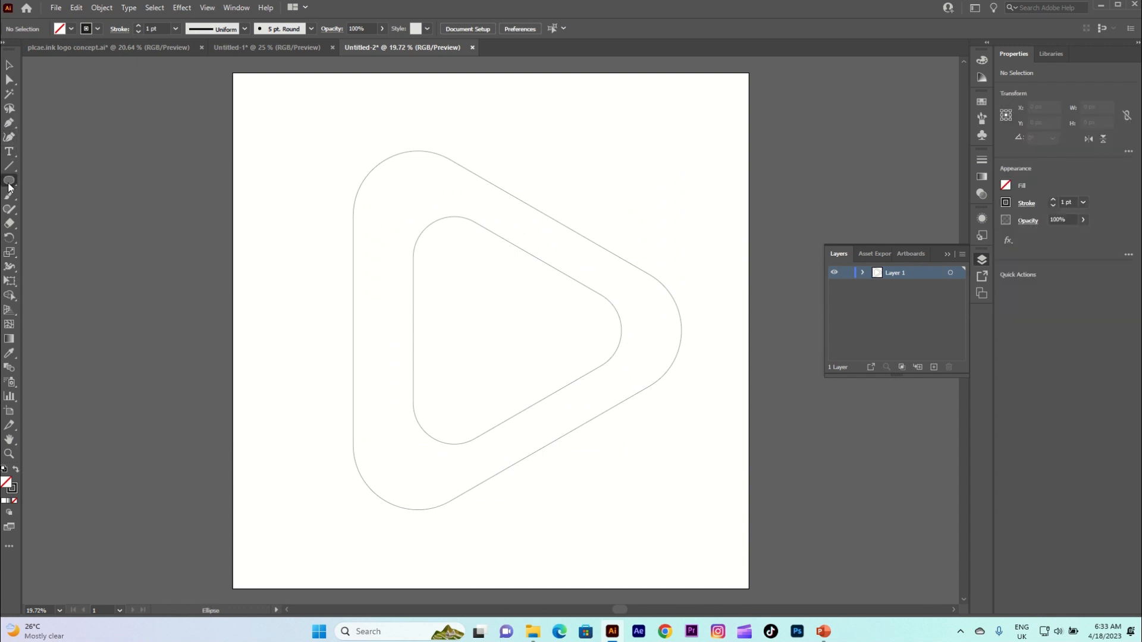
right_click(10, 185)
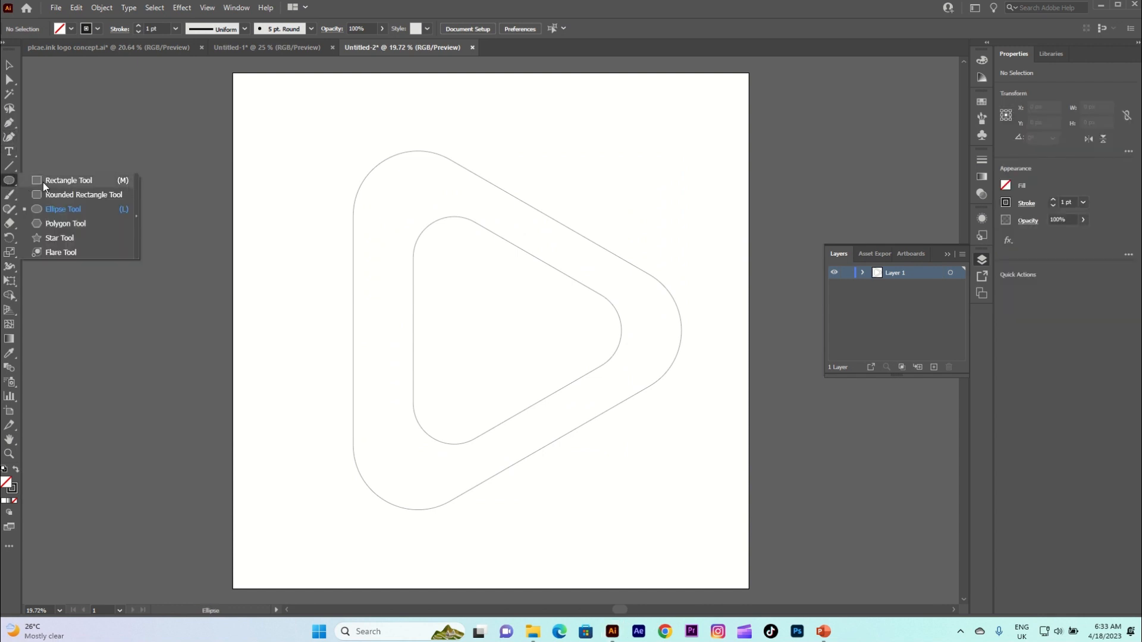
click(51, 209)
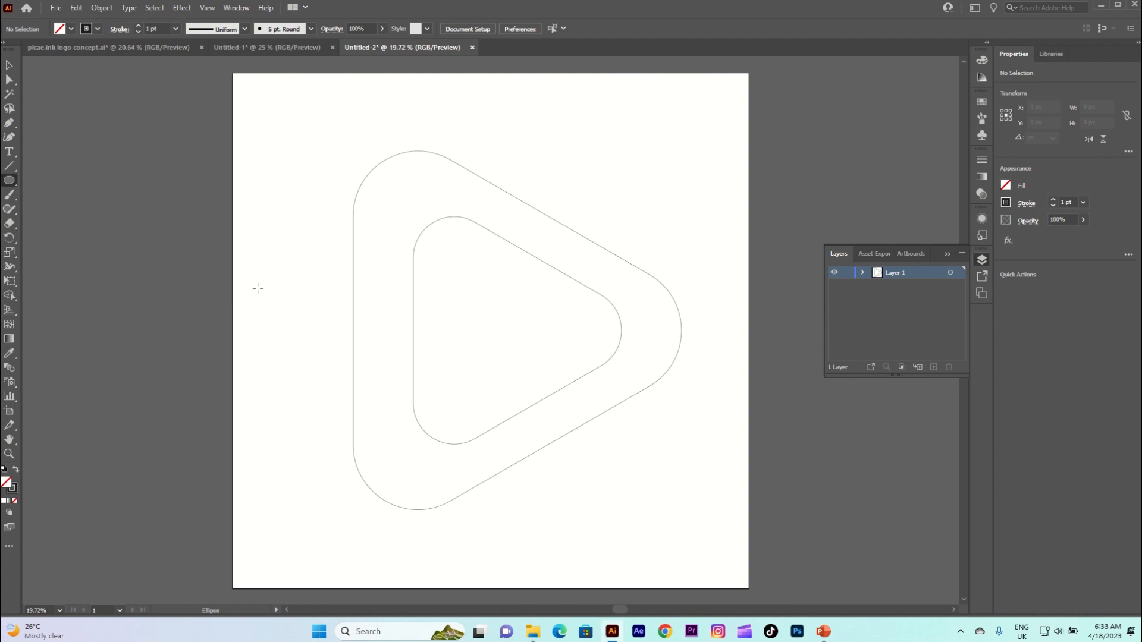
drag(490, 330, 555, 395)
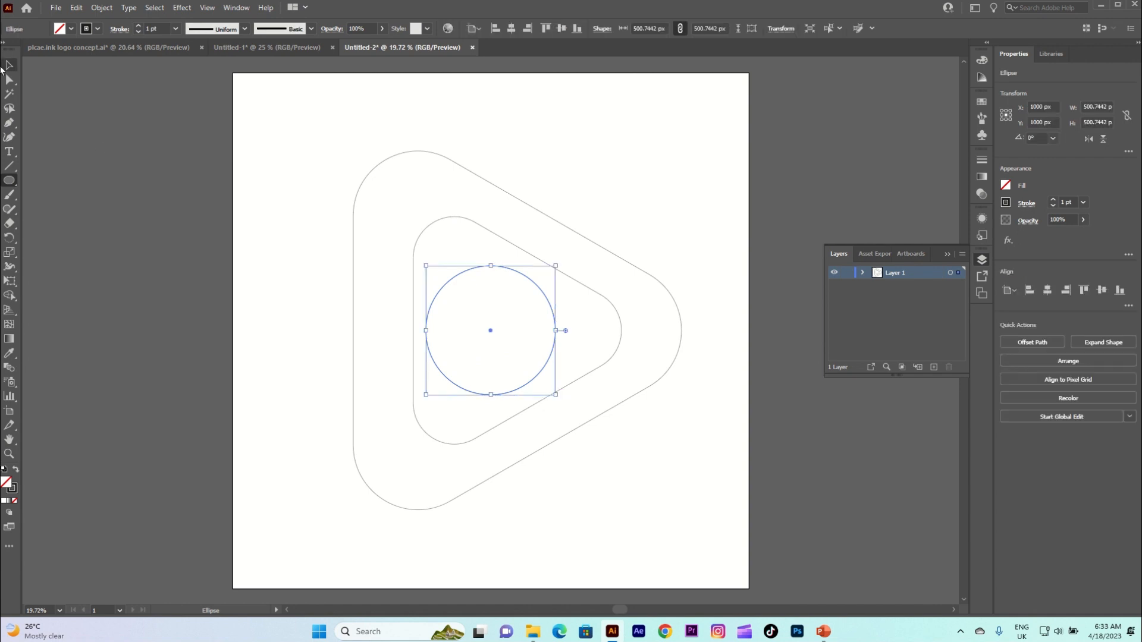
Step: Move the circle into the outer triangle's upper-left rounded corner, aligned with its left edge
click(5, 61)
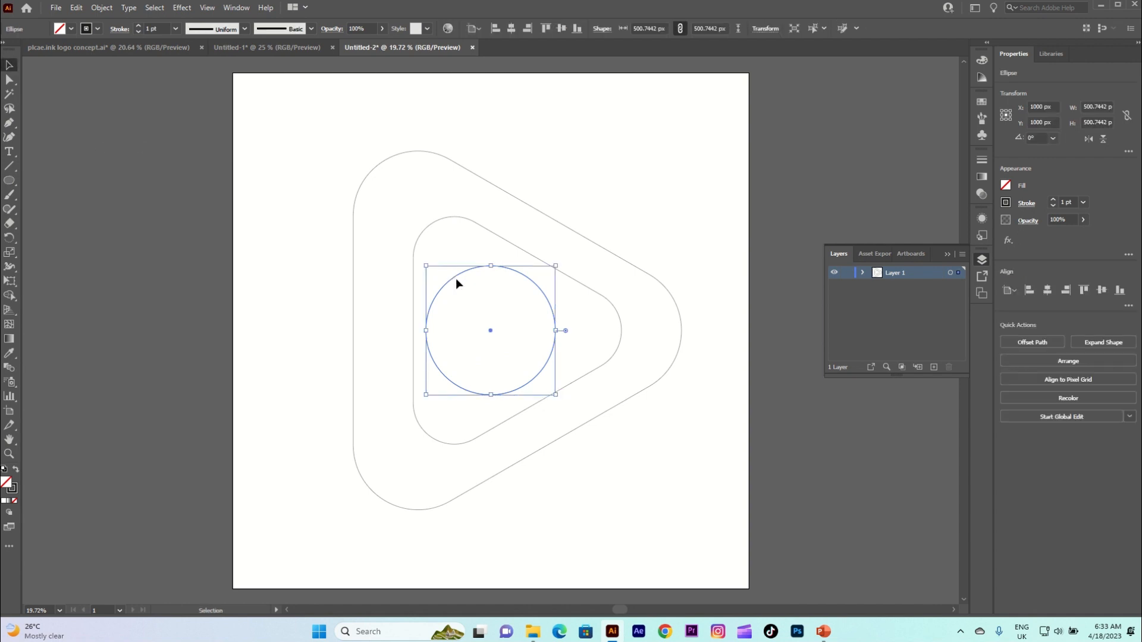
drag(456, 278, 384, 160)
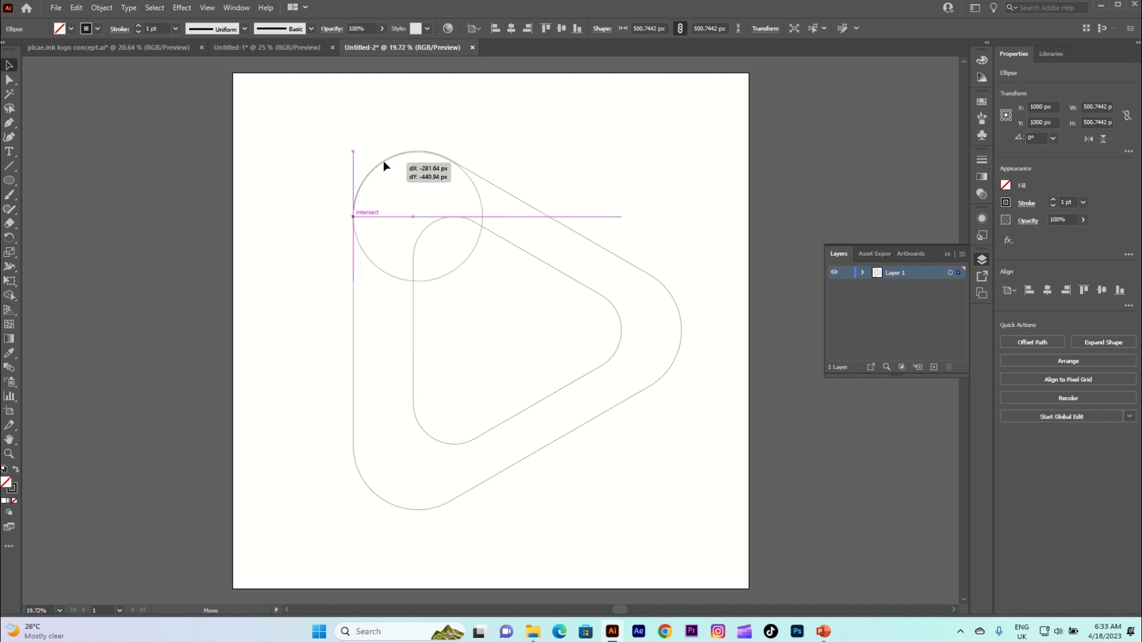
drag(383, 161, 383, 161)
Step: Stretch the circle's height to about 505 px so its top meets the outer triangle's curve, and deselect it
scroll(416, 172, up, 3)
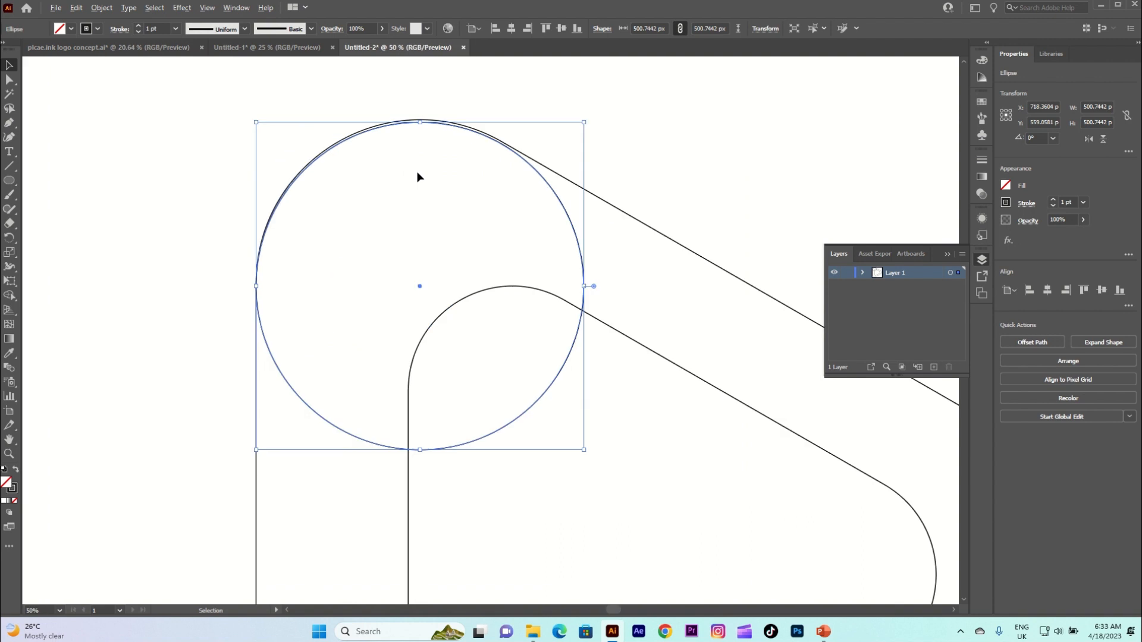
scroll(452, 155, up, 1)
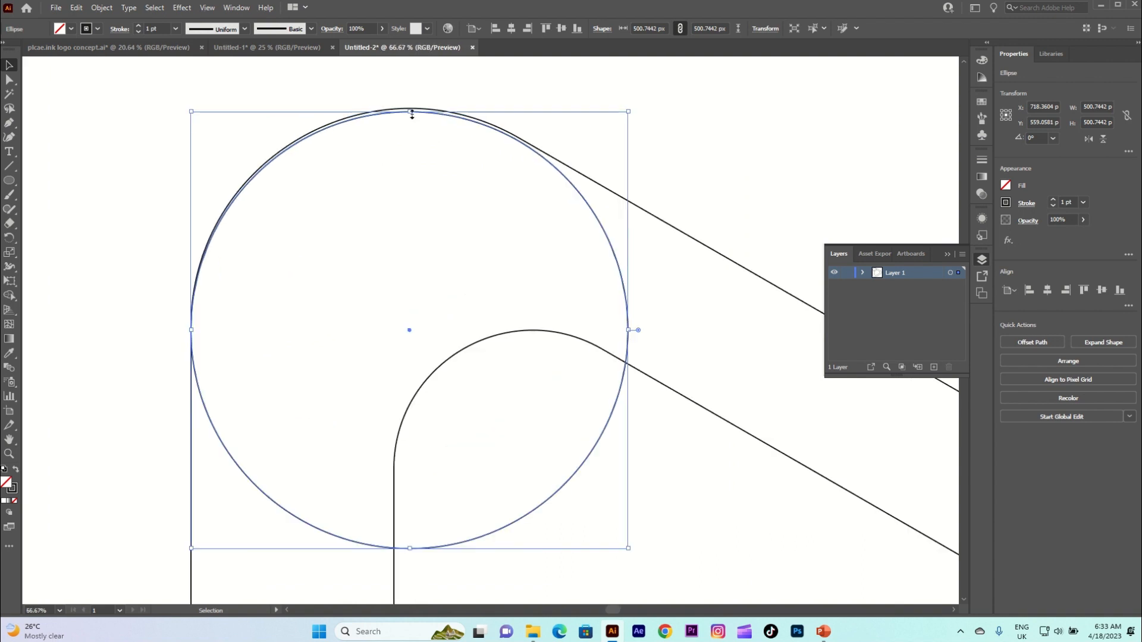
drag(412, 112, 412, 111)
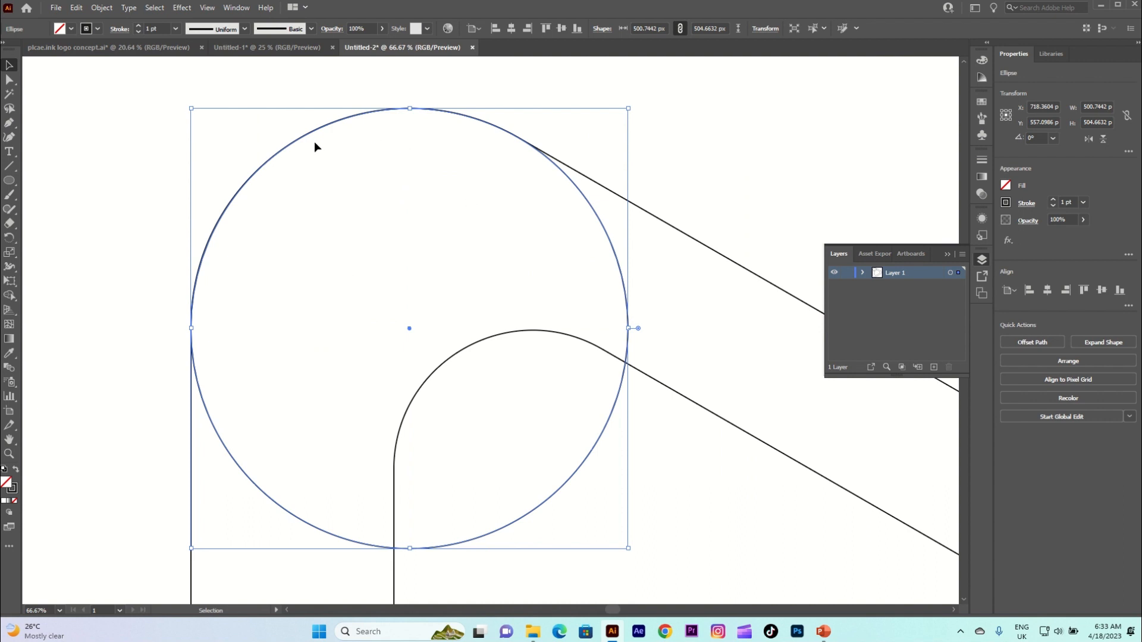
scroll(339, 272, down, 5)
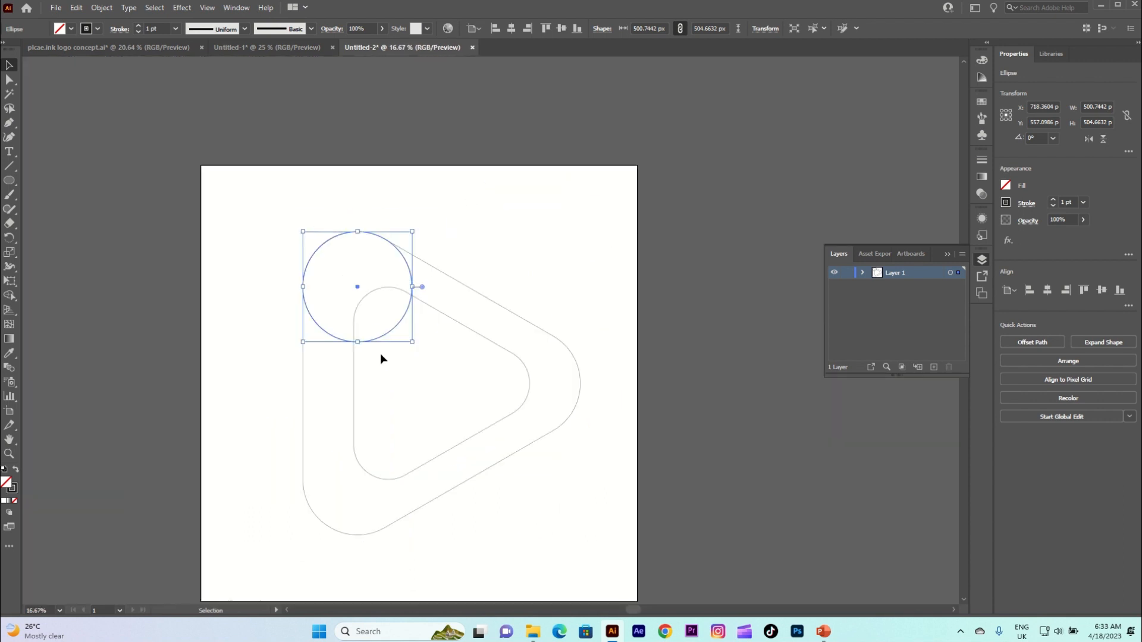
scroll(380, 354, up, 2)
scroll(365, 286, down, 2)
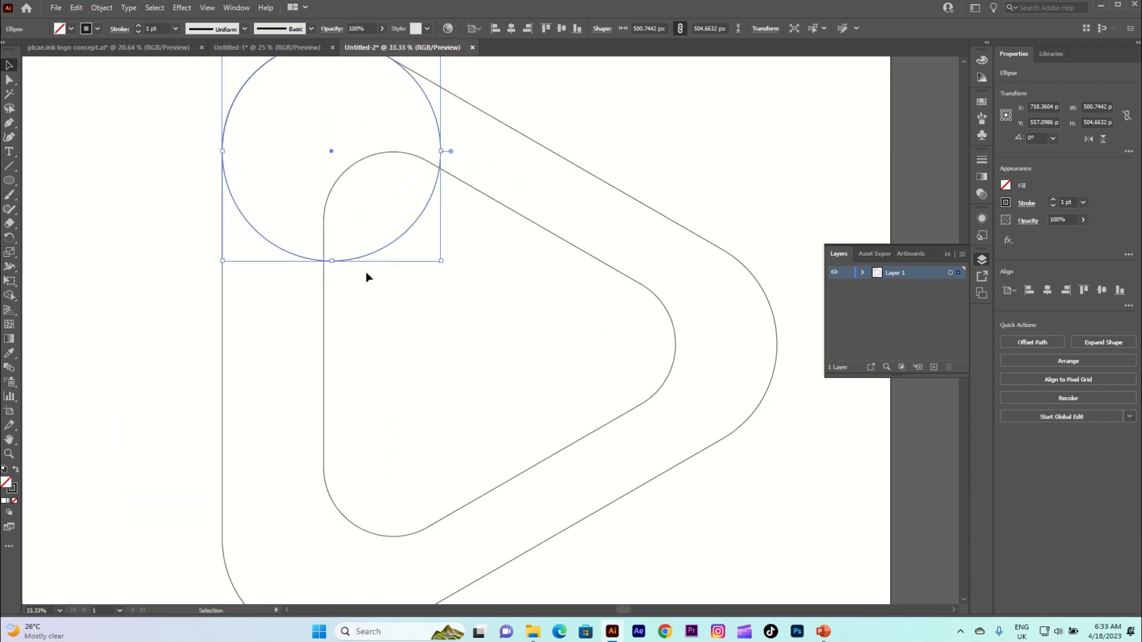
scroll(366, 273, down, 1)
click(381, 243)
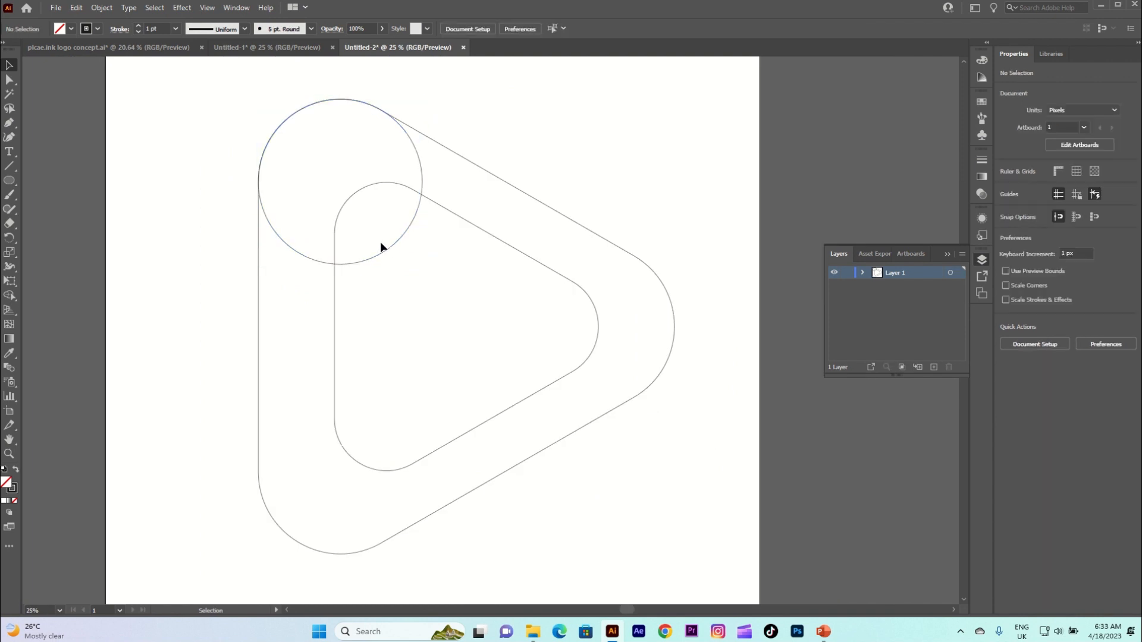
Step: Paste a copy of the corner circle in place and move it into the outer triangle's right rounded corner
drag(414, 272, 414, 274)
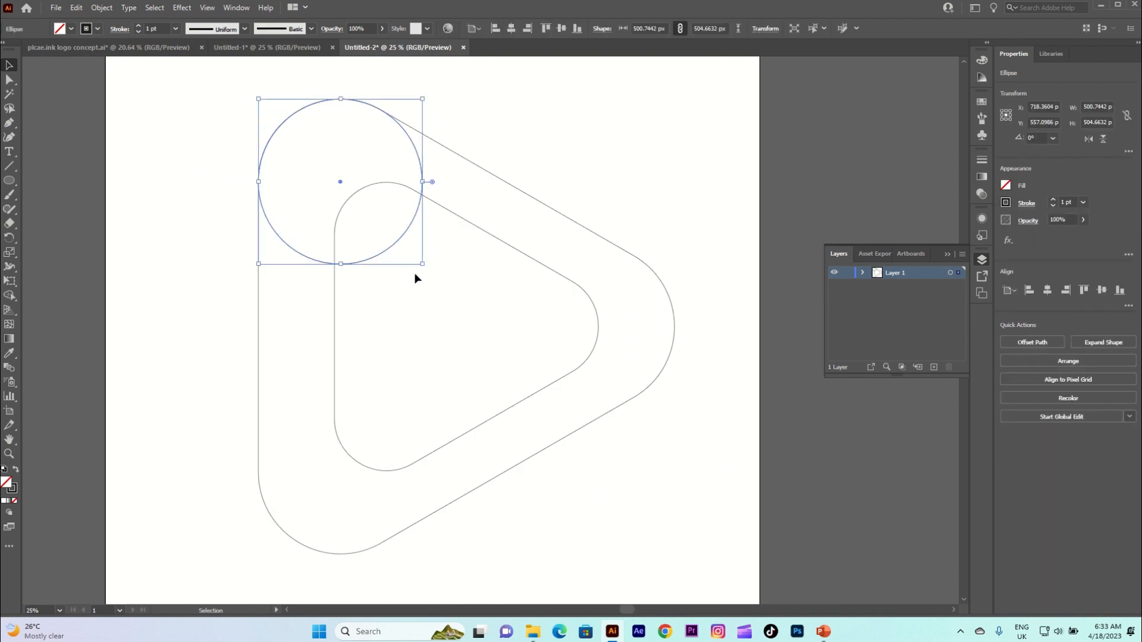
click(78, 10)
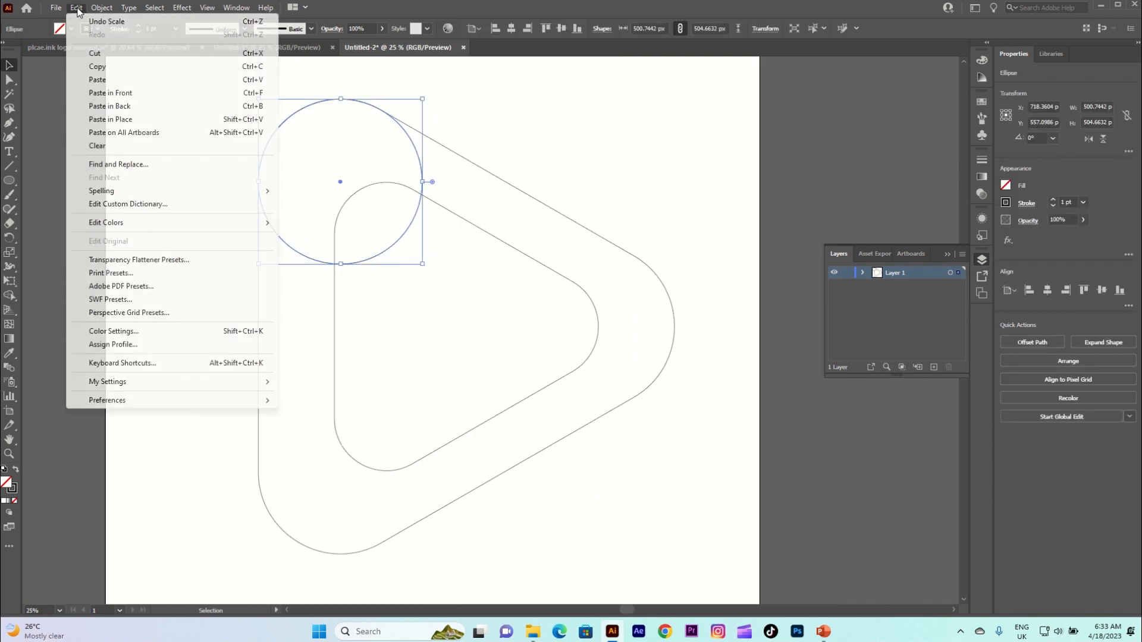
click(97, 66)
click(76, 8)
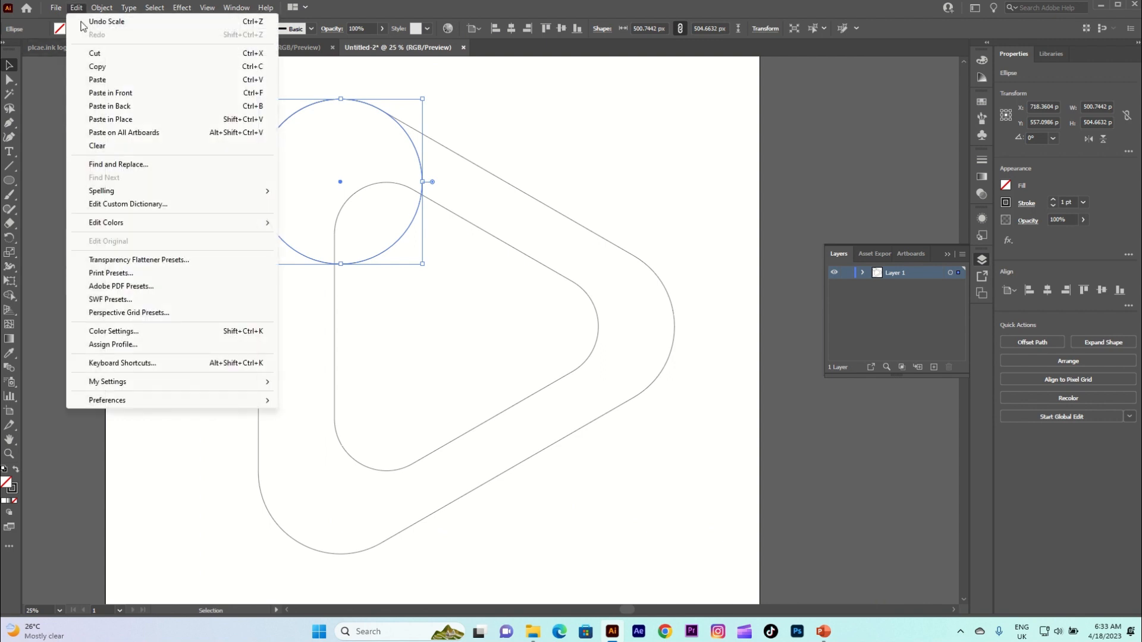
click(116, 120)
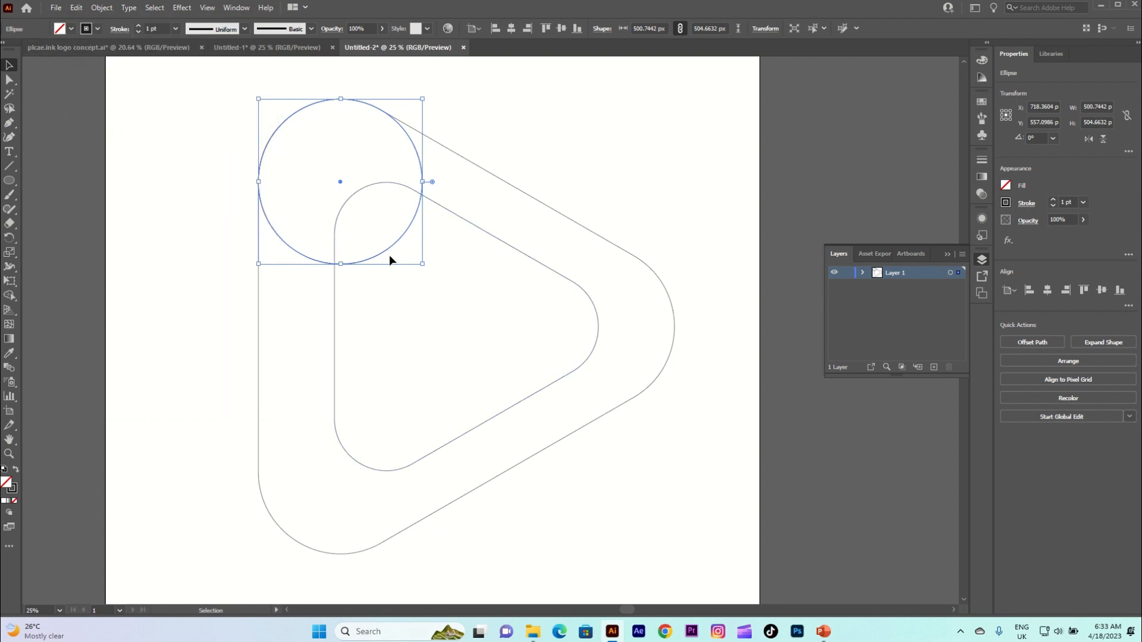
drag(385, 248, 637, 395)
scroll(531, 311, down, 2)
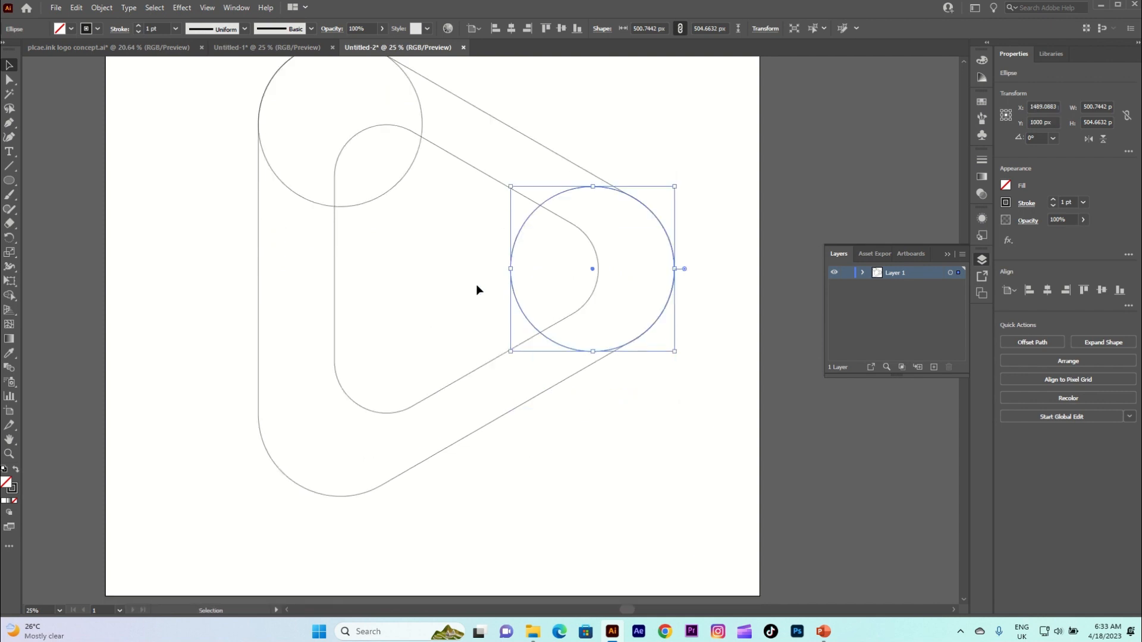
click(431, 263)
drag(446, 240, 533, 287)
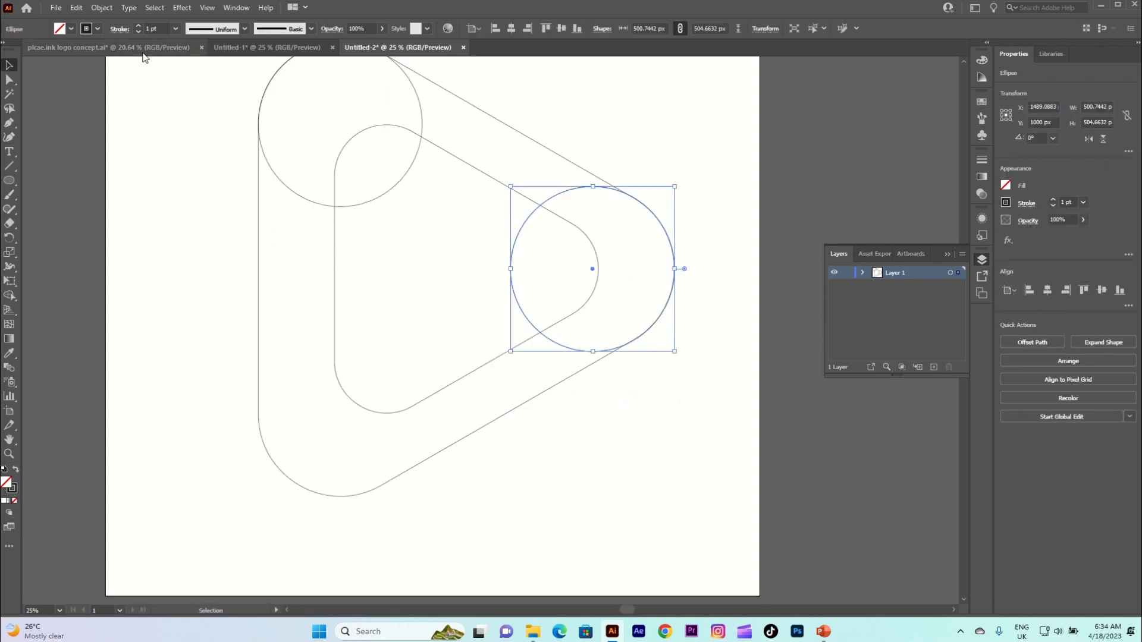
Step: Paste another copy of the circle in place and move it into the outer triangle's lower-left rounded corner
click(76, 7)
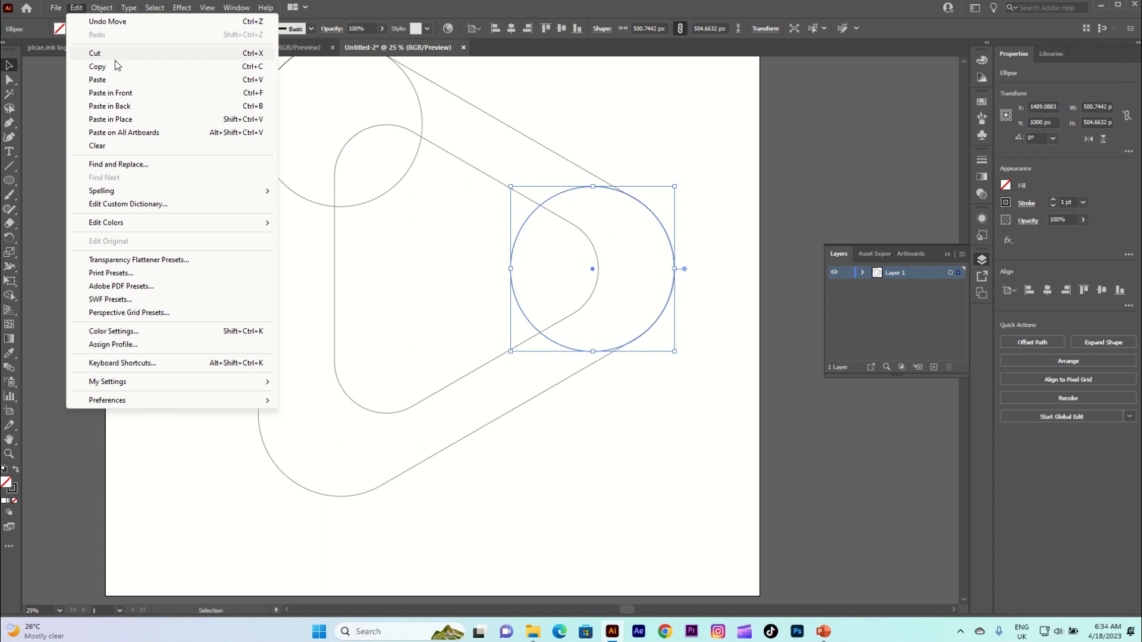
click(99, 66)
click(76, 7)
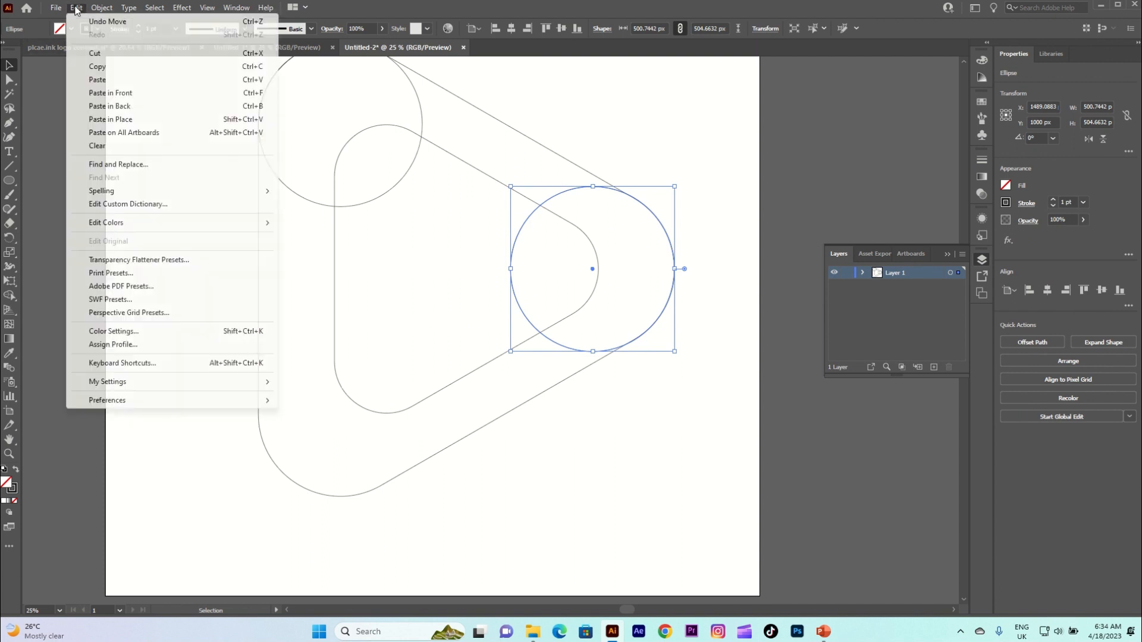
click(118, 119)
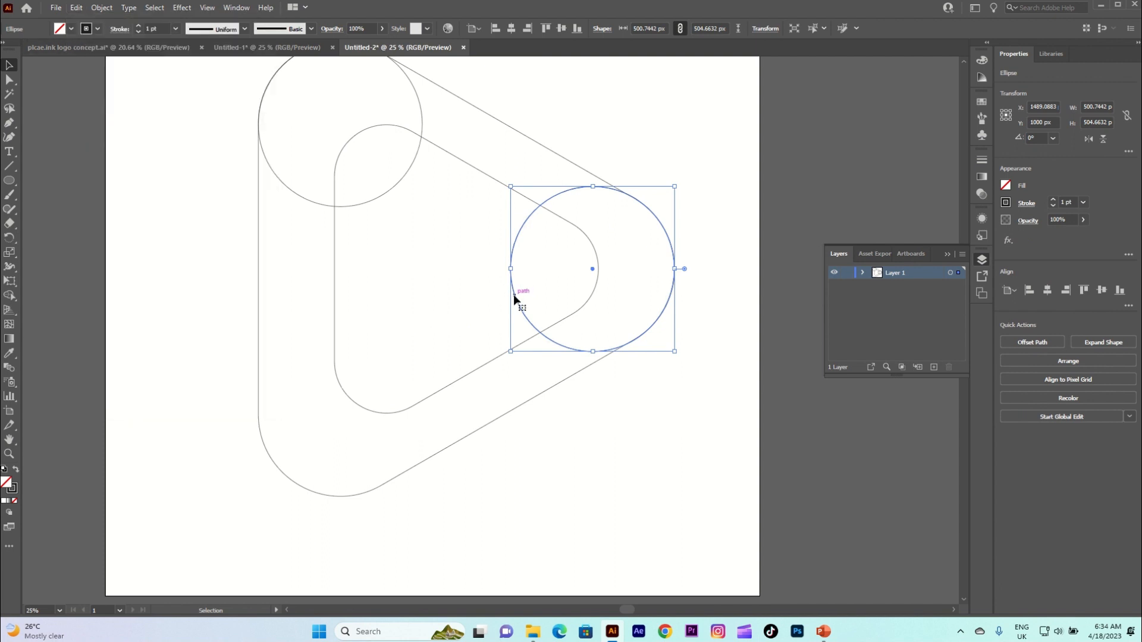
drag(513, 294, 262, 438)
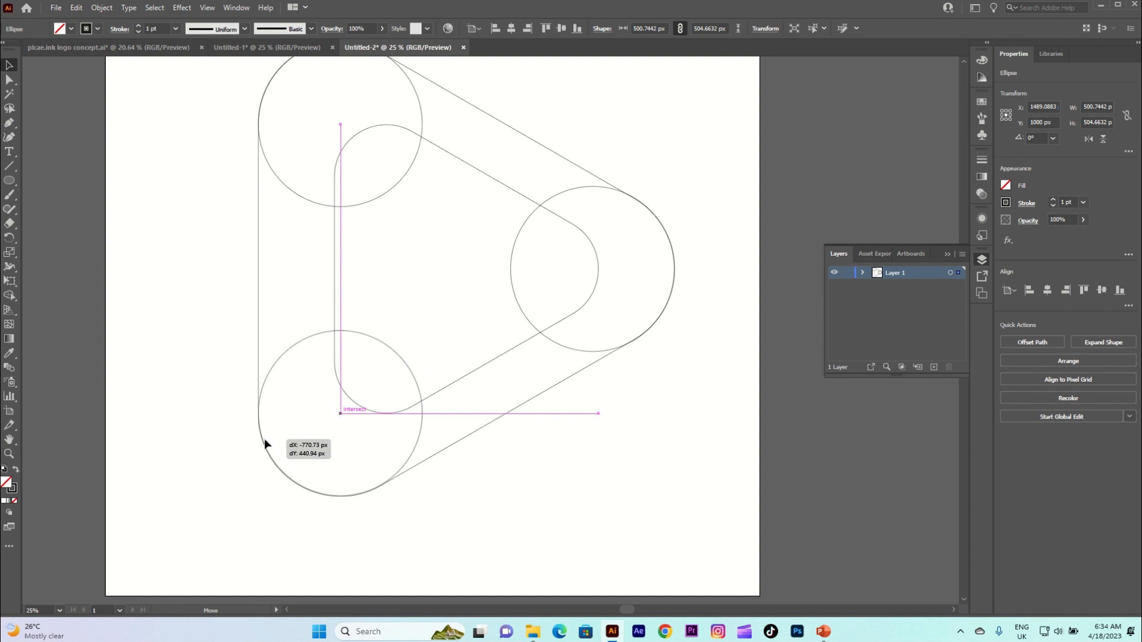
drag(264, 438, 262, 438)
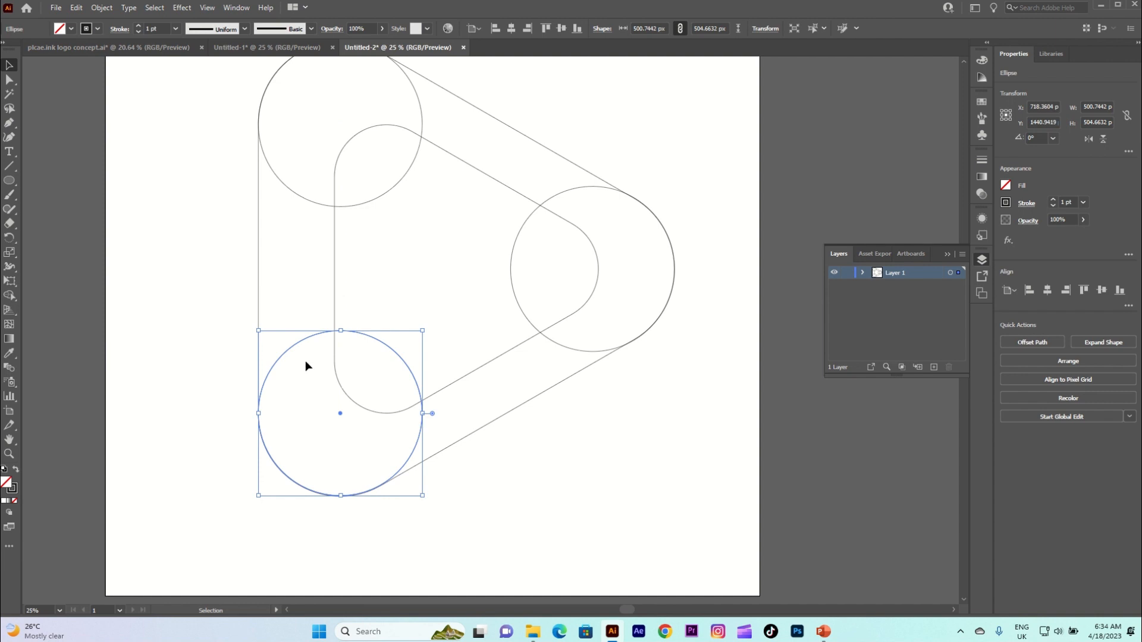
Step: Shift the lower-left circle down about 2 px so its edge coincides with the outer triangle's corner curve
scroll(306, 365, down, 2)
scroll(298, 385, up, 4)
scroll(298, 388, up, 1)
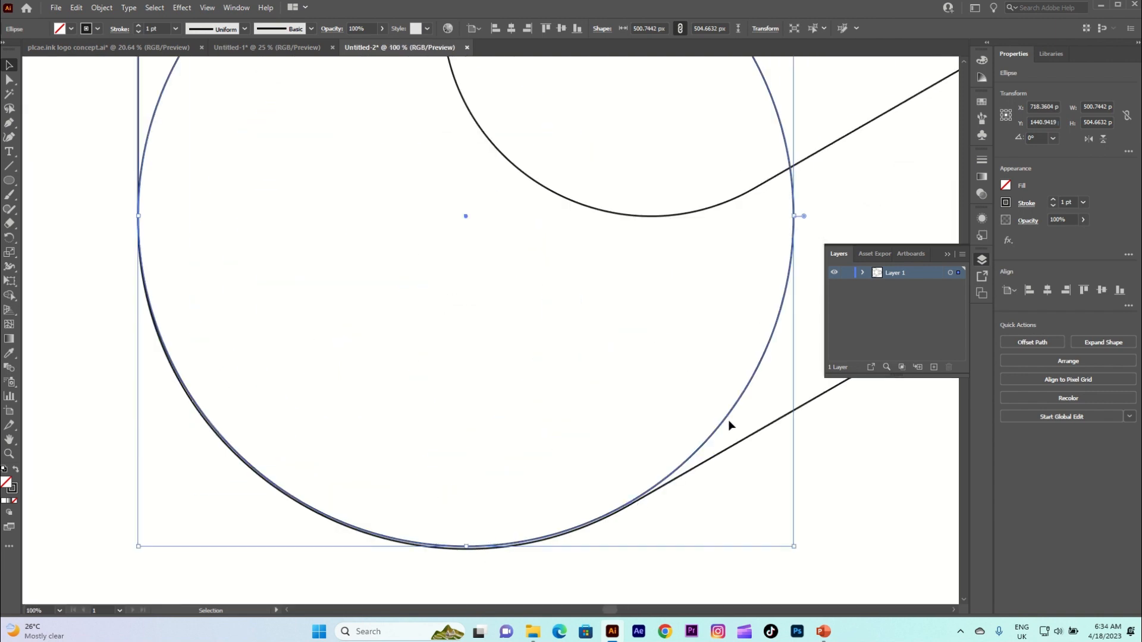
drag(724, 421, 727, 421)
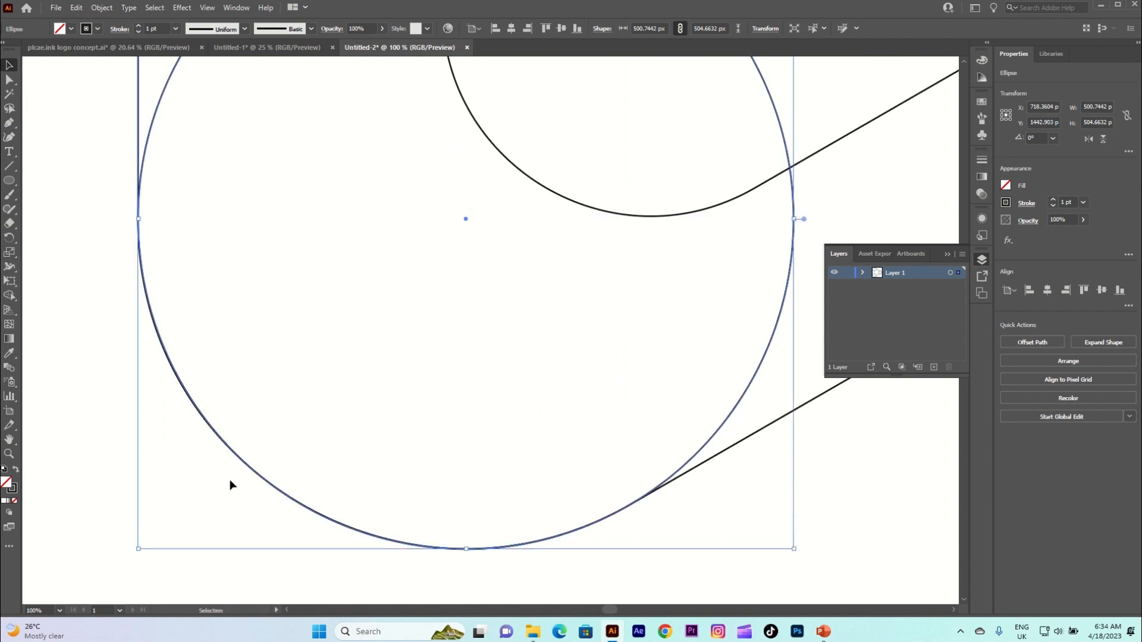
scroll(434, 368, down, 6)
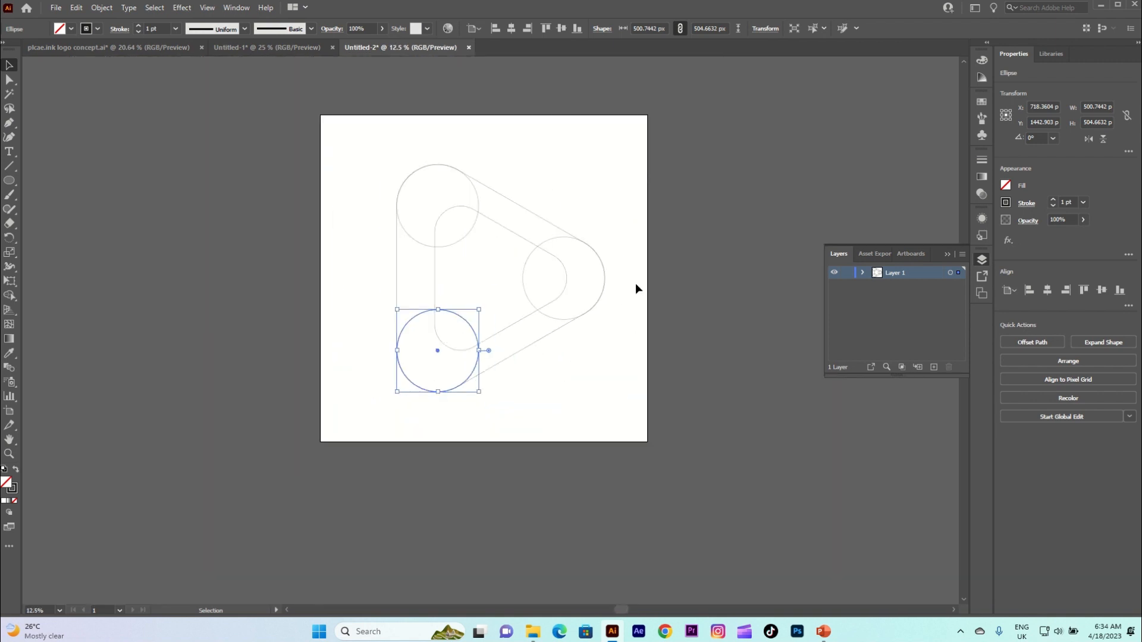
scroll(616, 279, up, 2)
scroll(516, 229, down, 1)
drag(243, 137, 565, 479)
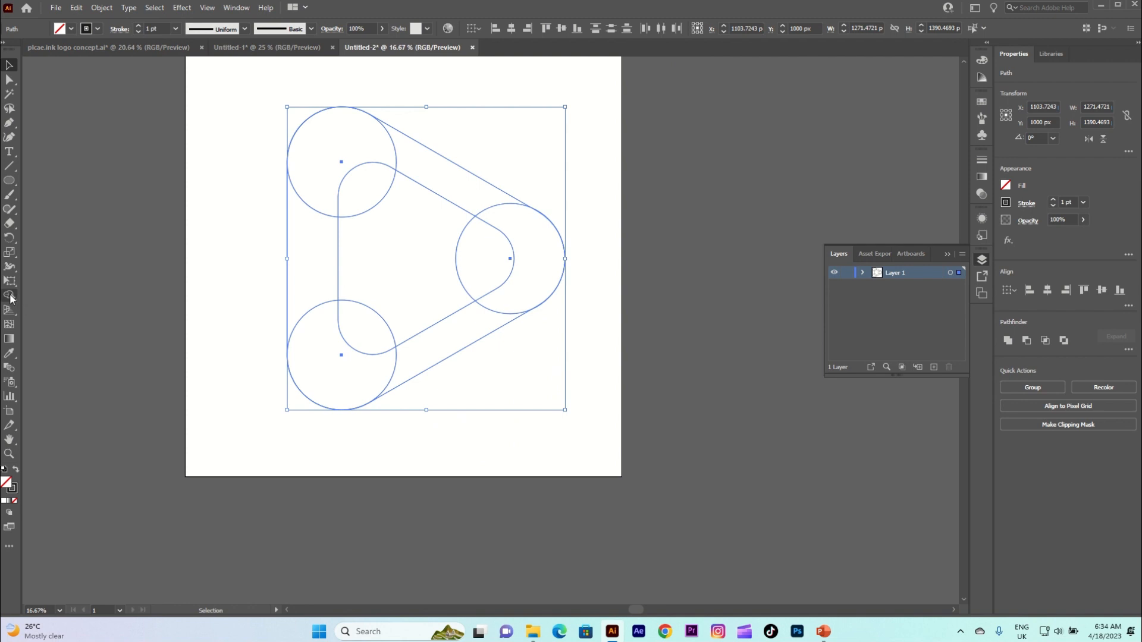
click(224, 161)
drag(230, 147, 609, 455)
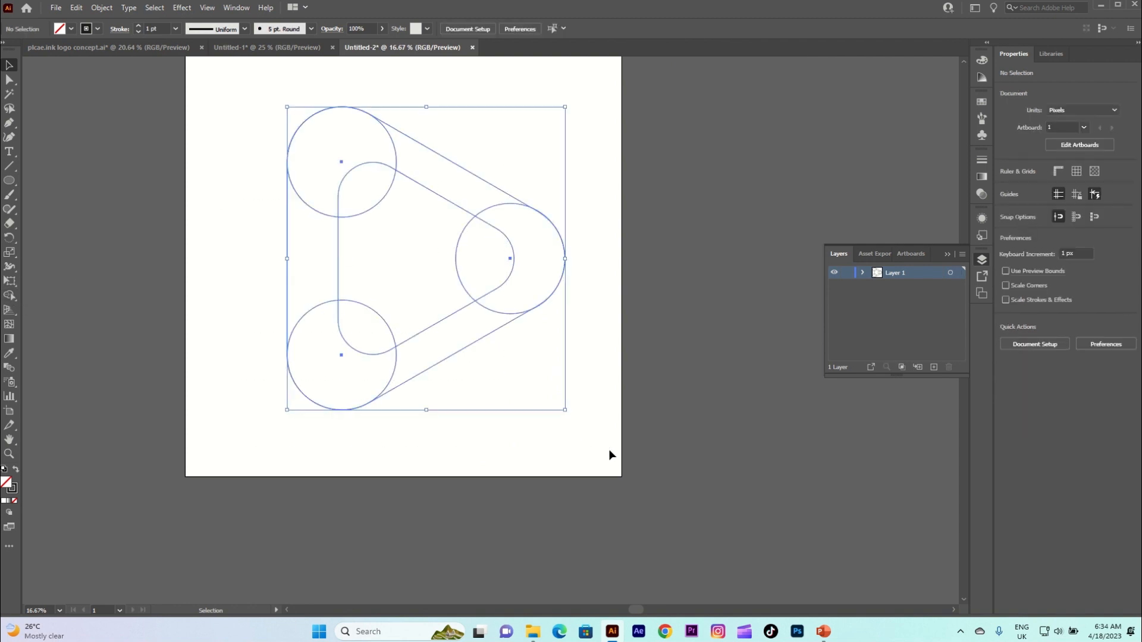
click(7, 297)
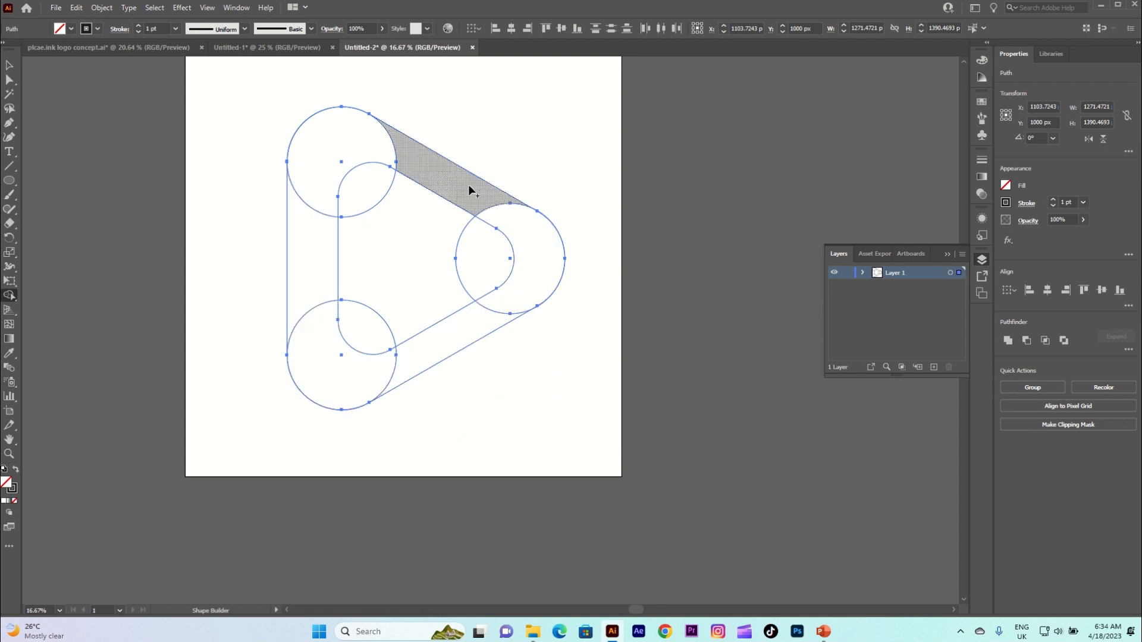
click(9, 65)
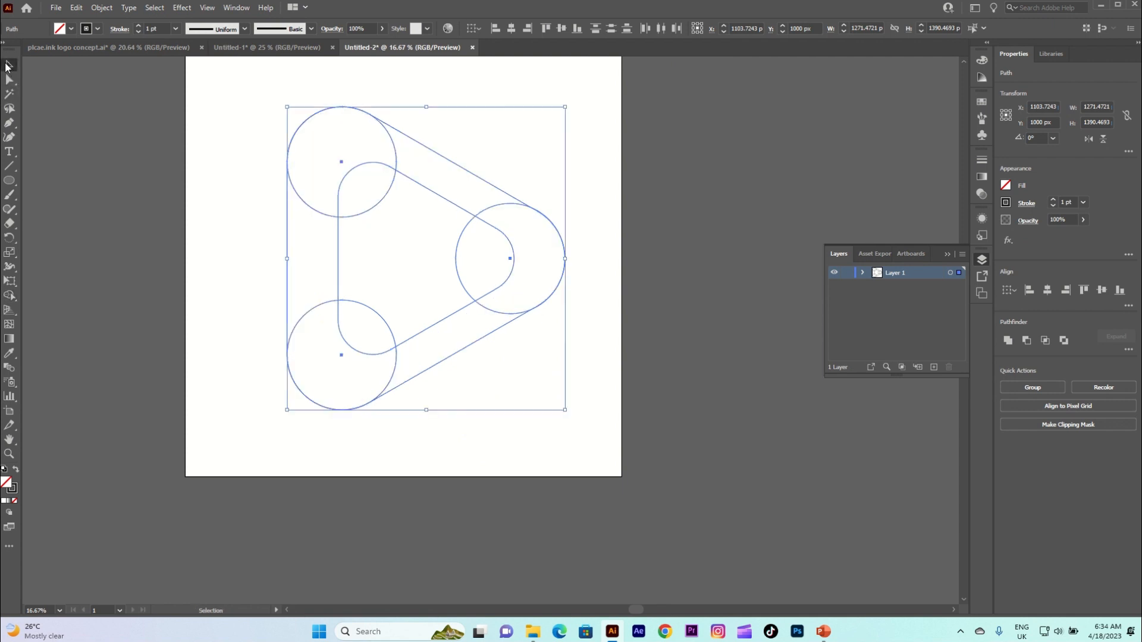
click(100, 149)
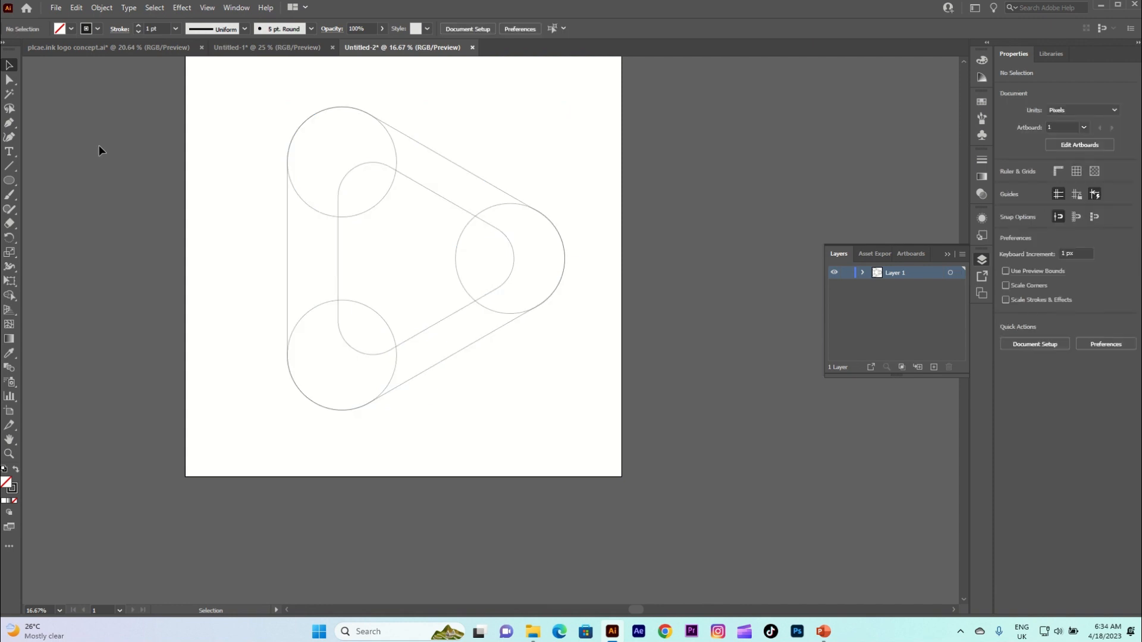
Step: Draw a straight vertical Pen line along the outer triangle's left edge, extending down past the lower circle, and end the path
click(9, 124)
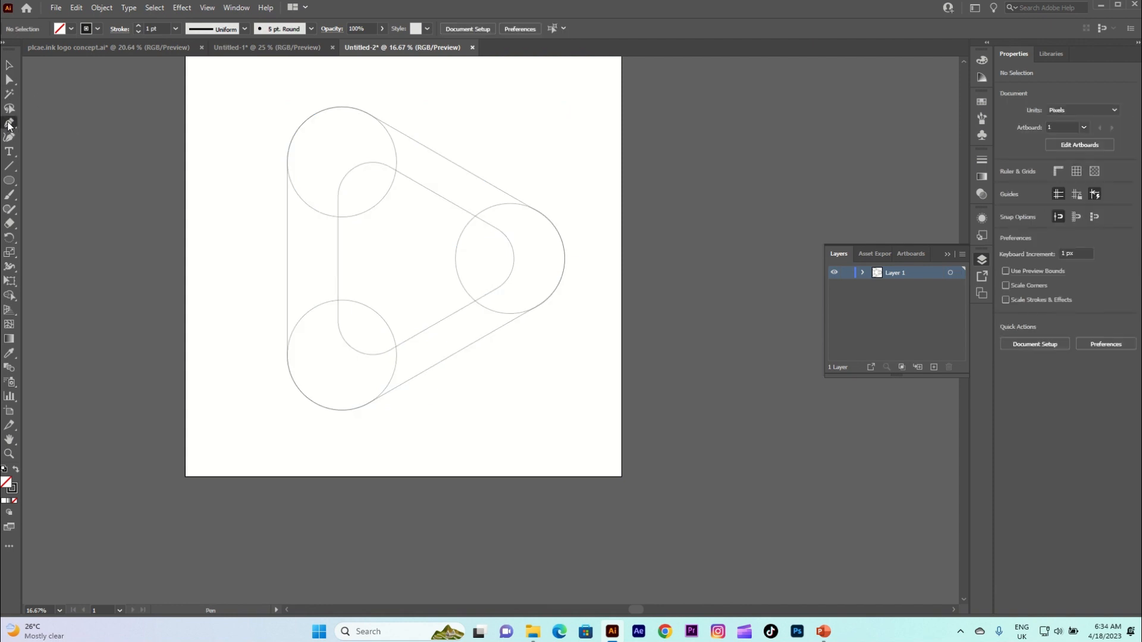
click(286, 107)
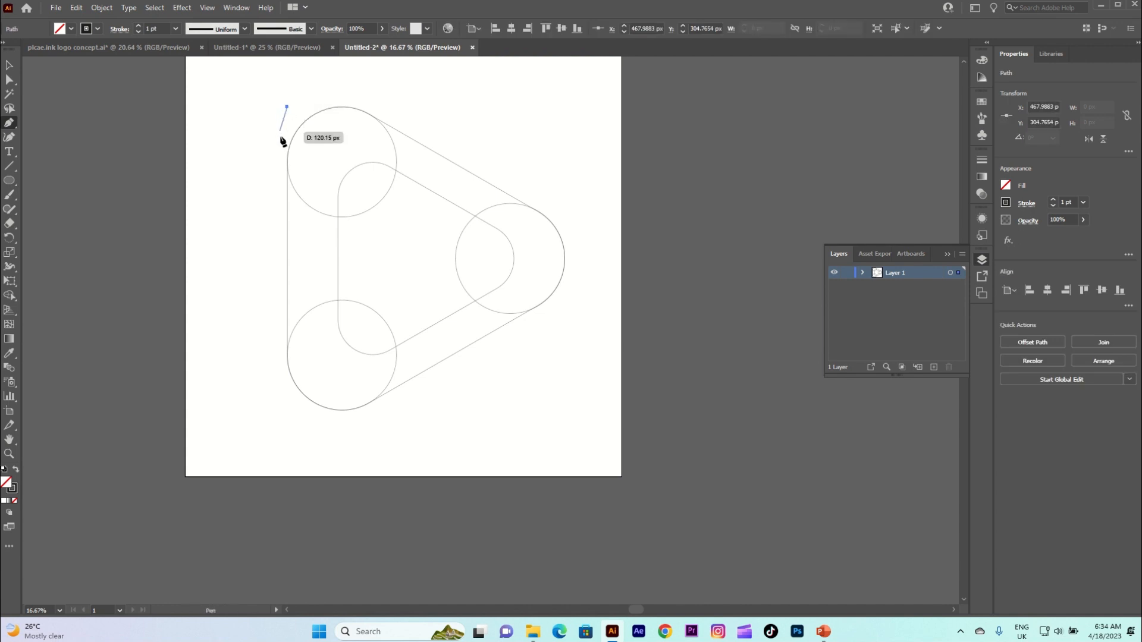
shift+click(305, 449)
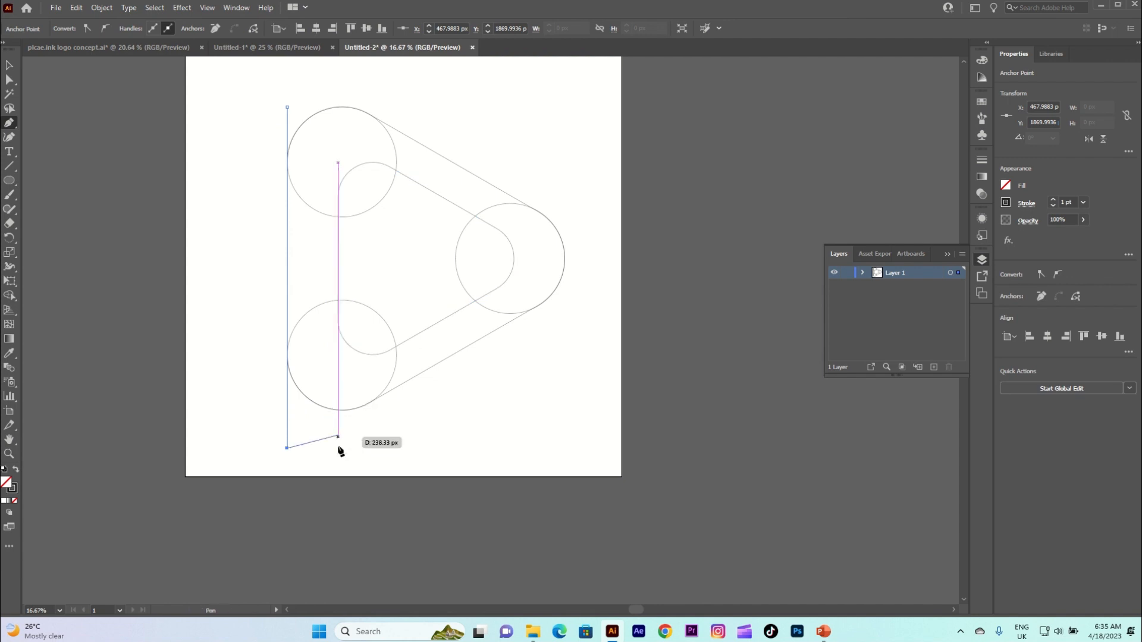
key(Escape)
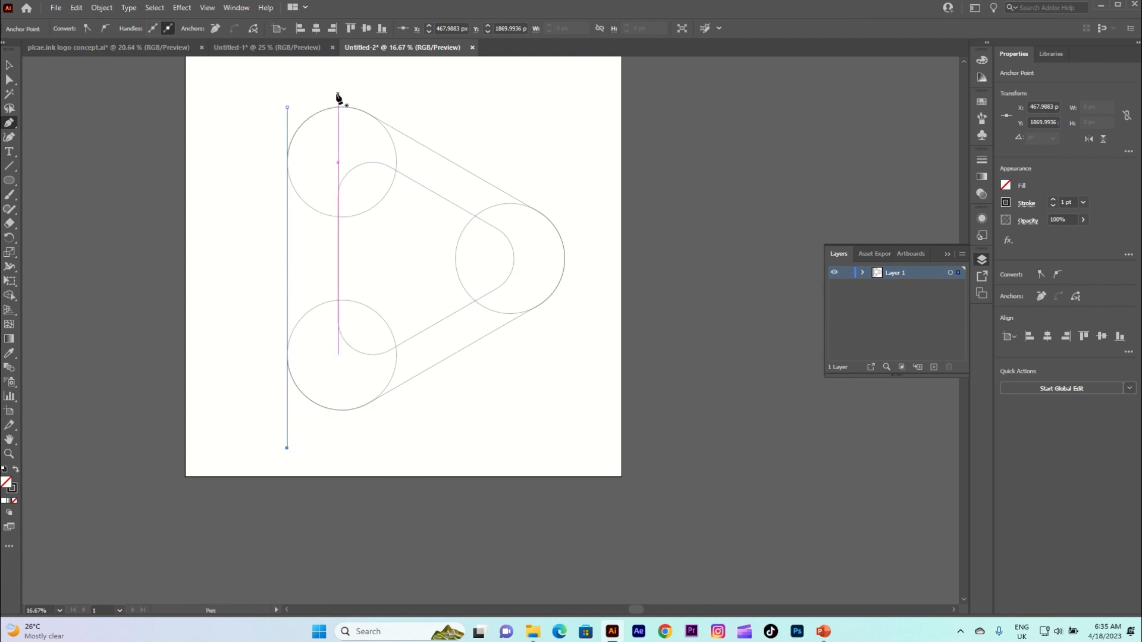
Step: Draw a vertical Pen line about 1670 px long along the inner triangle's left edge, extending past both circles, and deselect it
click(338, 93)
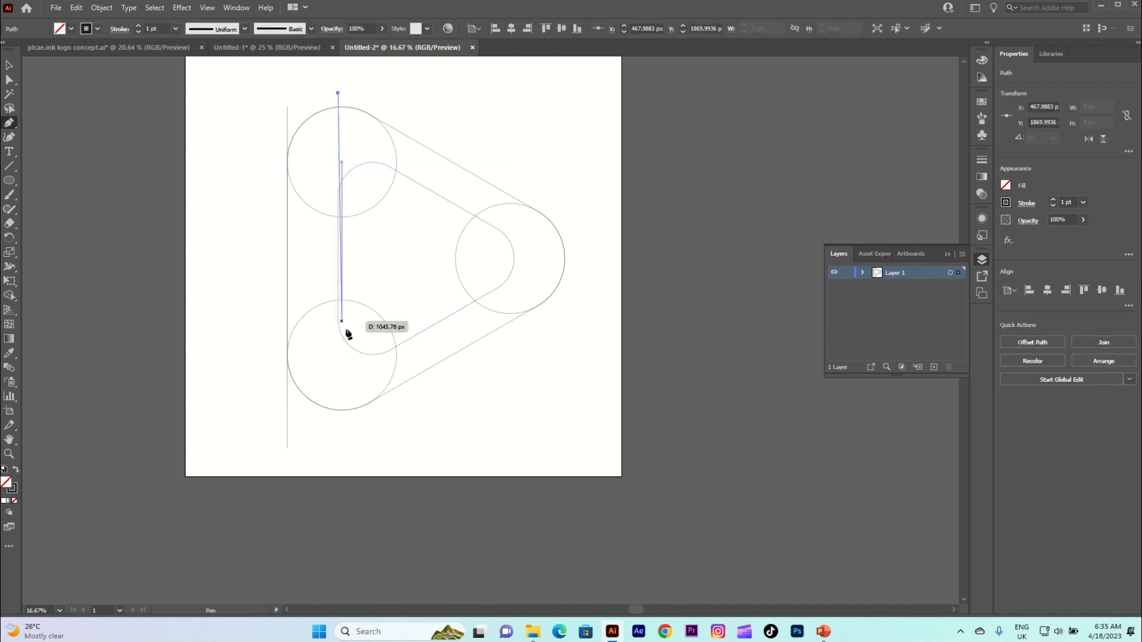
click(338, 457)
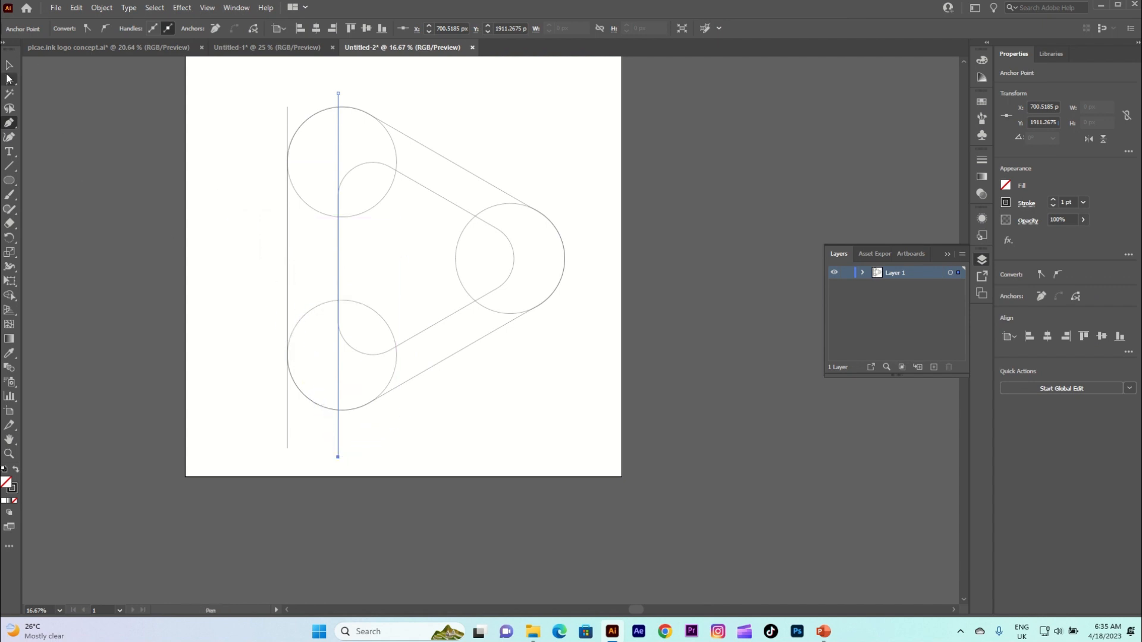
click(8, 64)
click(84, 140)
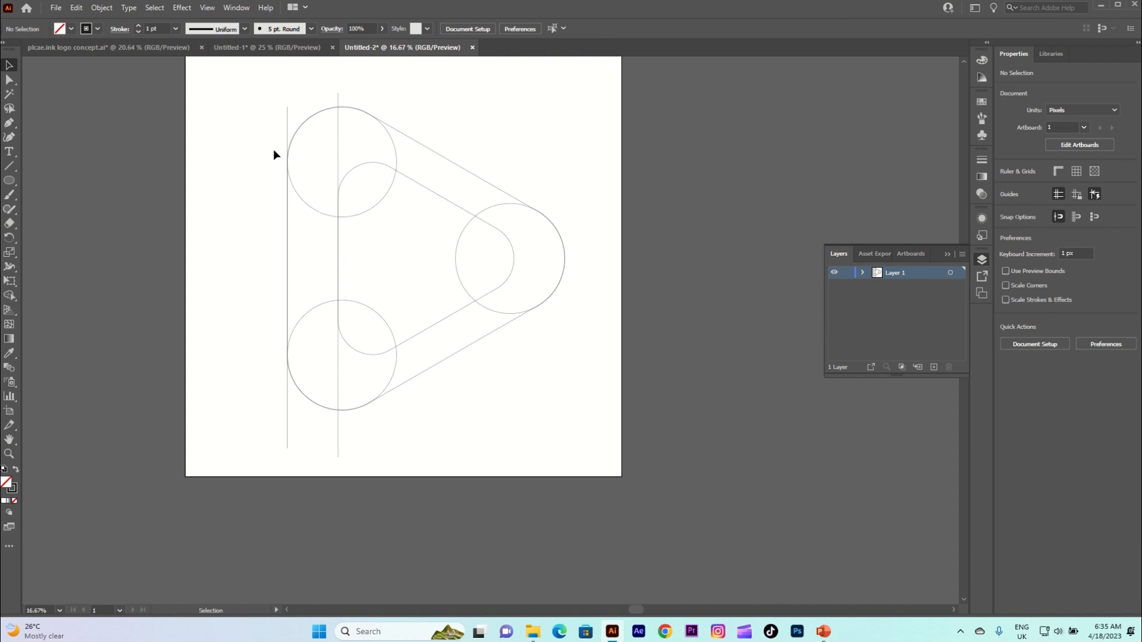
drag(290, 111, 366, 102)
click(341, 127)
drag(247, 107, 612, 437)
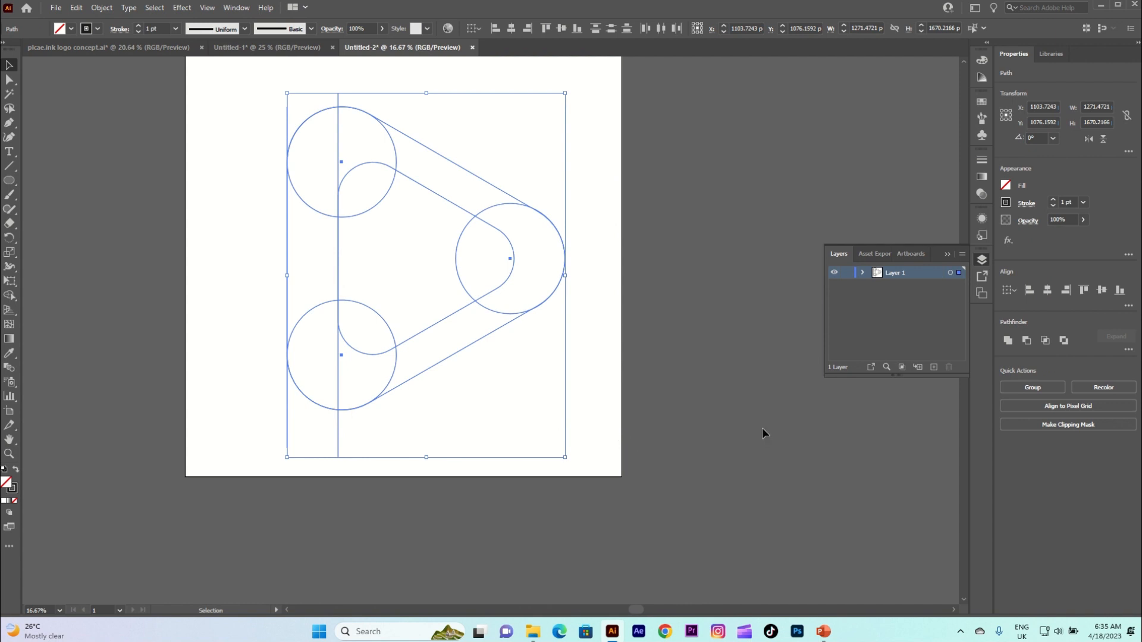
click(359, 362)
drag(266, 266, 383, 270)
click(269, 273)
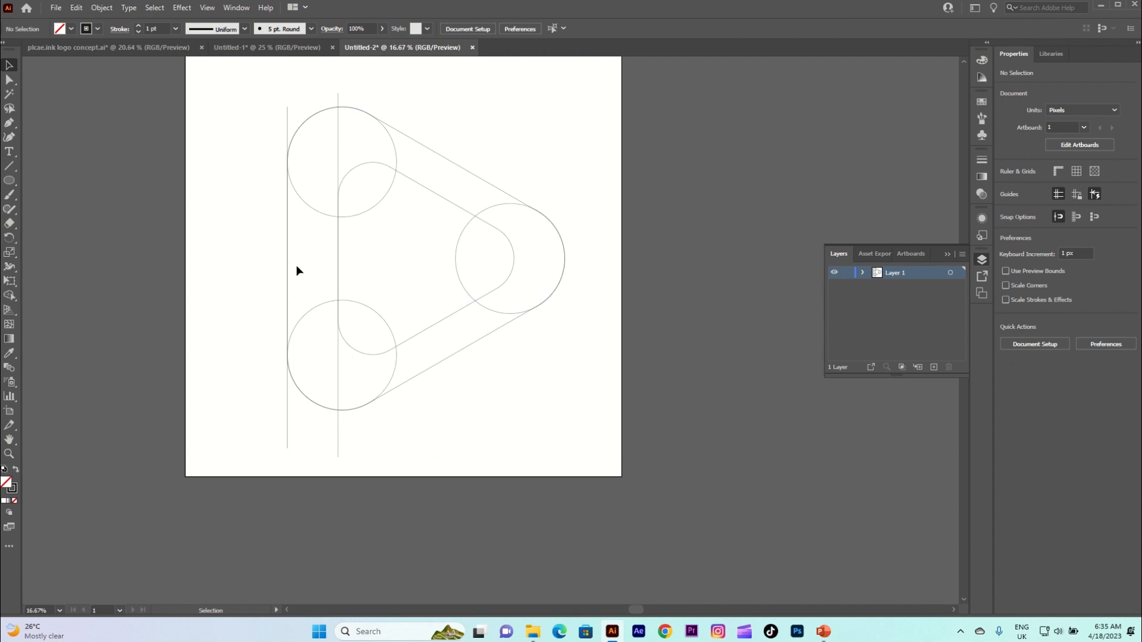
Step: Draw vertical line segments touching the right tips of the outer and inner triangles, about 1065 px and 1266 px long
click(11, 166)
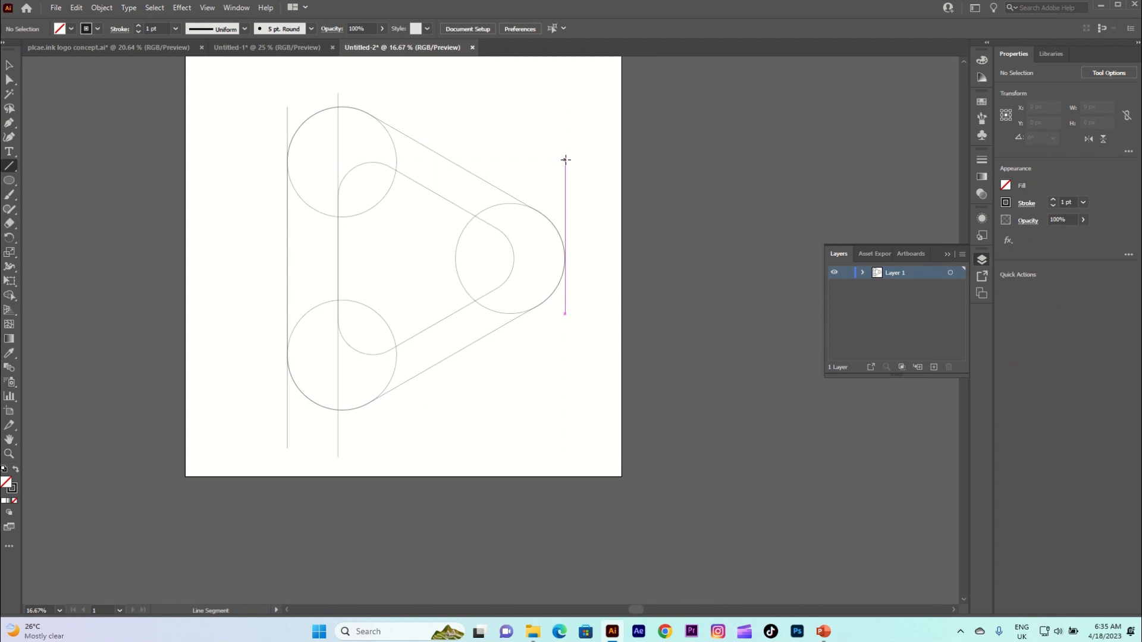
drag(565, 160, 619, 391)
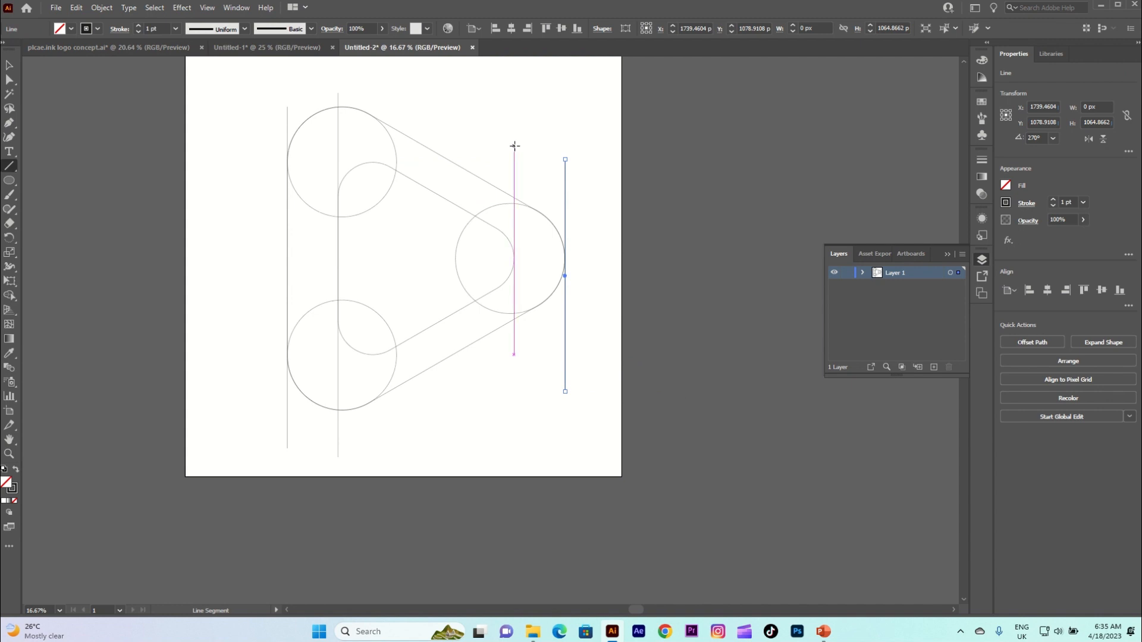
drag(514, 145, 553, 421)
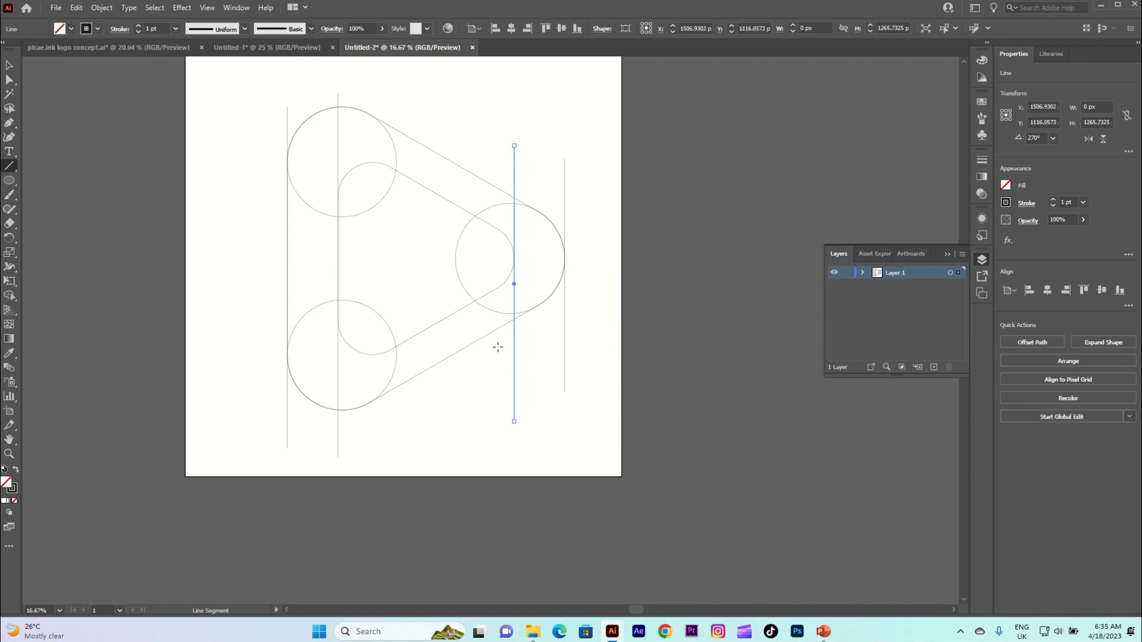
Step: Select all the artwork and use Shape Builder to merge the left bar with the top corner, and the upper diagonal band up to the inner vertical line
click(10, 64)
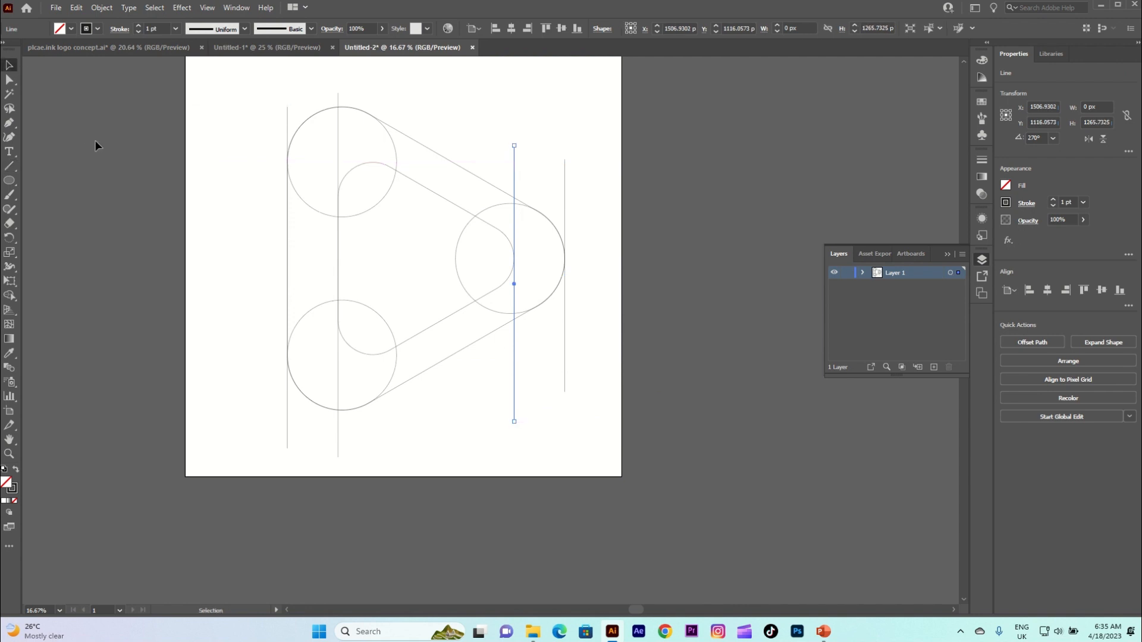
mouse_move(187, 135)
mouse_down()
mouse_move(510, 349)
mouse_move(622, 449)
mouse_up()
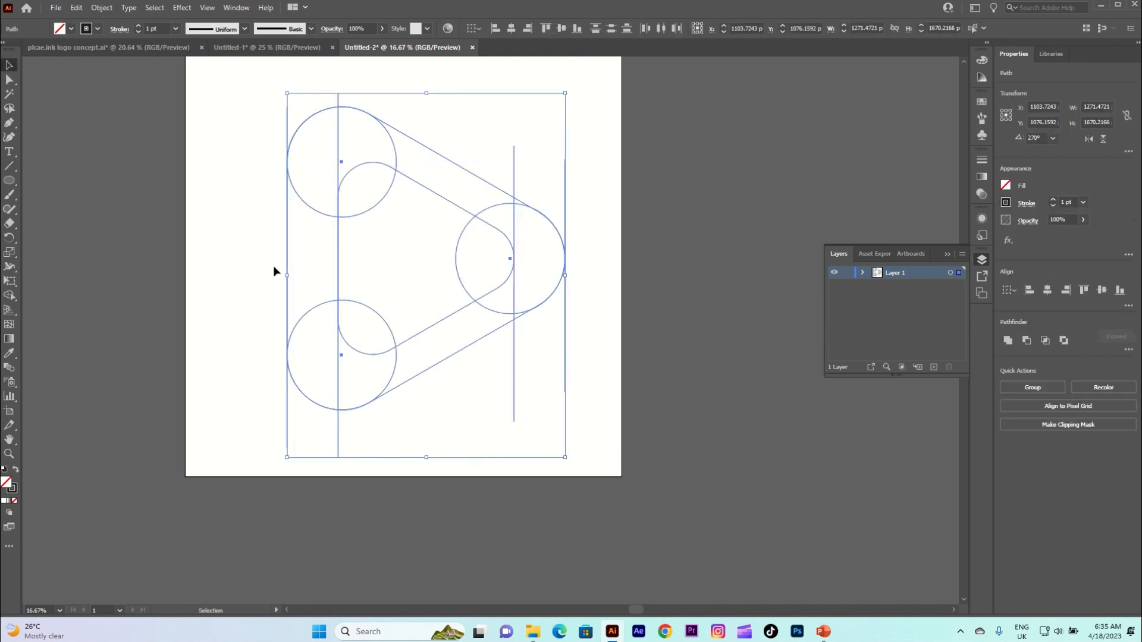
click(10, 295)
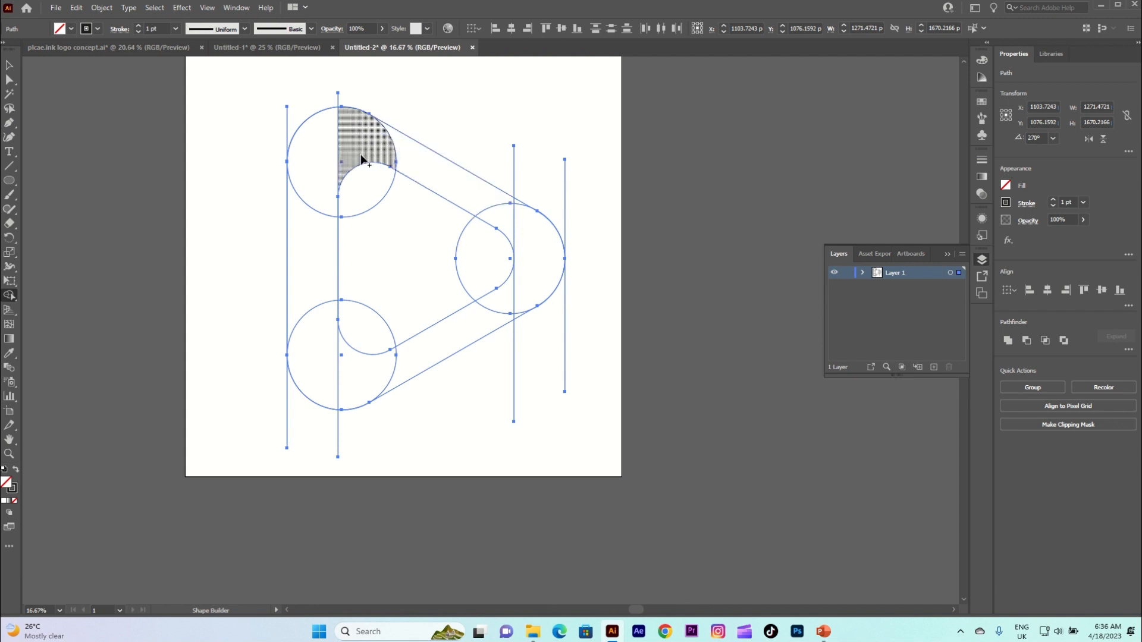
click(496, 223)
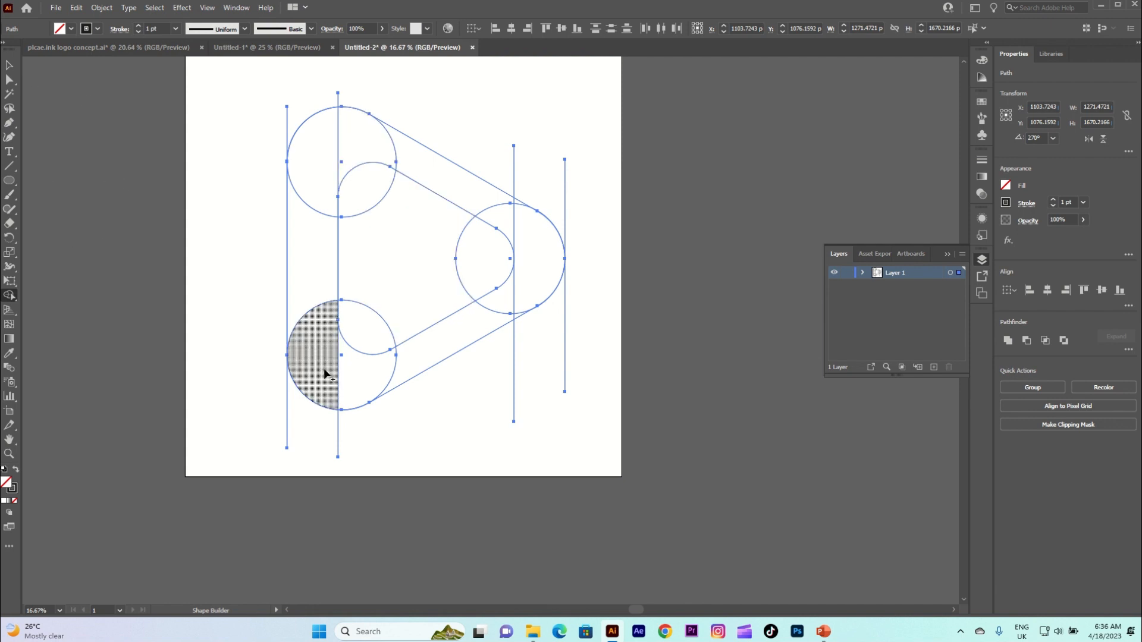
mouse_move(324, 370)
mouse_down()
mouse_move(289, 312)
mouse_move(313, 164)
mouse_move(356, 139)
mouse_up()
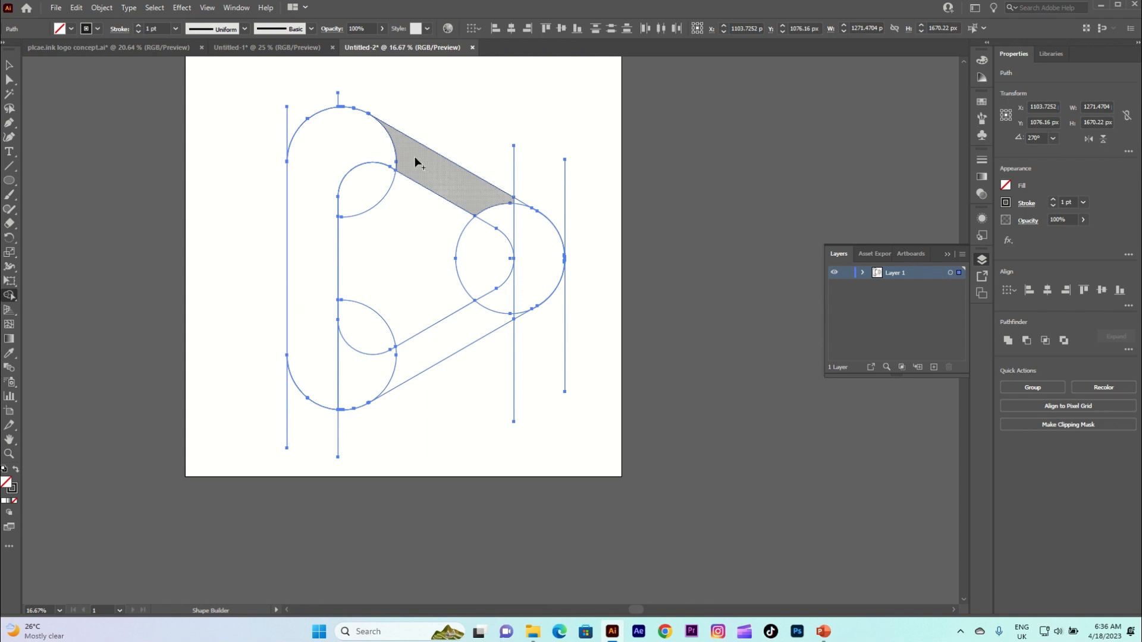
drag(419, 159, 501, 221)
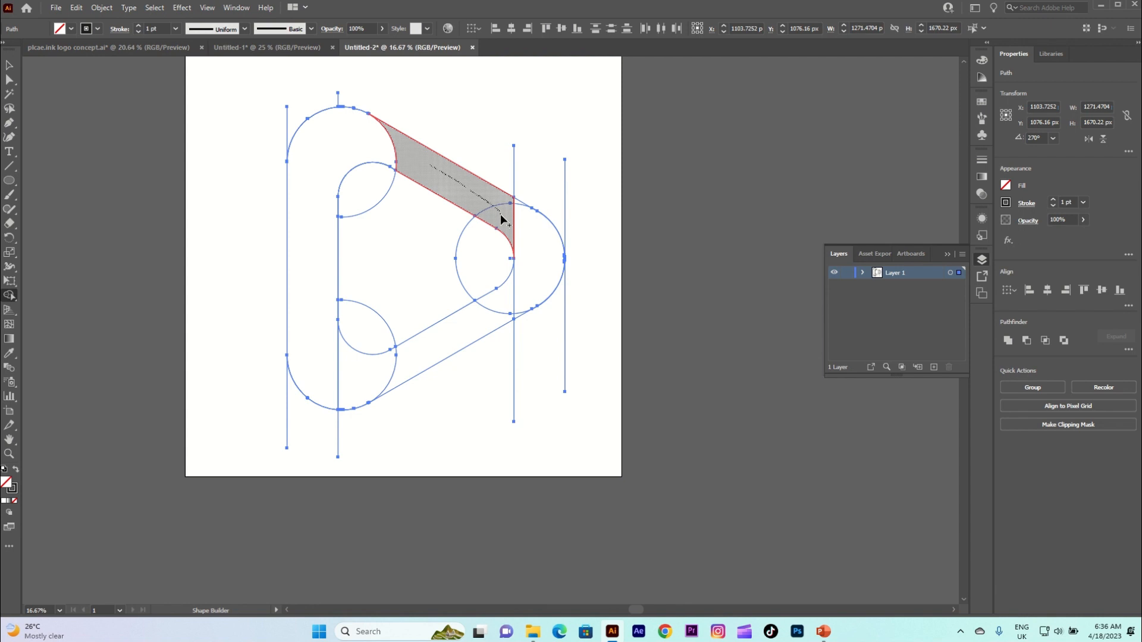
drag(502, 221, 501, 220)
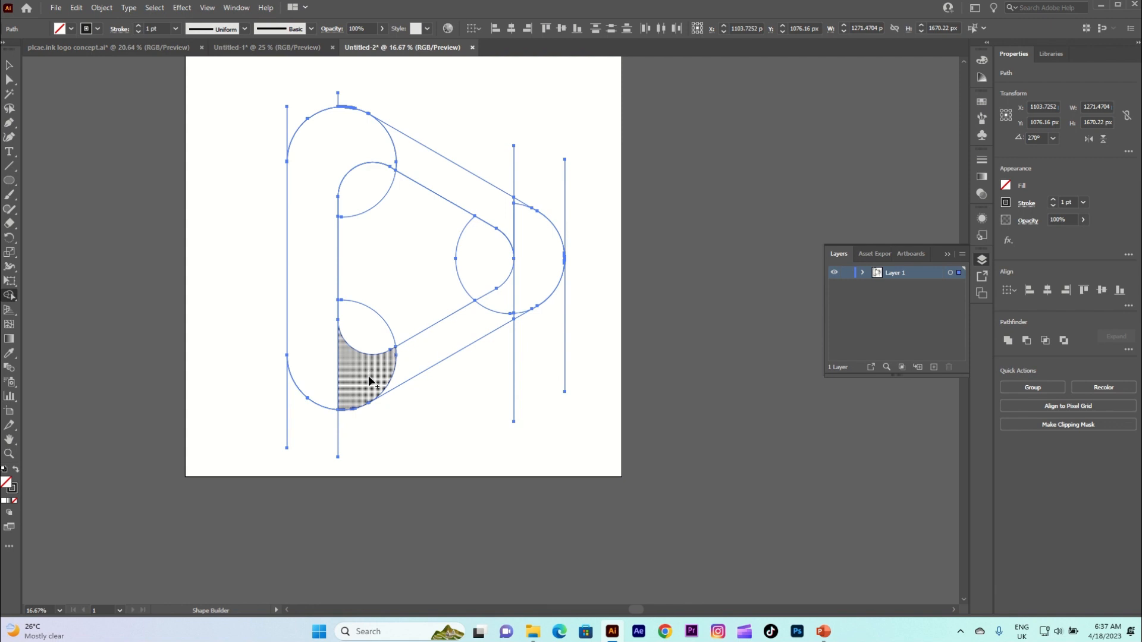
Step: Merge the lower band with the right rounded corner into one segment, and the lower-left circle remnant into the inner triangle's centre
mouse_move(372, 381)
mouse_down()
mouse_move(442, 353)
mouse_move(491, 310)
mouse_move(516, 315)
mouse_move(527, 297)
mouse_move(517, 316)
mouse_move(522, 210)
mouse_up()
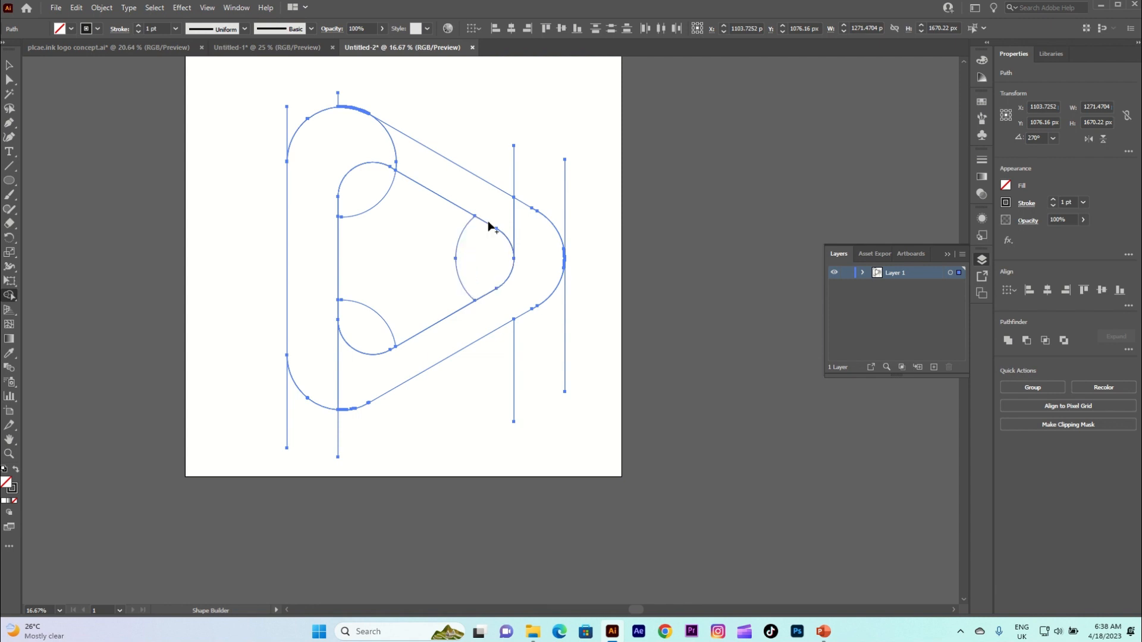
click(491, 255)
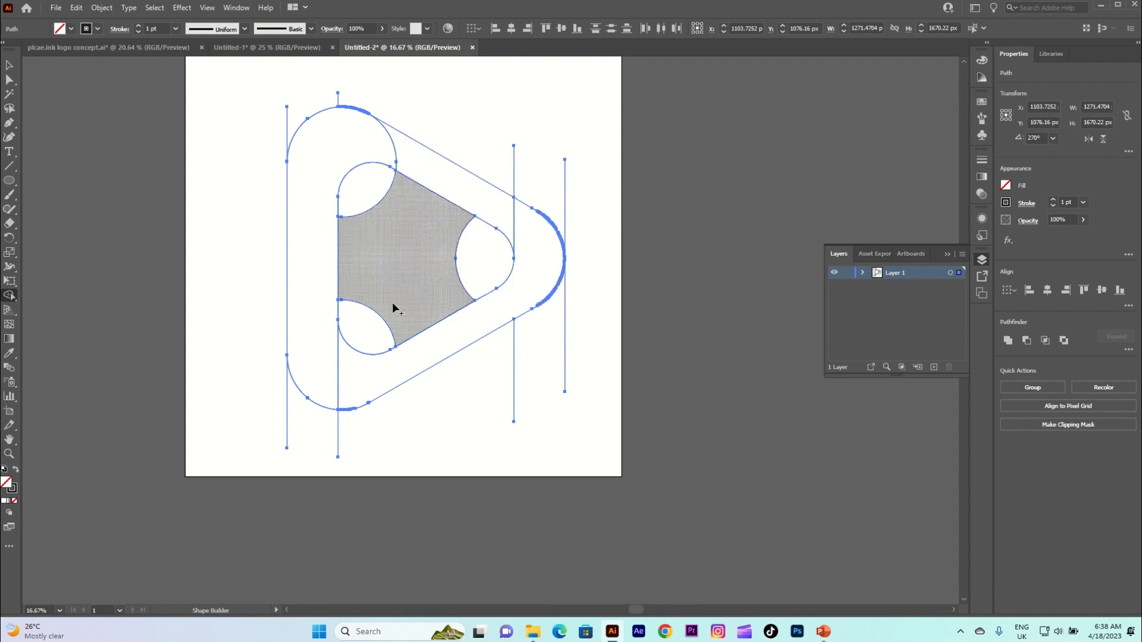
drag(387, 288, 374, 324)
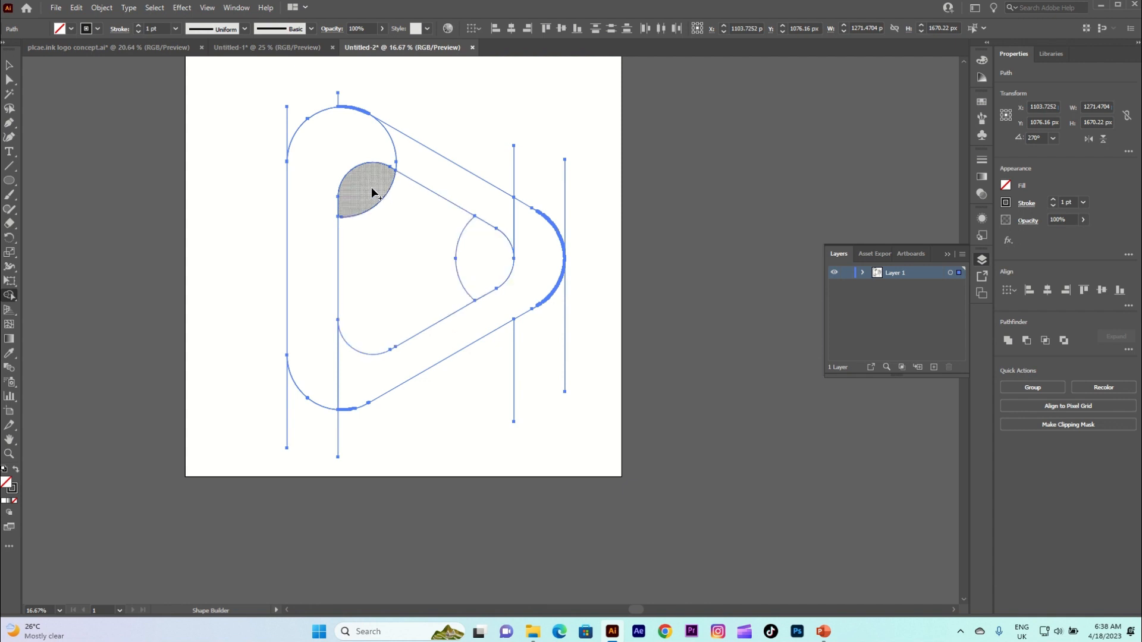
Step: Remove the excess vertical line ends protruding below and above the outer triangle with Shape Builder's erase mode
drag(276, 404, 374, 446)
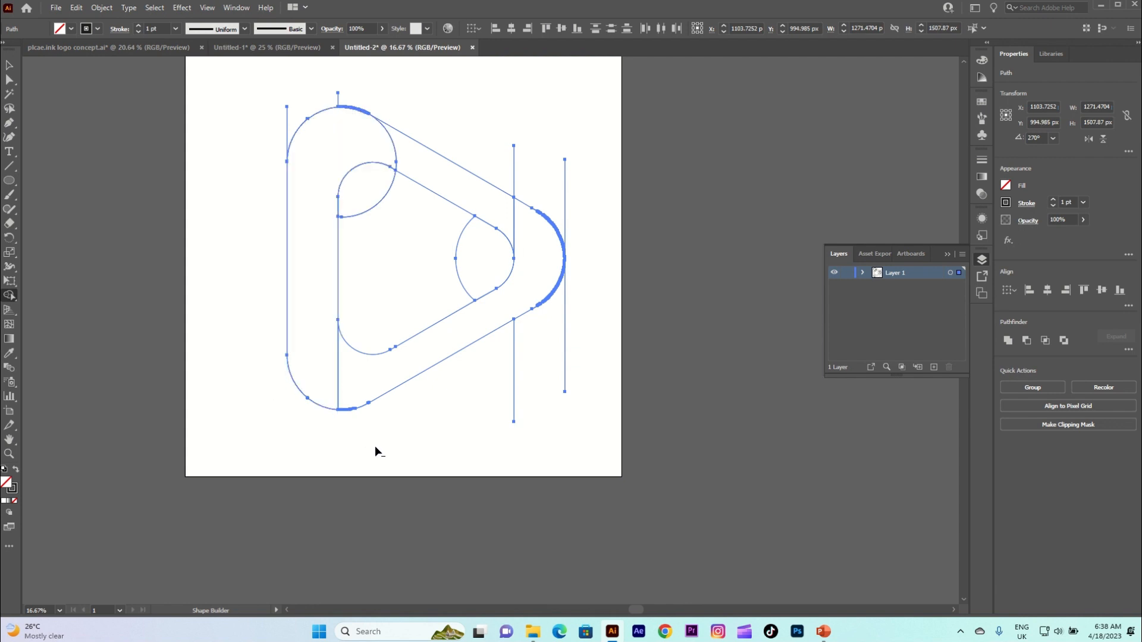
drag(513, 373, 577, 330)
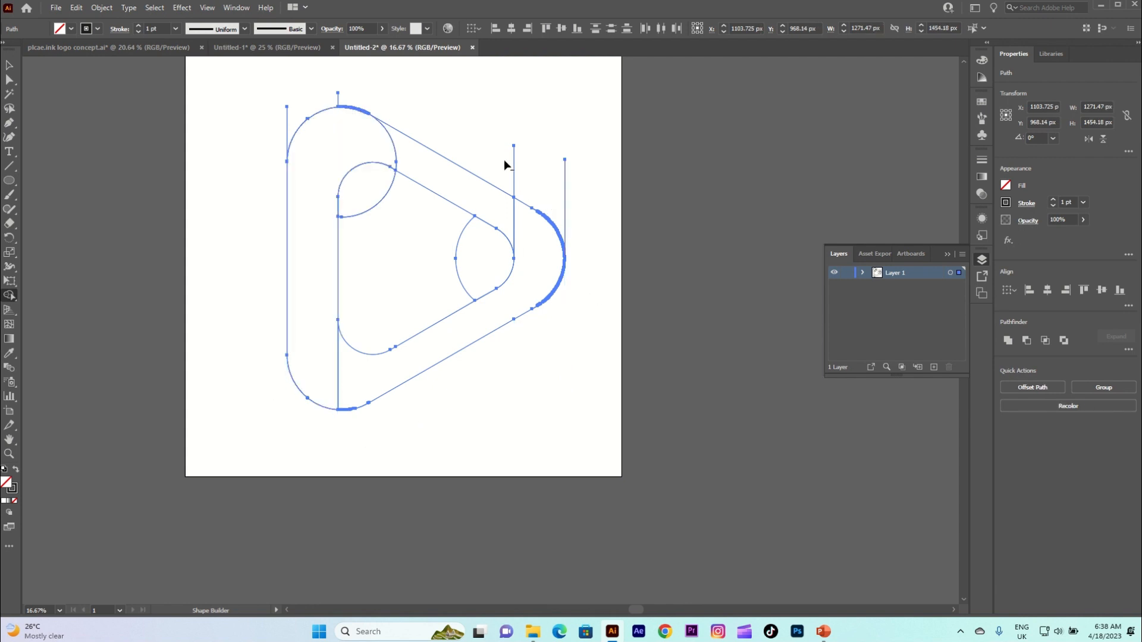
key(alt)
alt+scroll(502, 161, up, 3)
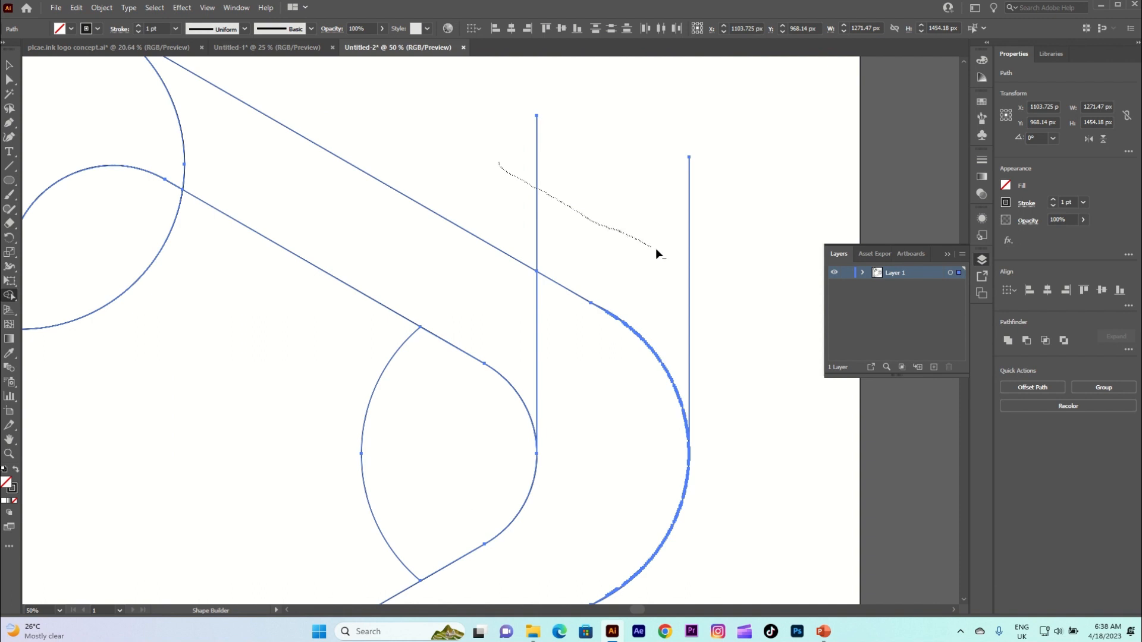
drag(655, 248, 719, 283)
alt+scroll(720, 283, down, 3)
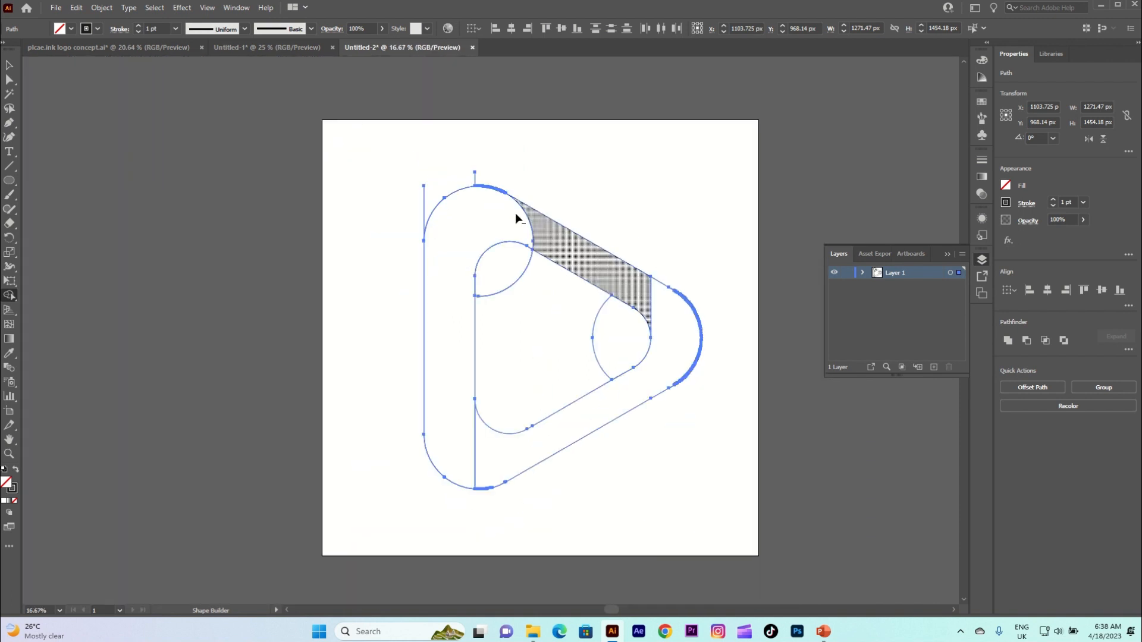
alt+scroll(516, 213, up, 2)
mouse_move(347, 198)
mouse_down()
mouse_move(412, 156)
mouse_move(472, 165)
mouse_up()
alt+scroll(472, 166, down, 1)
alt+scroll(472, 166, down, 2)
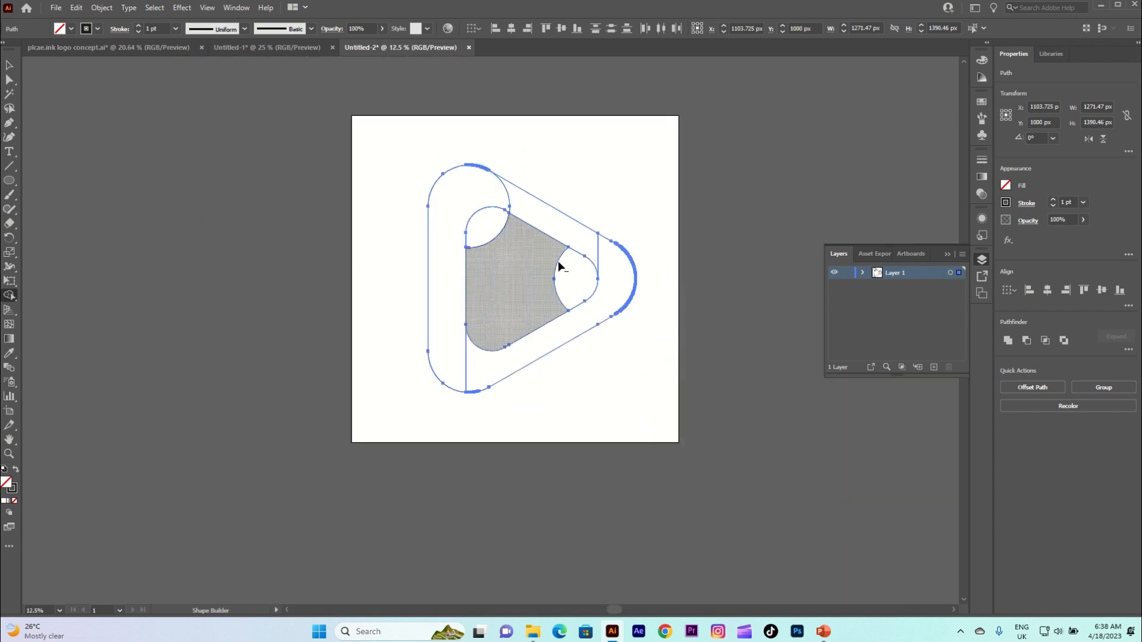
Step: Merge the right circle remnant into the inner triangle's central region and deselect the artwork
alt+scroll(558, 262, up, 2)
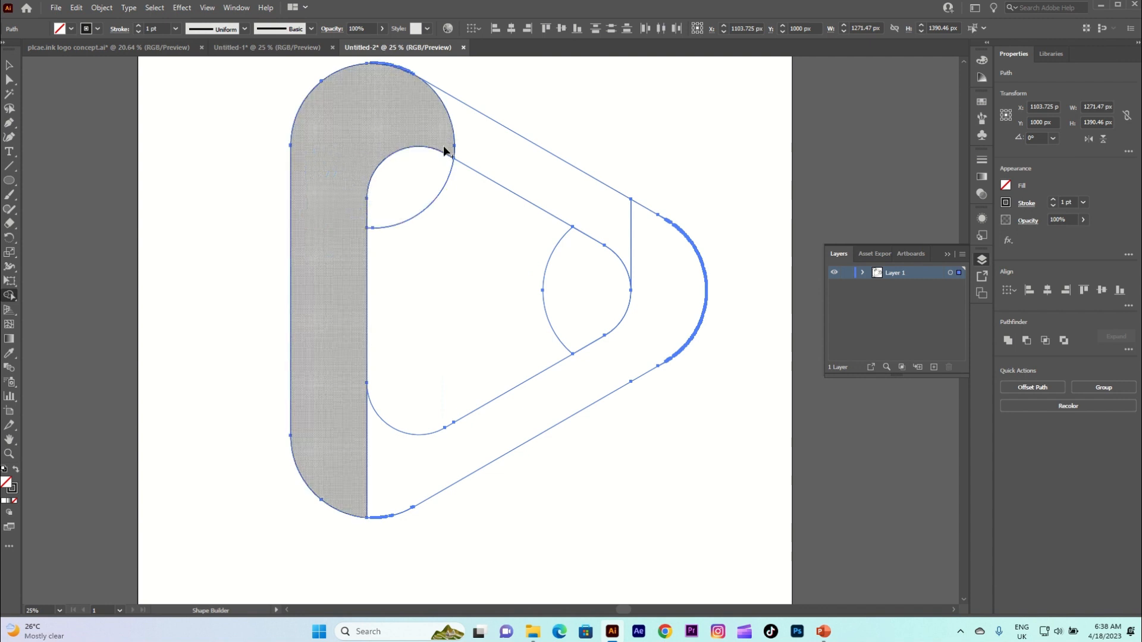
click(422, 178)
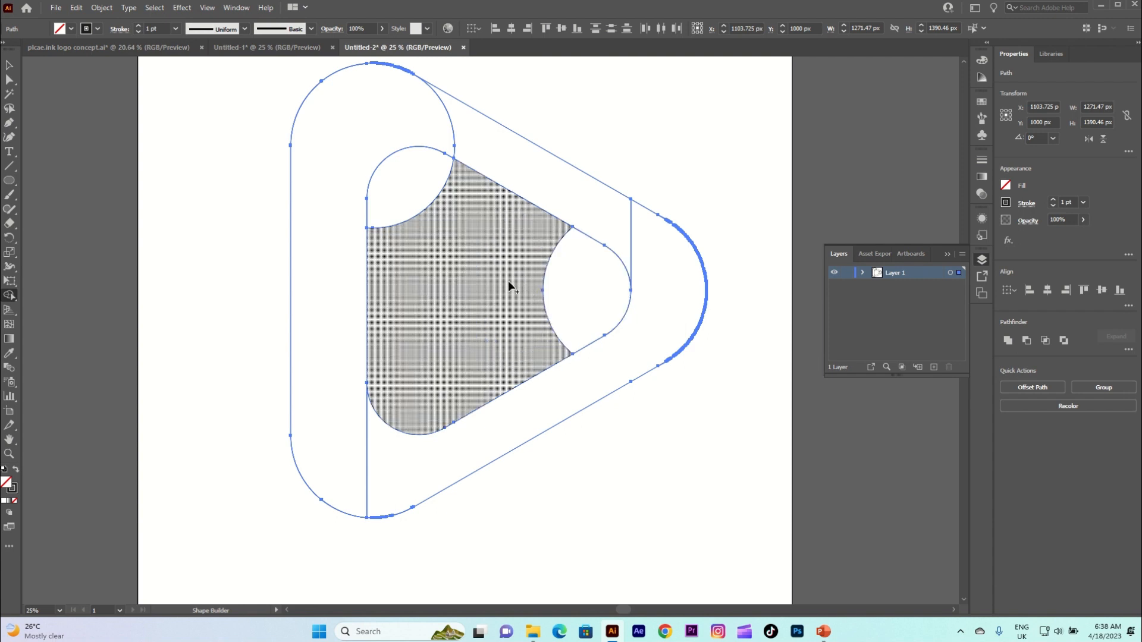
drag(510, 287, 591, 308)
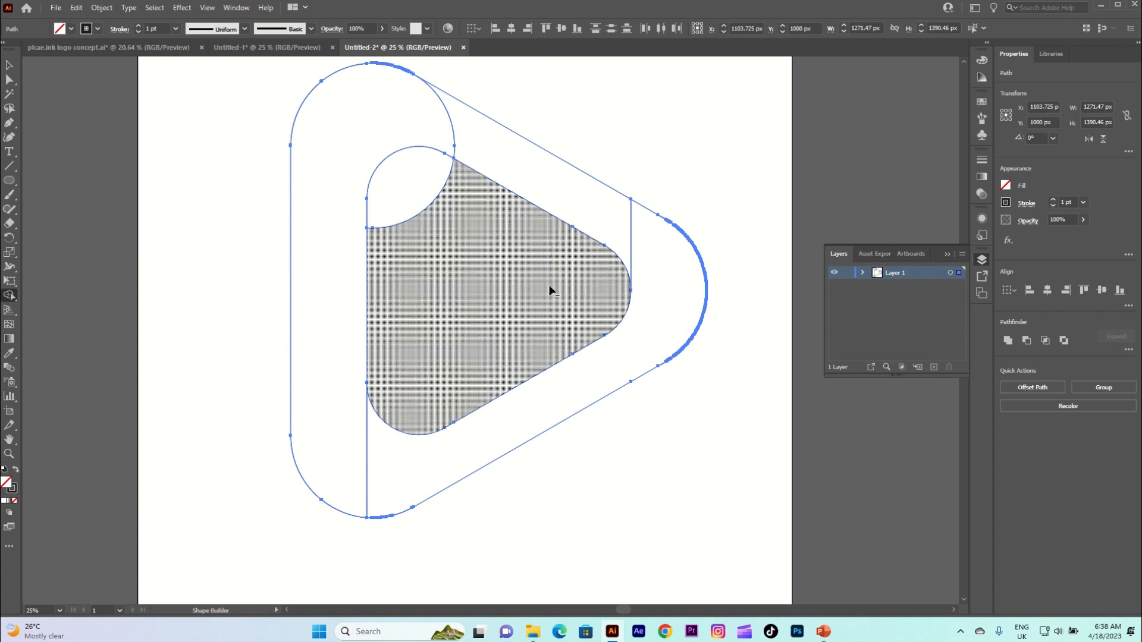
mouse_move(473, 279)
mouse_down()
mouse_move(576, 301)
mouse_move(632, 295)
mouse_up()
scroll(741, 298, up, 3)
scroll(726, 286, down, 4)
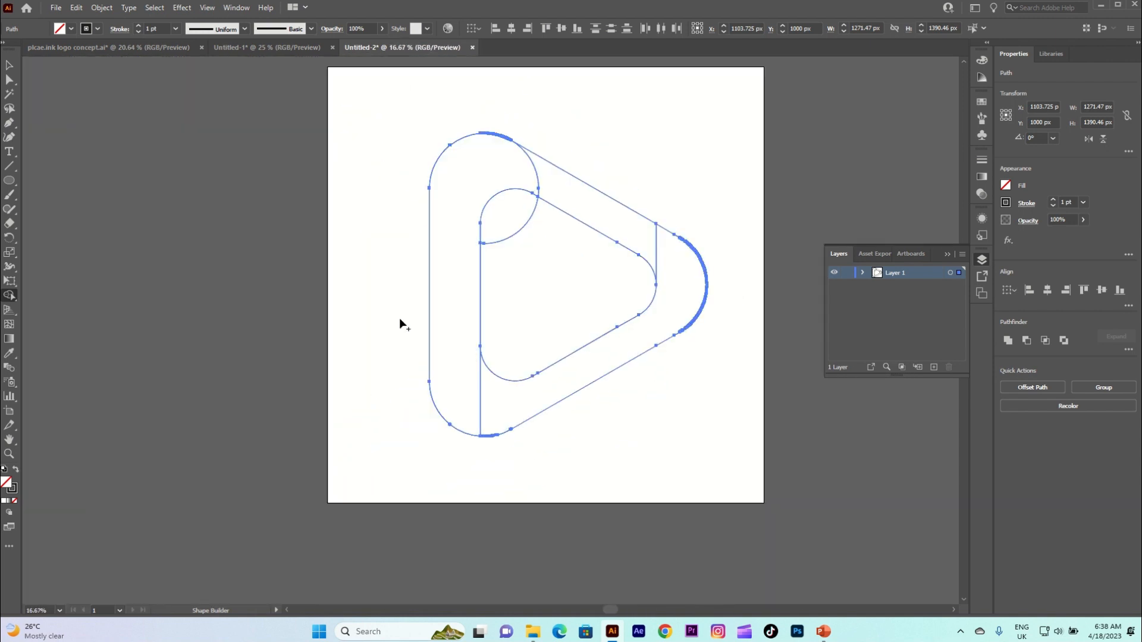
click(9, 64)
click(206, 169)
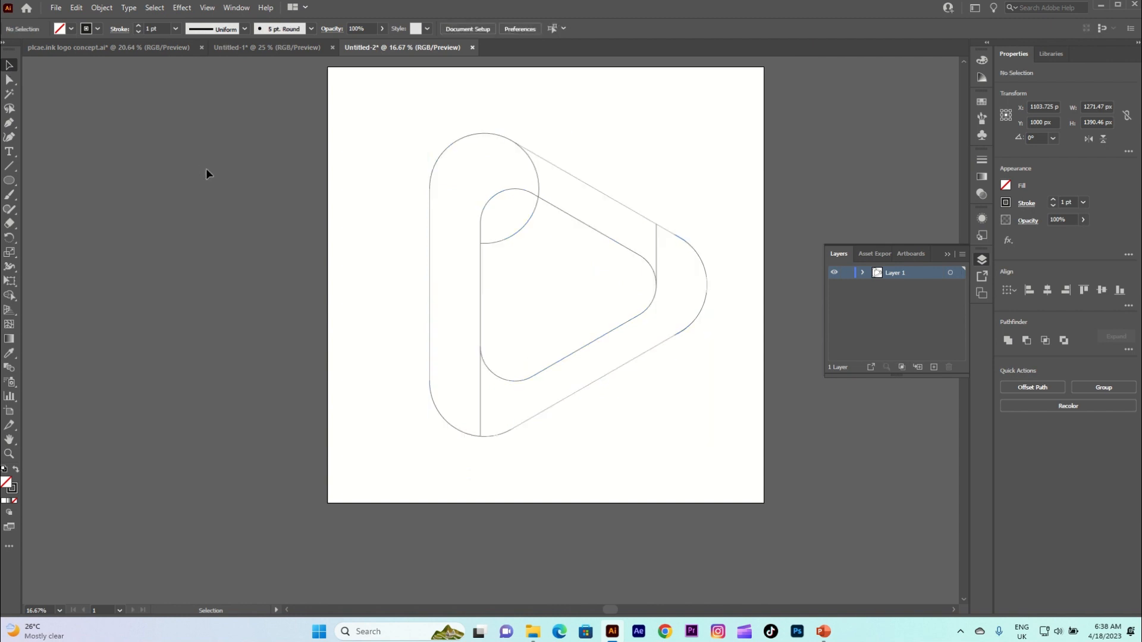
drag(415, 141, 692, 402)
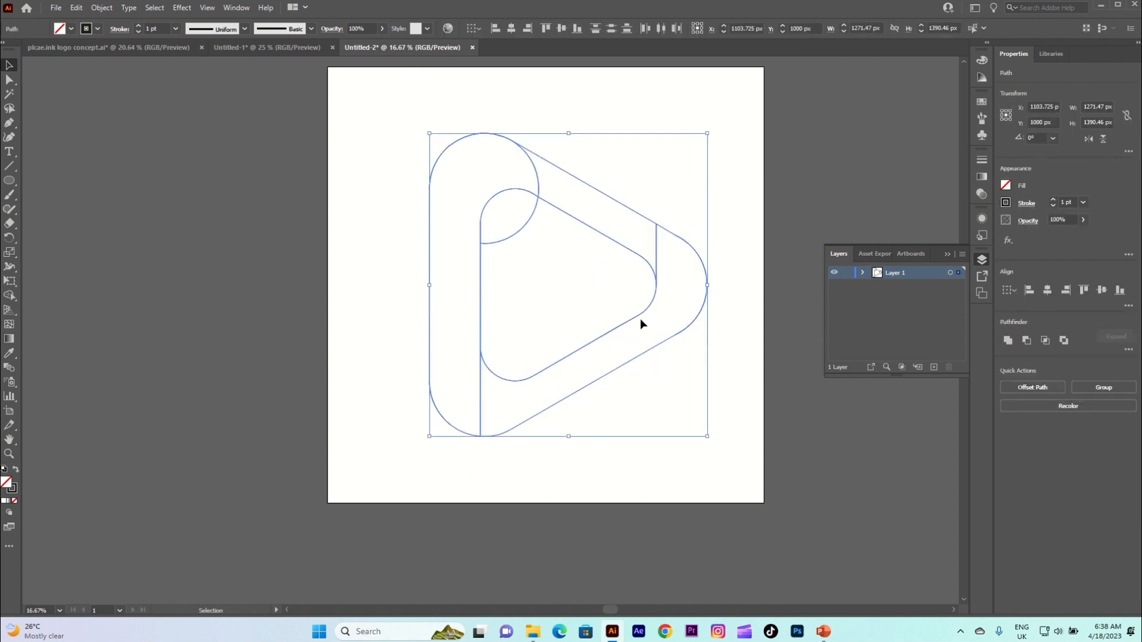
scroll(759, 238, up, 1)
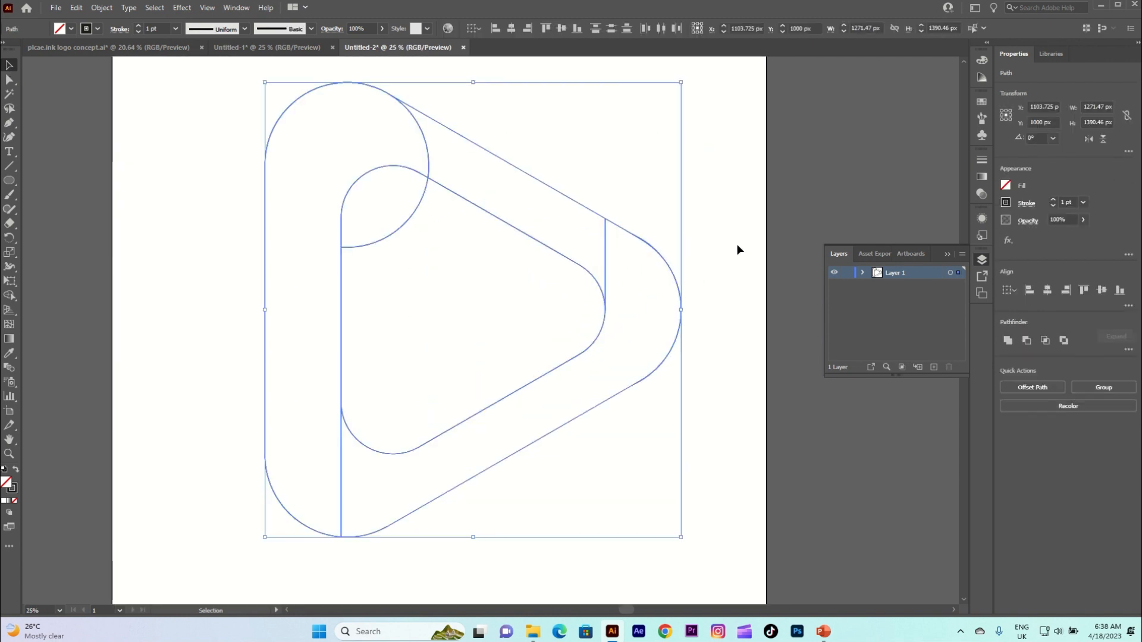
click(168, 244)
Step: Draw a circle about 183 px wide in the artboard's empty upper-right area and fill it with blue
click(10, 181)
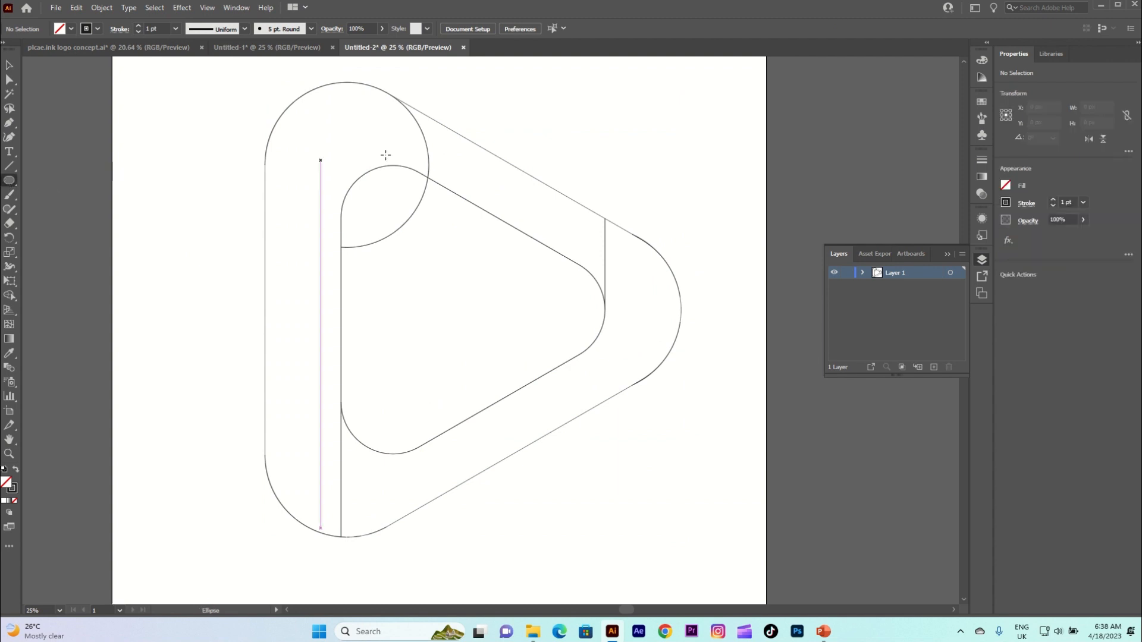
drag(698, 113, 728, 143)
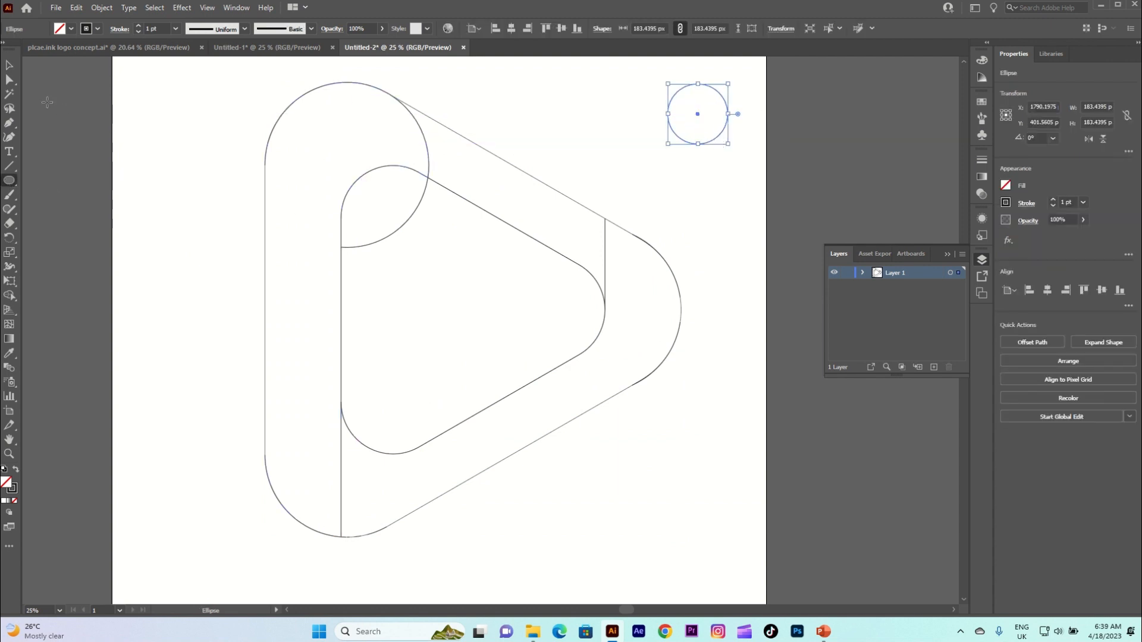
click(8, 68)
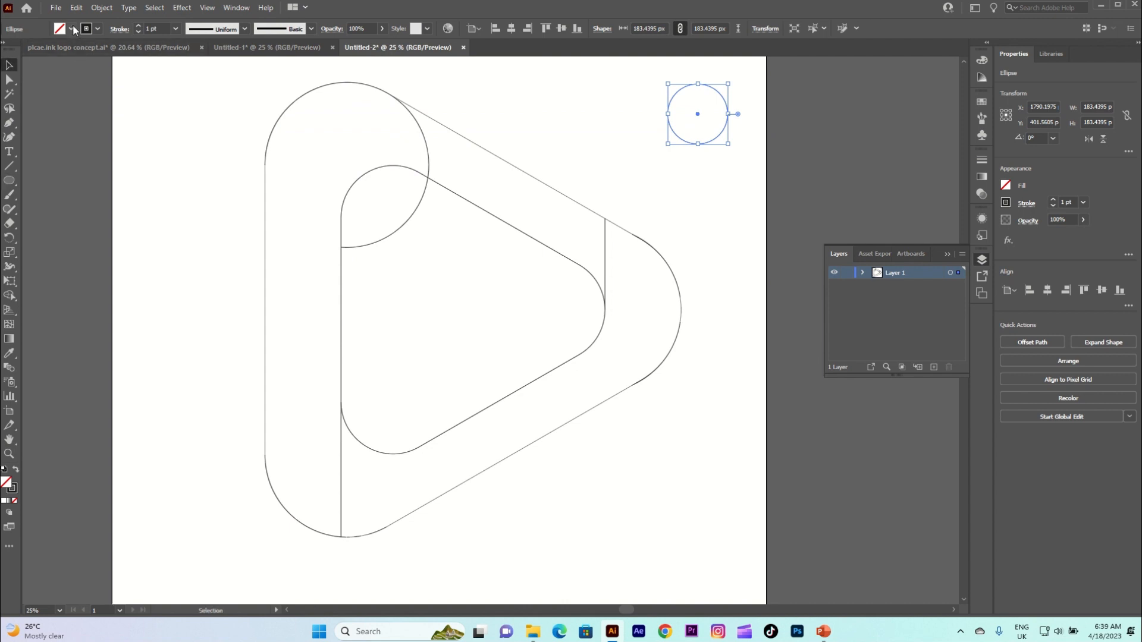
click(71, 28)
click(62, 53)
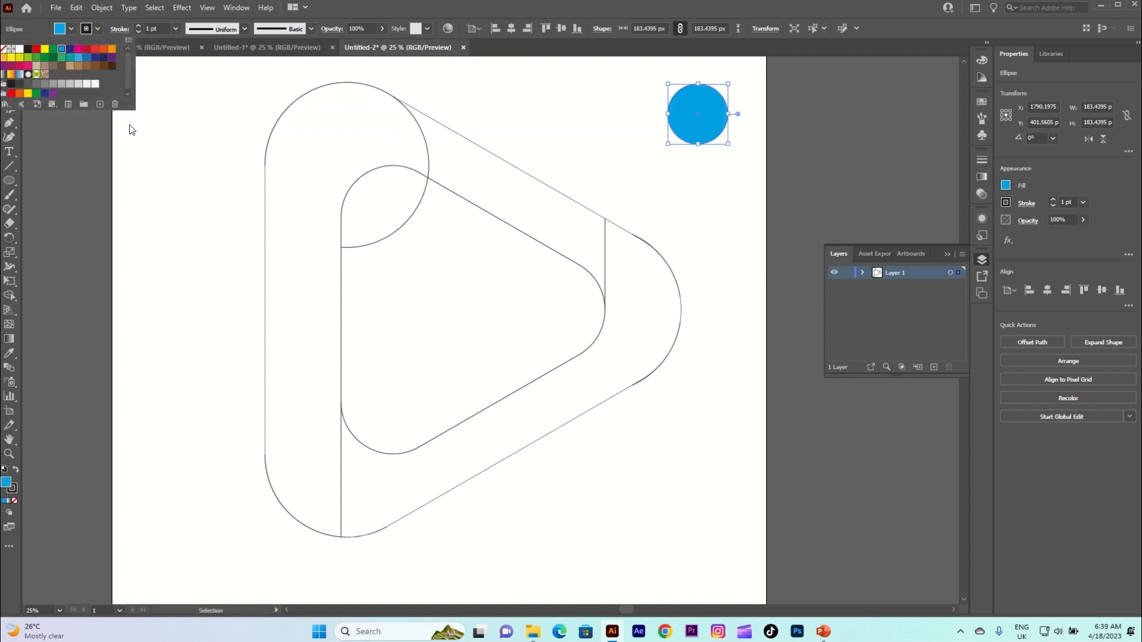
Step: Duplicate the blue circle directly below itself, fill the copy with purple from the Color Guide, and deselect it
click(983, 101)
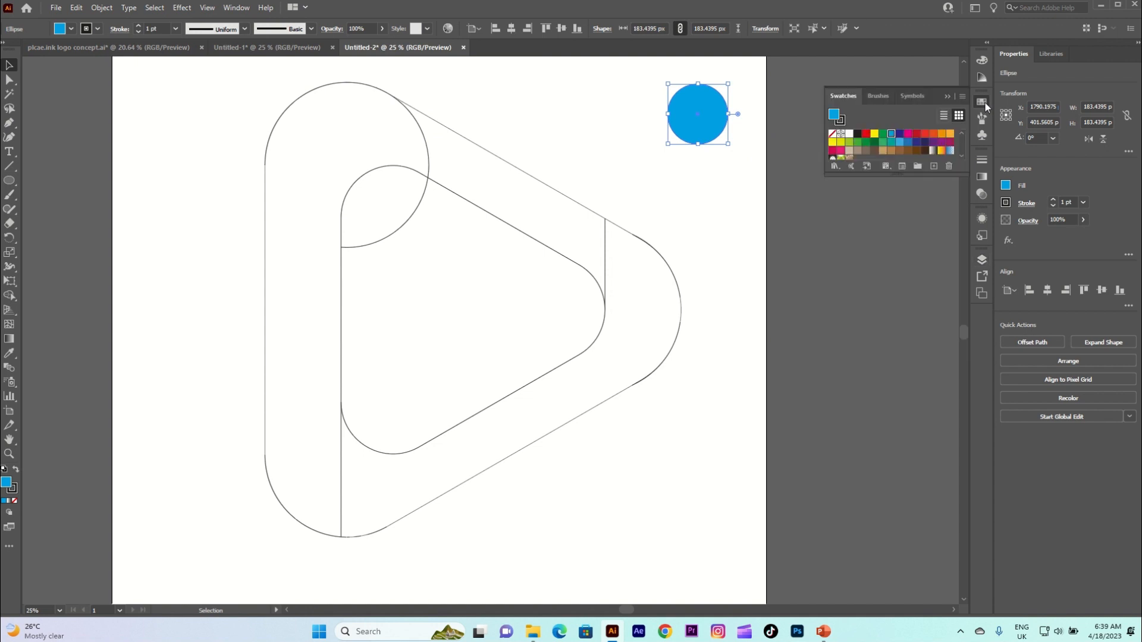
click(983, 78)
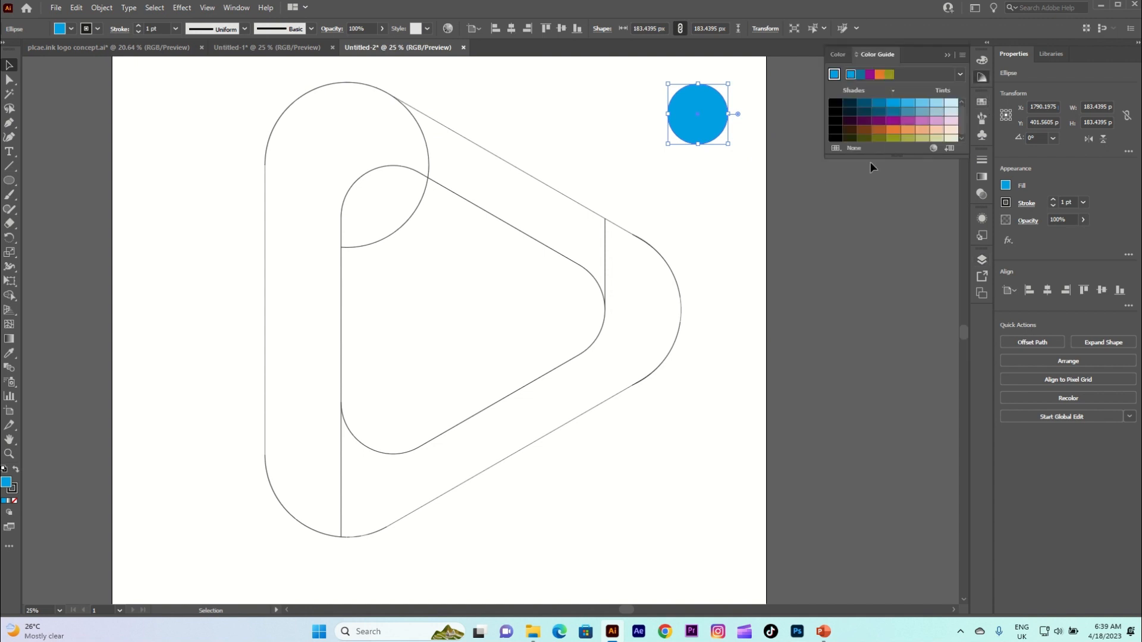
click(763, 205)
alt+drag(701, 120, 702, 201)
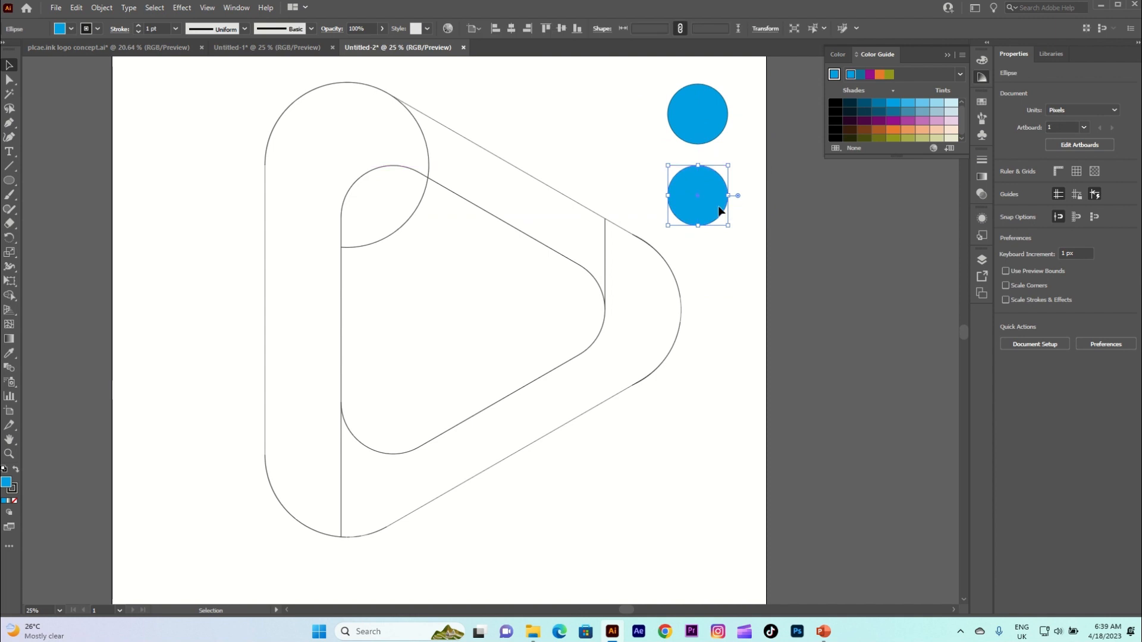
click(893, 121)
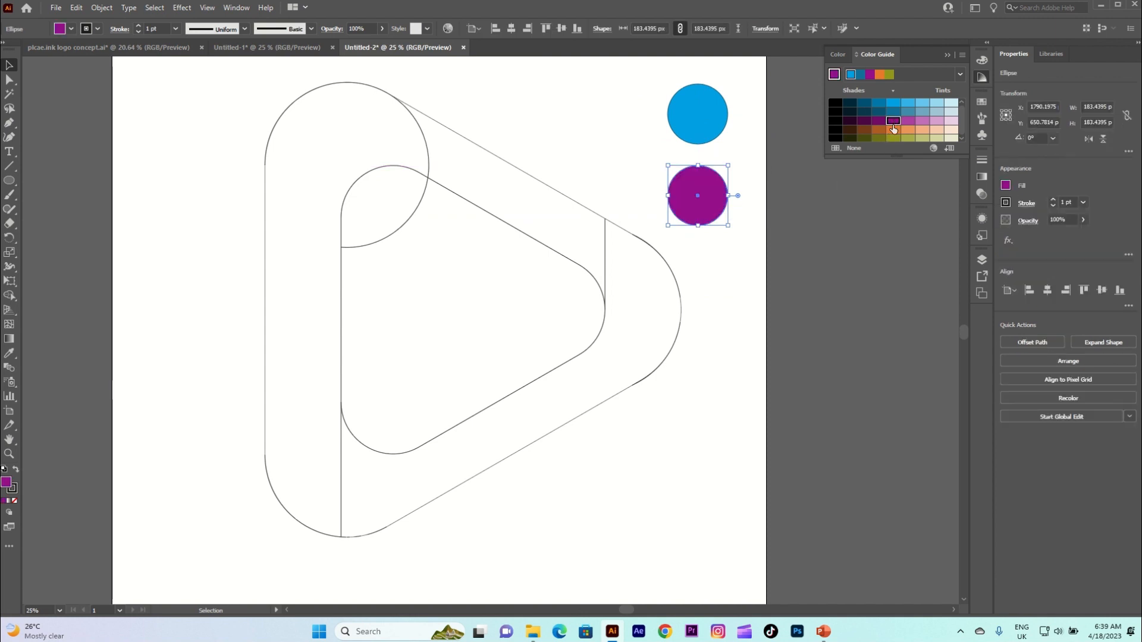
click(808, 218)
Step: Apply a linear gradient to the left bar segment and set its end stop to the purple sampled from the lower circle
click(982, 177)
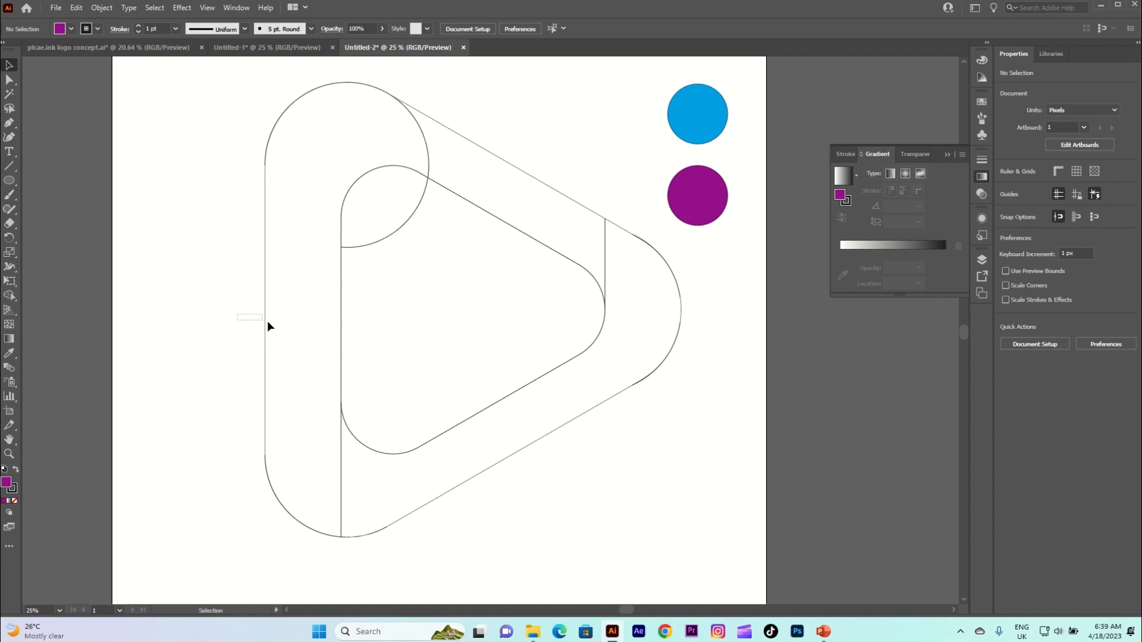
drag(268, 322, 271, 325)
click(888, 244)
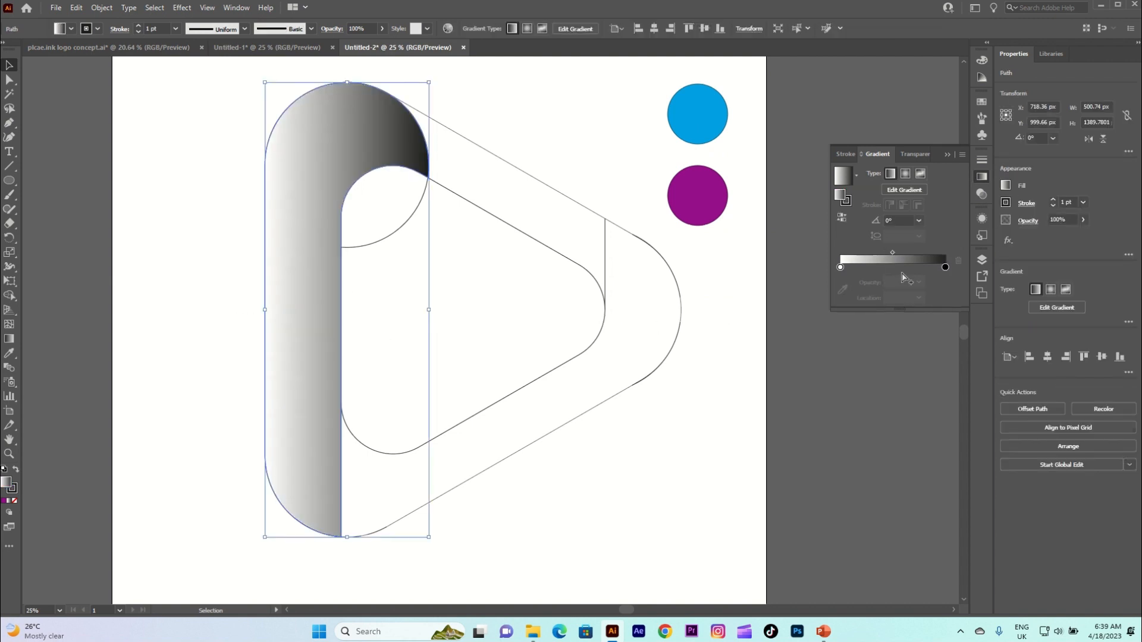
double_click(946, 268)
click(791, 353)
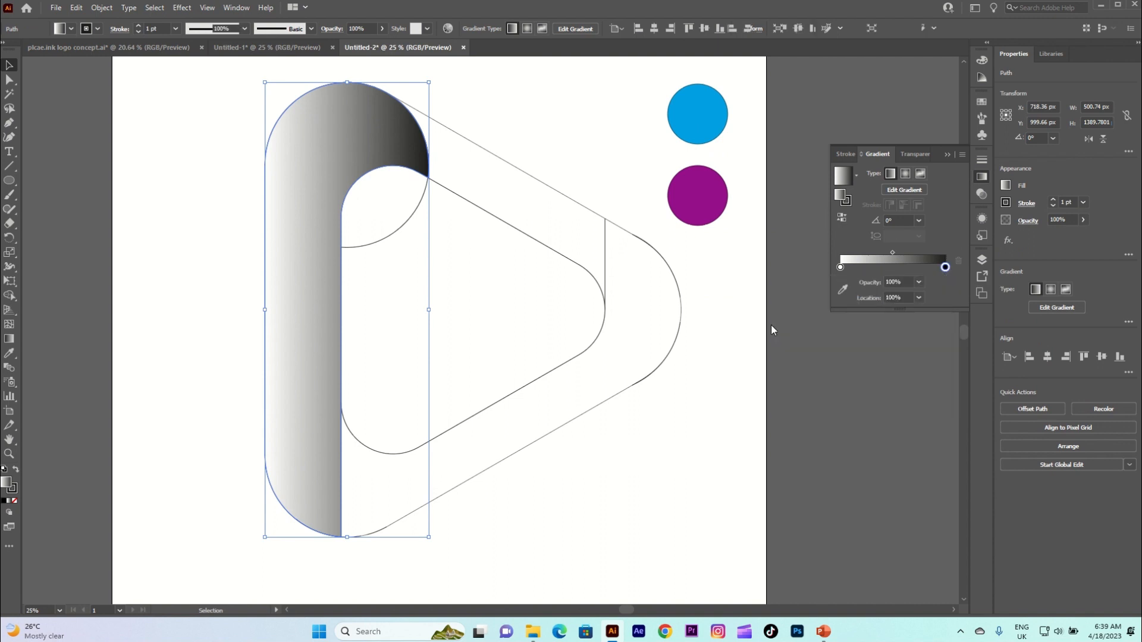
click(715, 199)
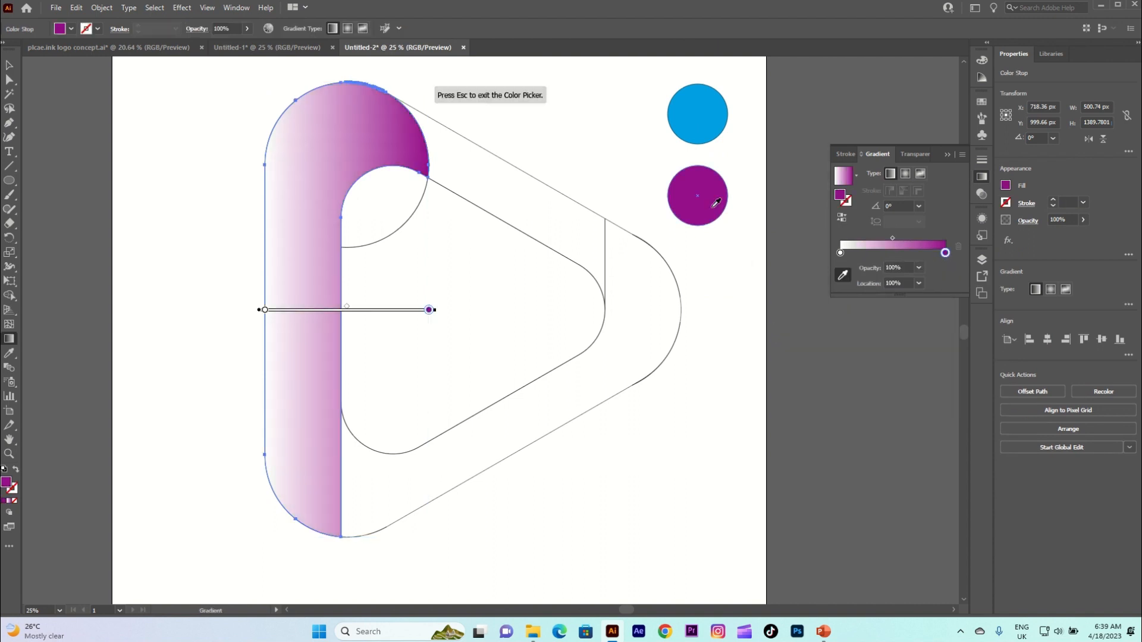
Step: Set the start stop of the left bar's gradient to the blue sampled from the upper circle
click(840, 252)
double_click(840, 253)
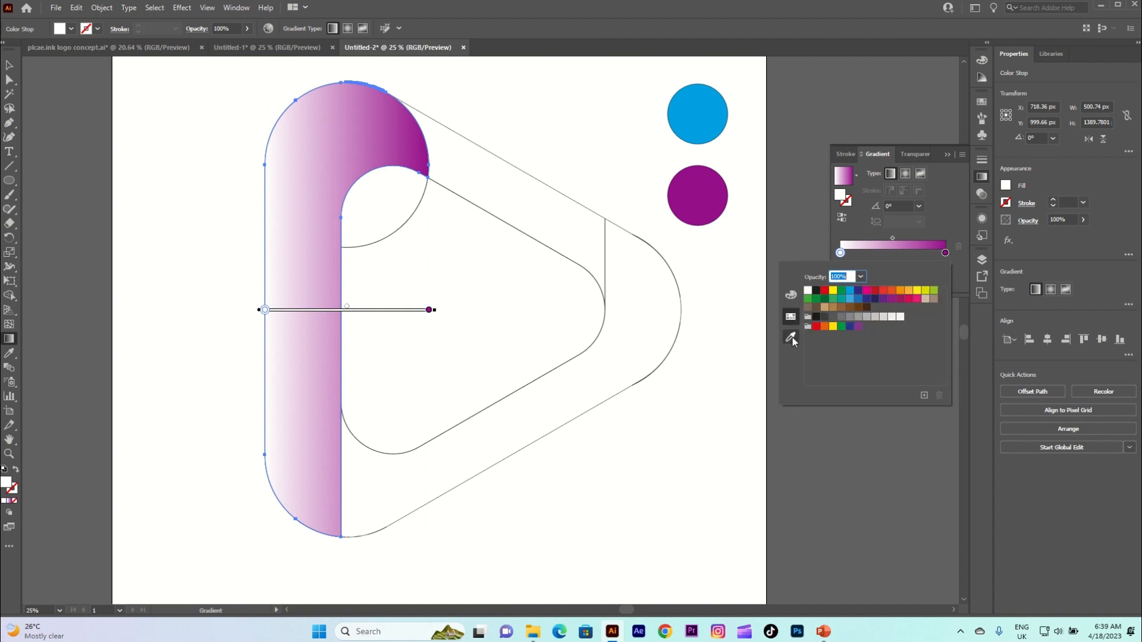
click(791, 340)
click(709, 121)
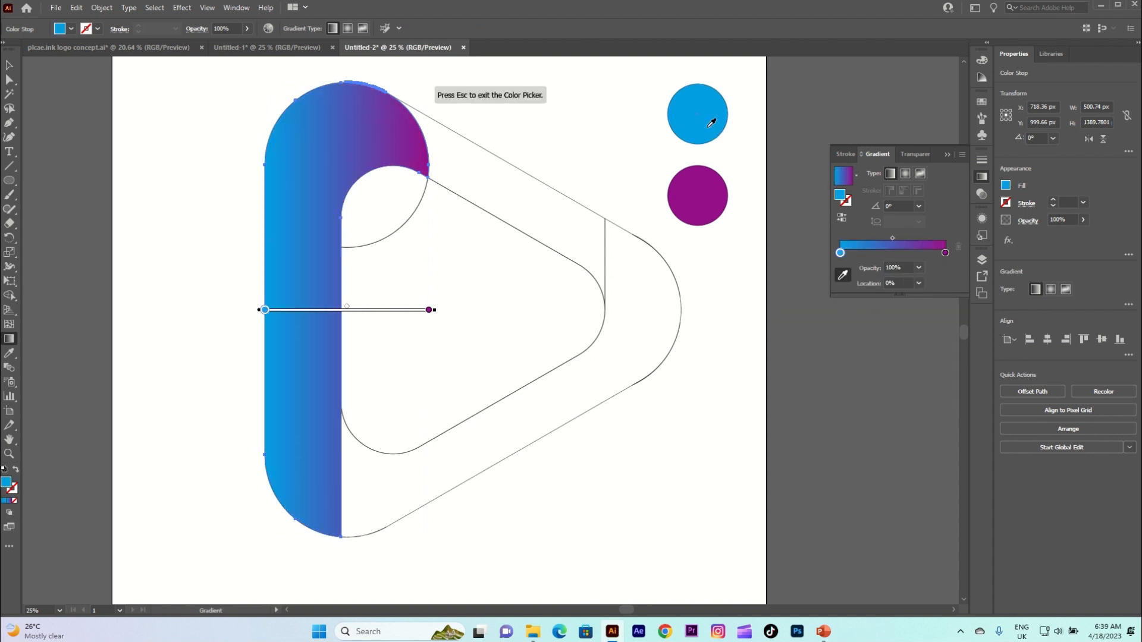
key(Escape)
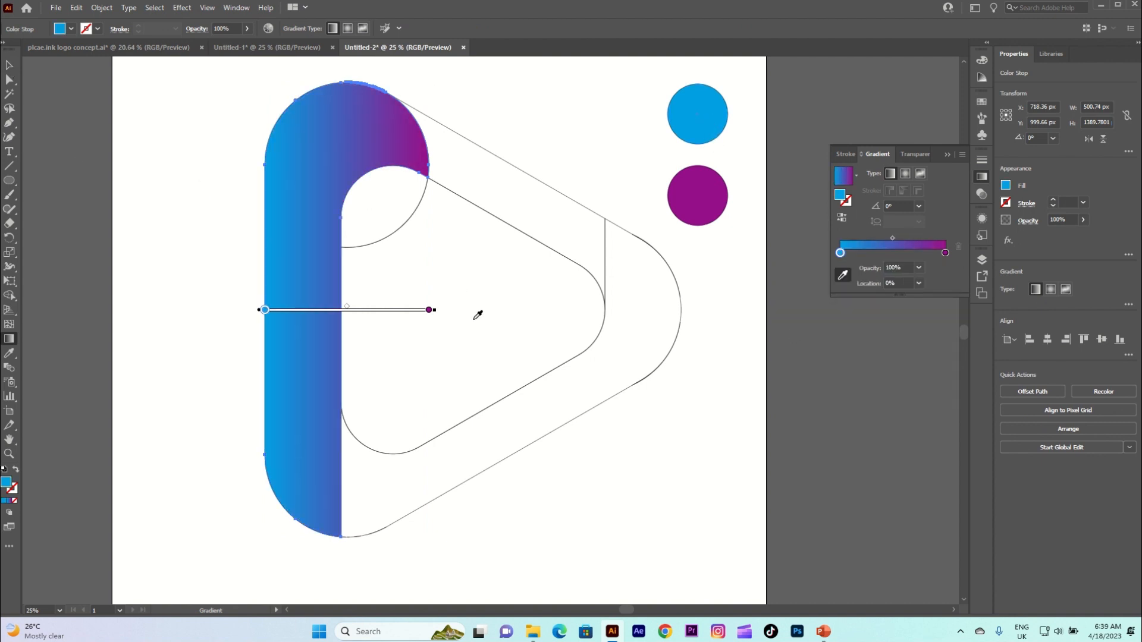
Step: Move the purple stop of the left bar's gradient inward to about the 45% location and deselect the bar
mouse_move(429, 310)
mouse_down()
mouse_move(321, 310)
mouse_move(354, 310)
mouse_up()
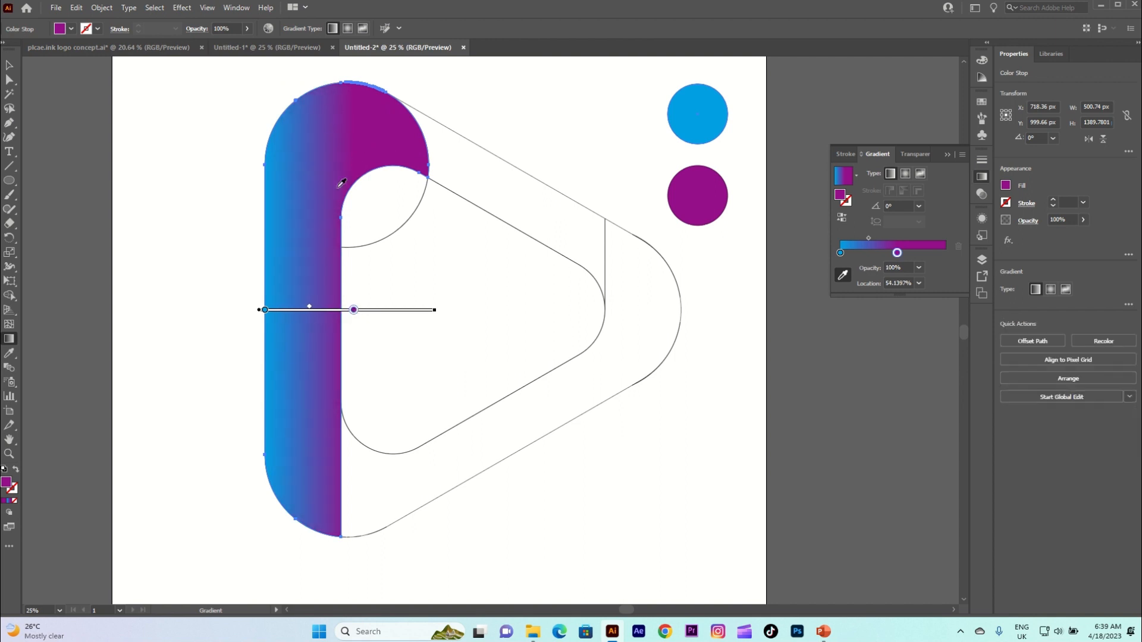
drag(353, 310, 339, 310)
click(9, 65)
click(82, 157)
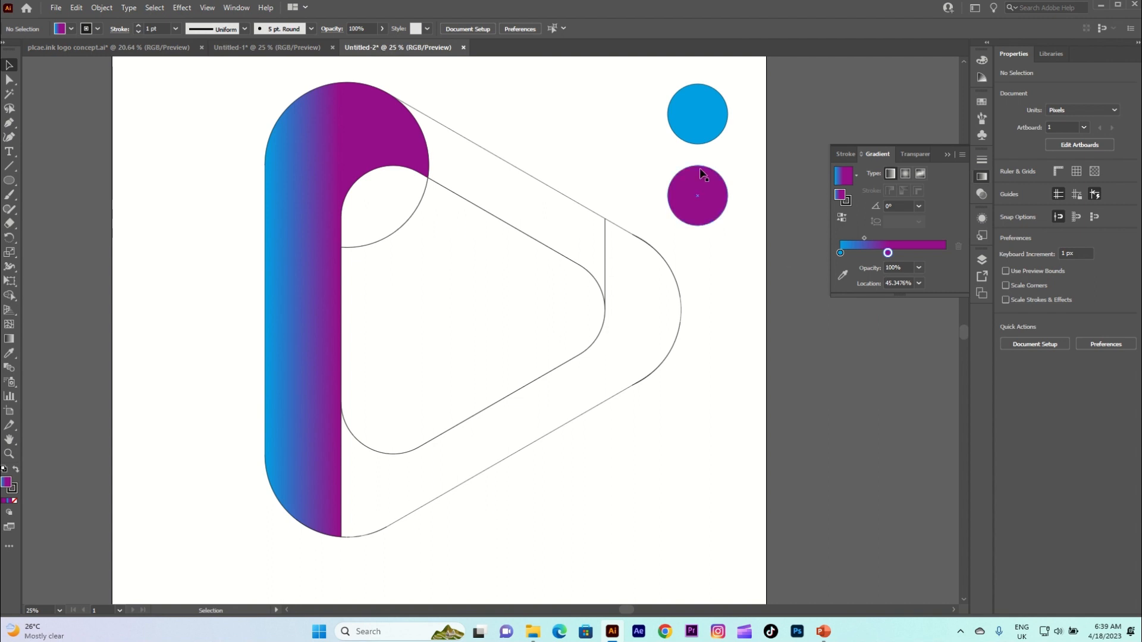
Step: Fill the upper circle with the blue-to-purple gradient, try the radial type, return it to linear, and deselect it
click(694, 128)
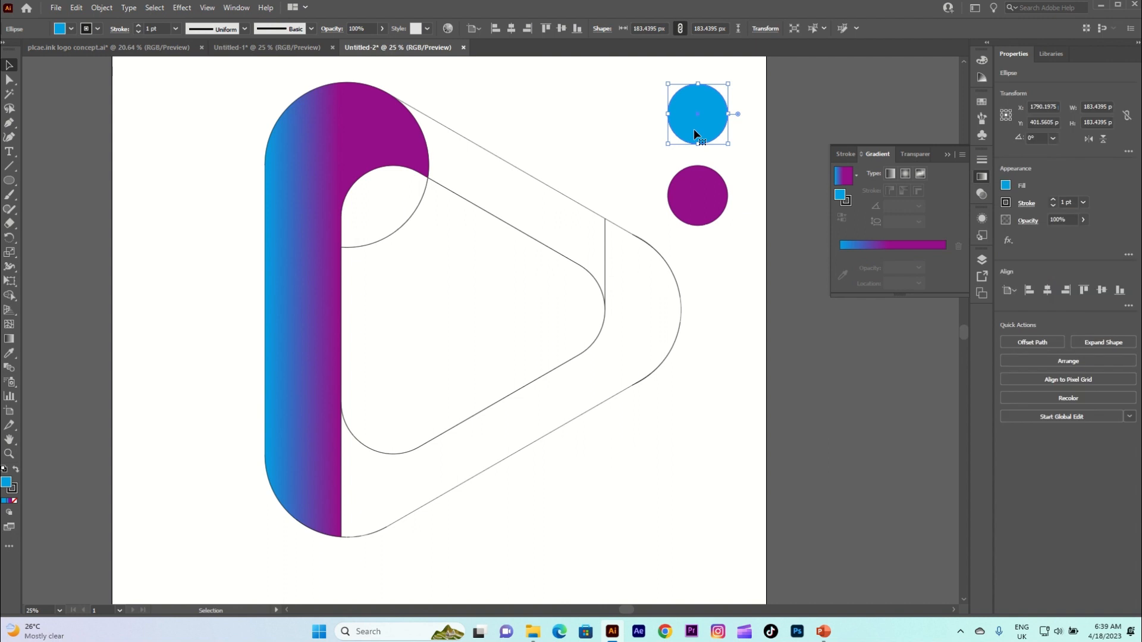
click(847, 245)
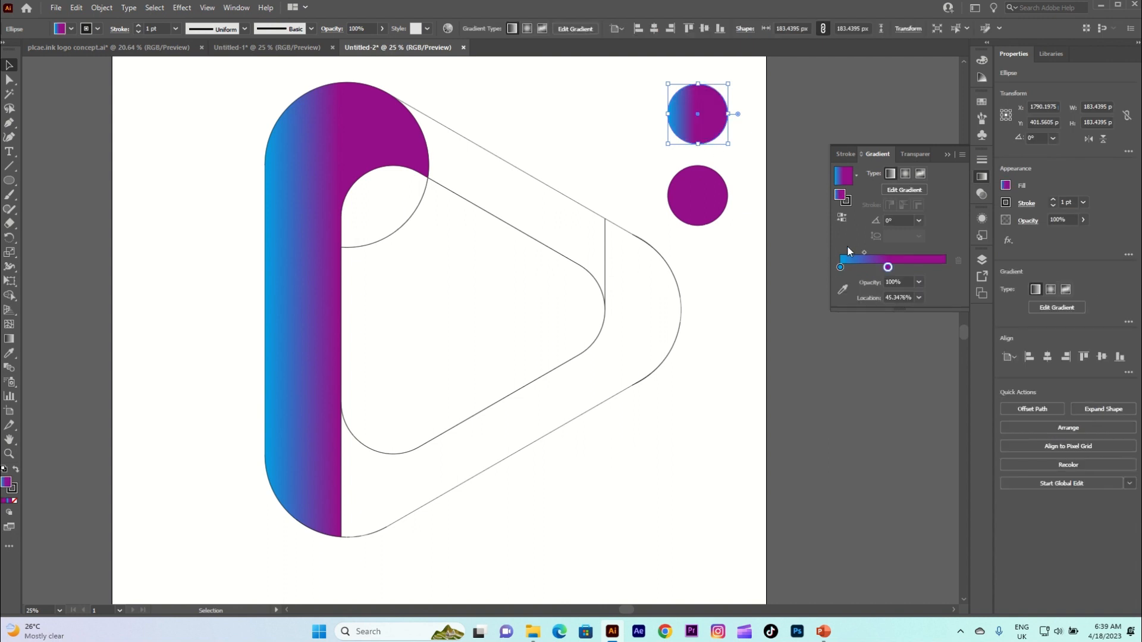
click(905, 174)
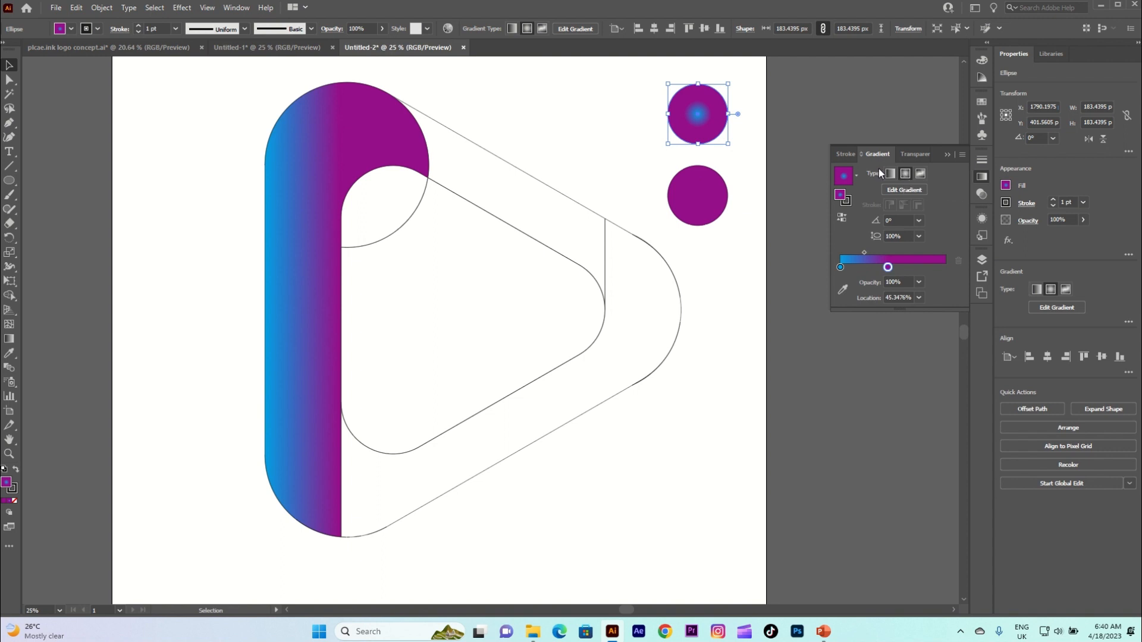
click(890, 173)
click(786, 184)
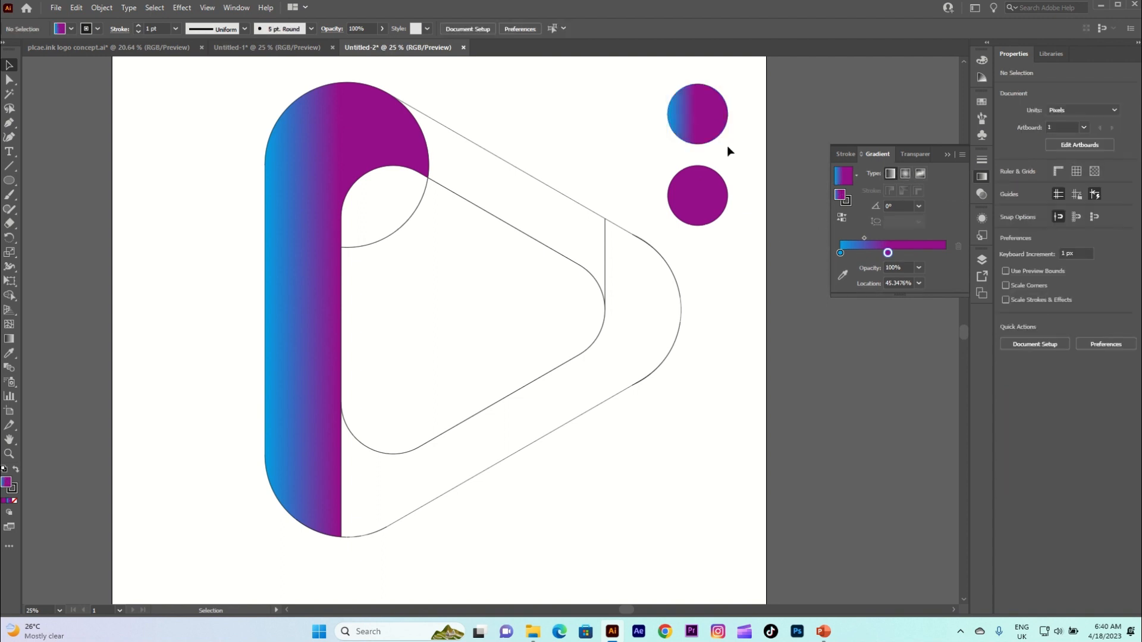
Step: Apply the linear gradient to the lower circle and change its purple stop to CMYK Magenta
click(710, 191)
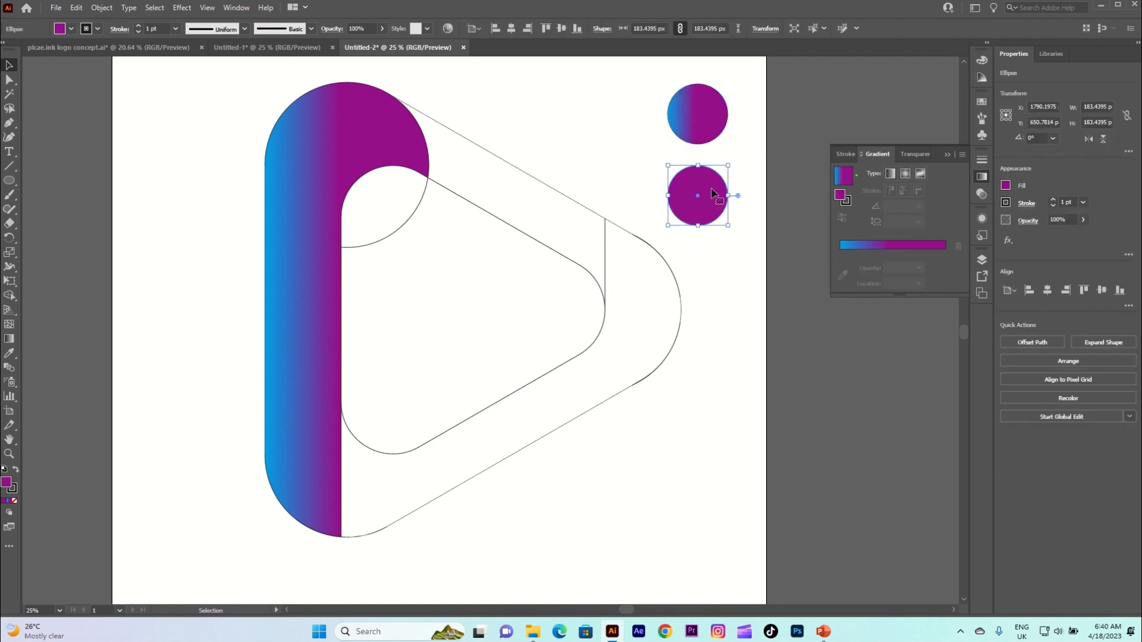
click(864, 247)
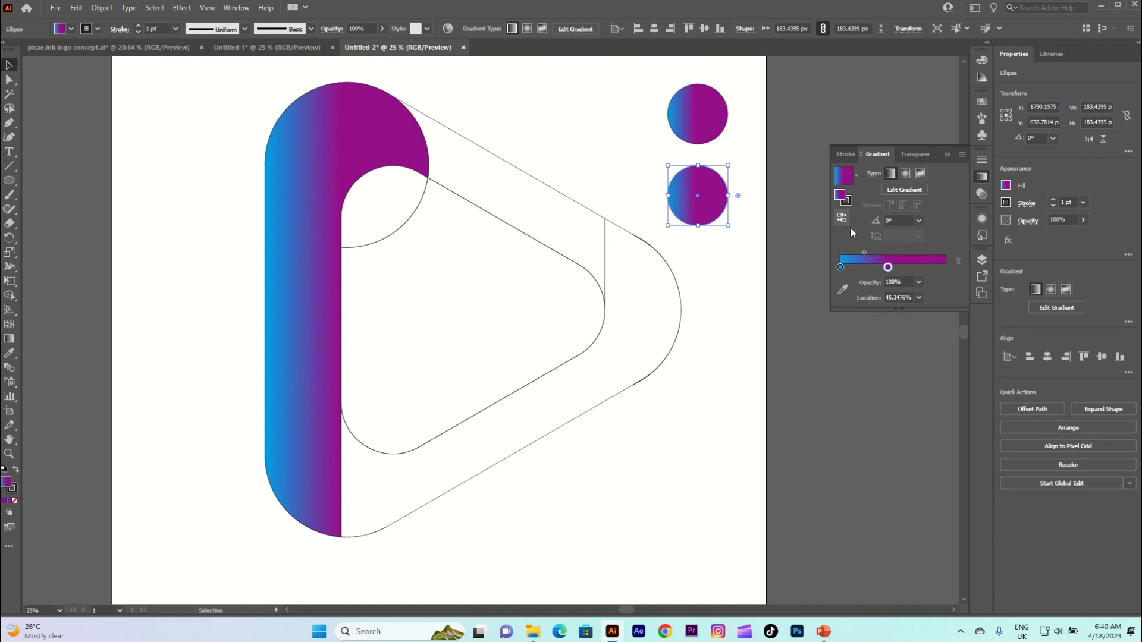
double_click(887, 269)
click(867, 305)
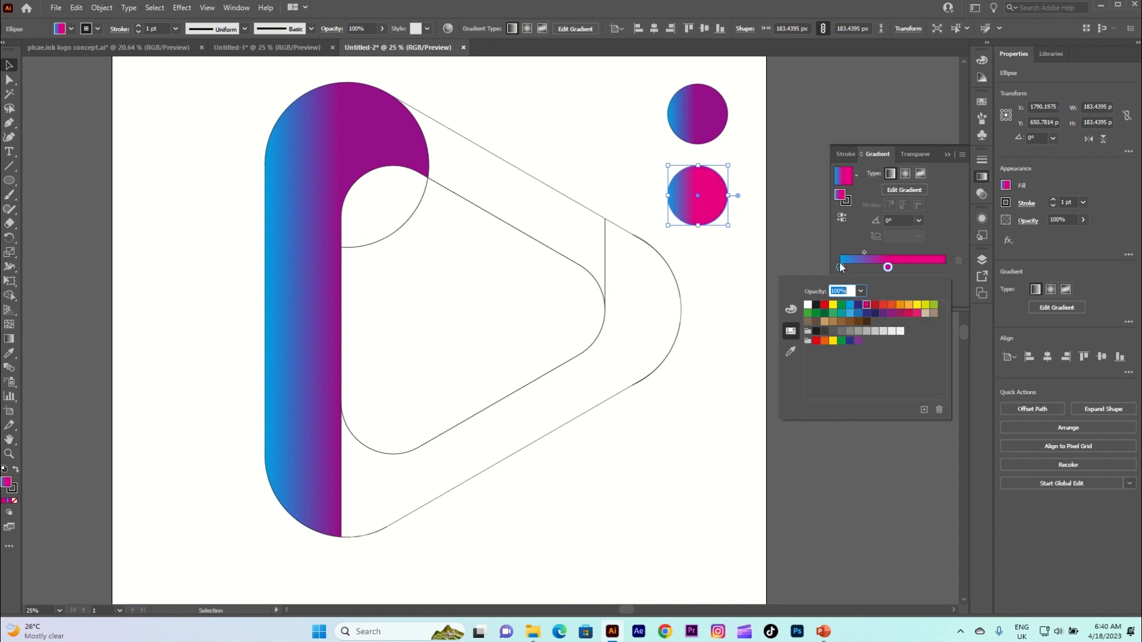
Step: Try cyan, dark blue and medium blue swatches on the lower circle's gradient, then return to CMYK Magenta
click(849, 305)
click(867, 313)
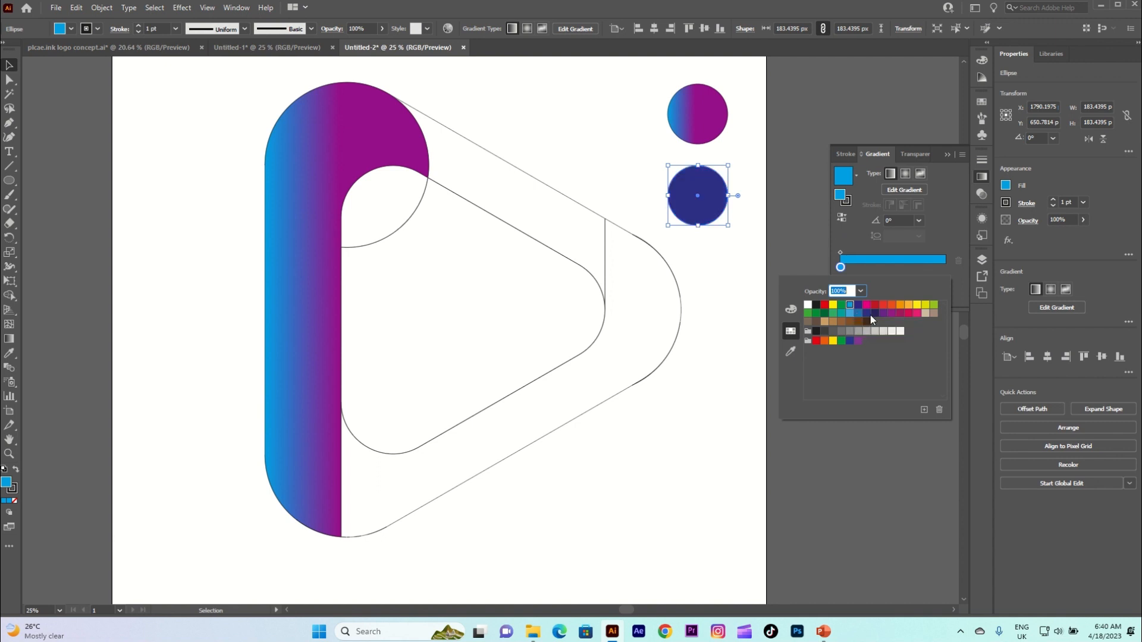
click(875, 314)
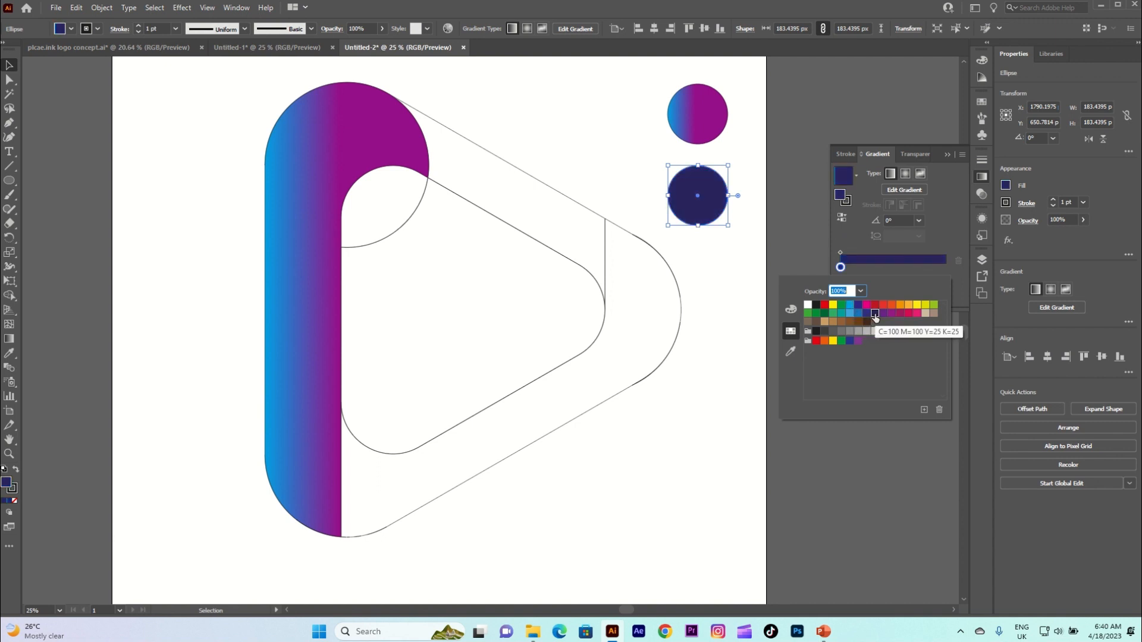
click(858, 314)
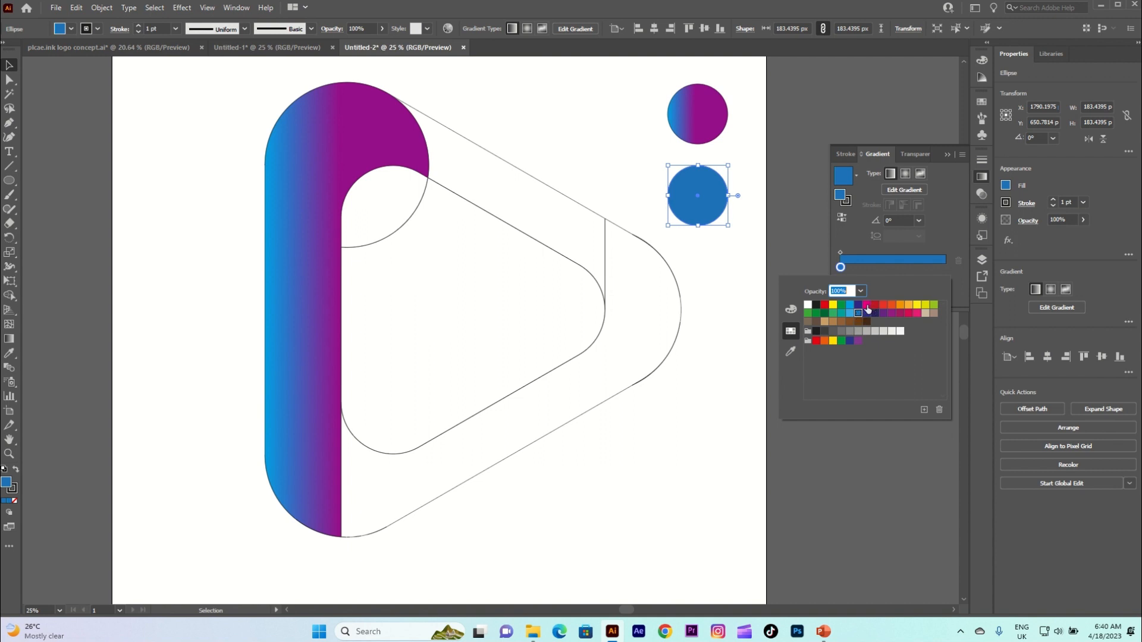
click(867, 306)
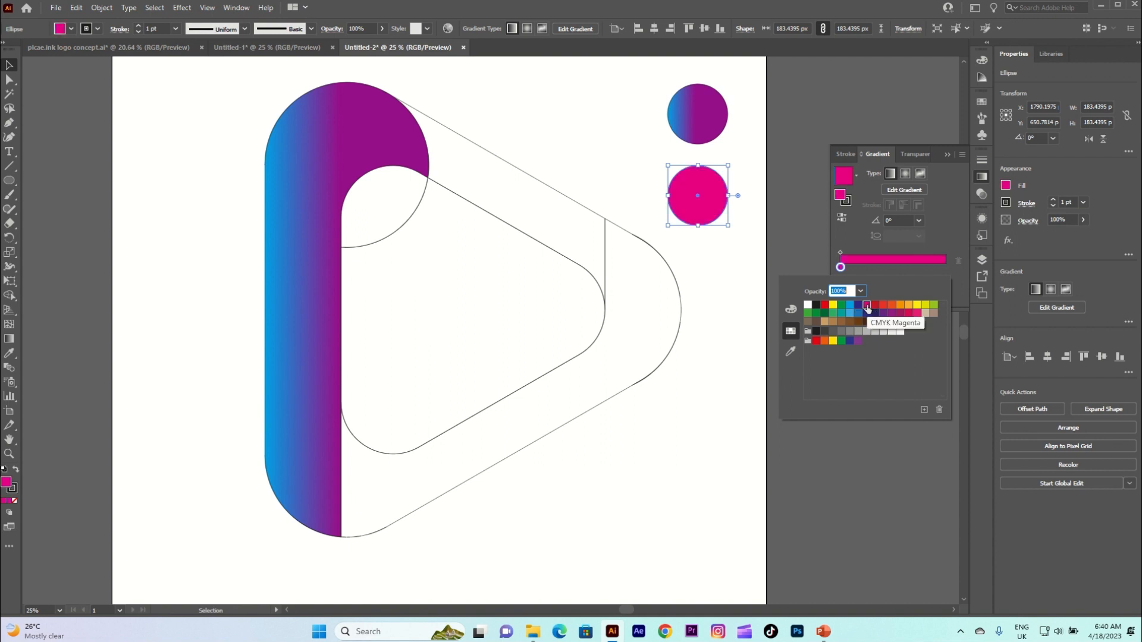
Step: Move the magenta stop of the lower circle's gradient to the 100% location
click(839, 270)
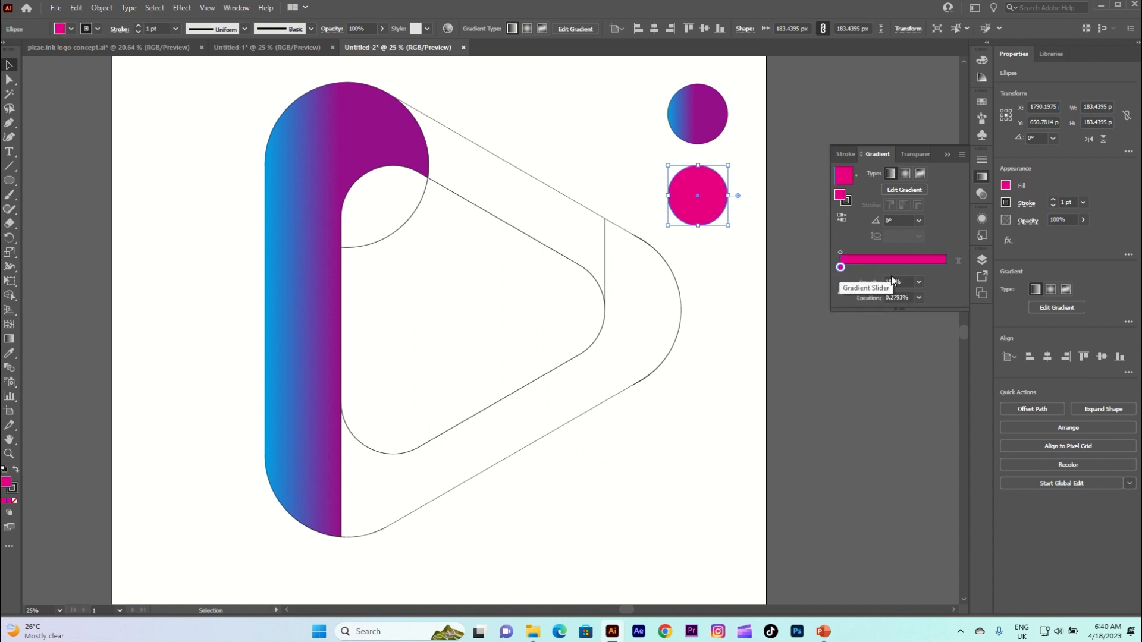
click(937, 261)
click(713, 253)
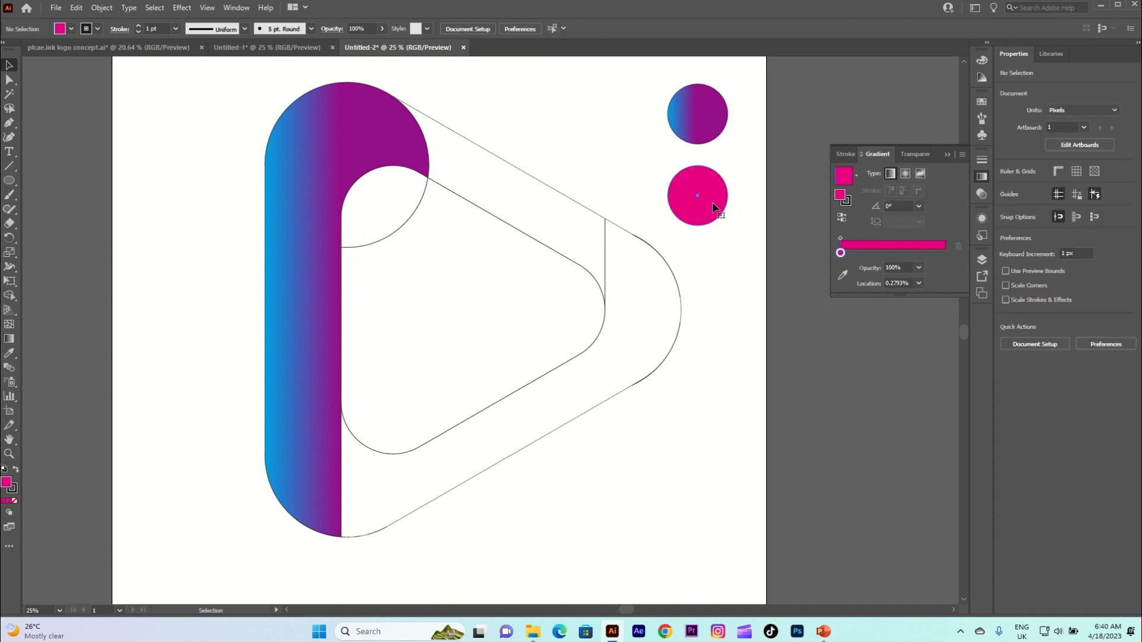
click(712, 202)
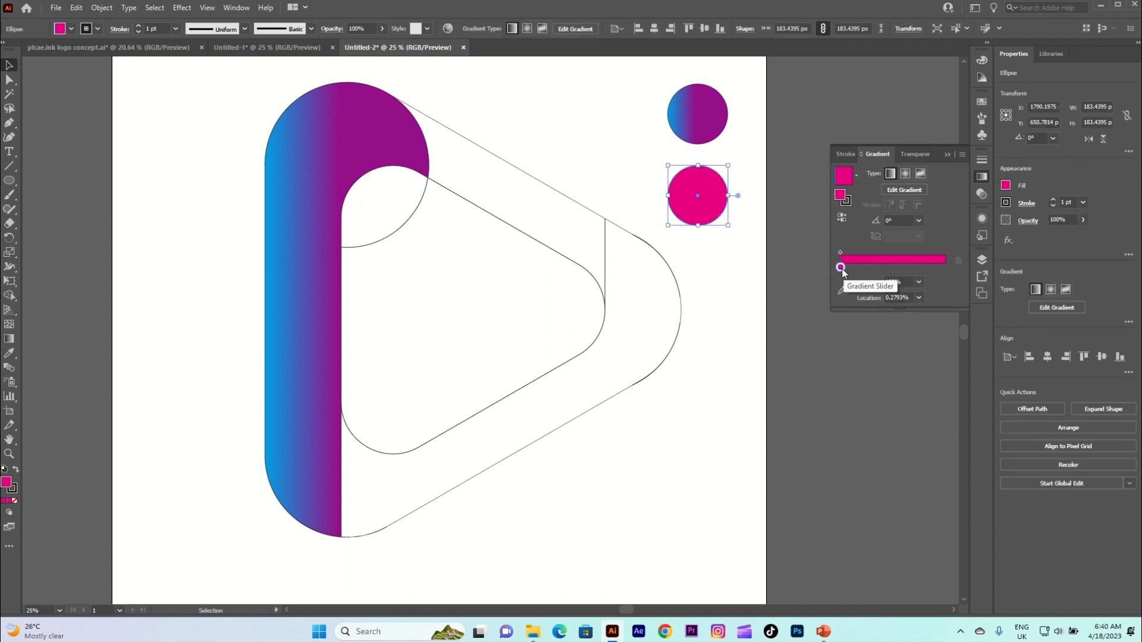
drag(841, 268, 955, 276)
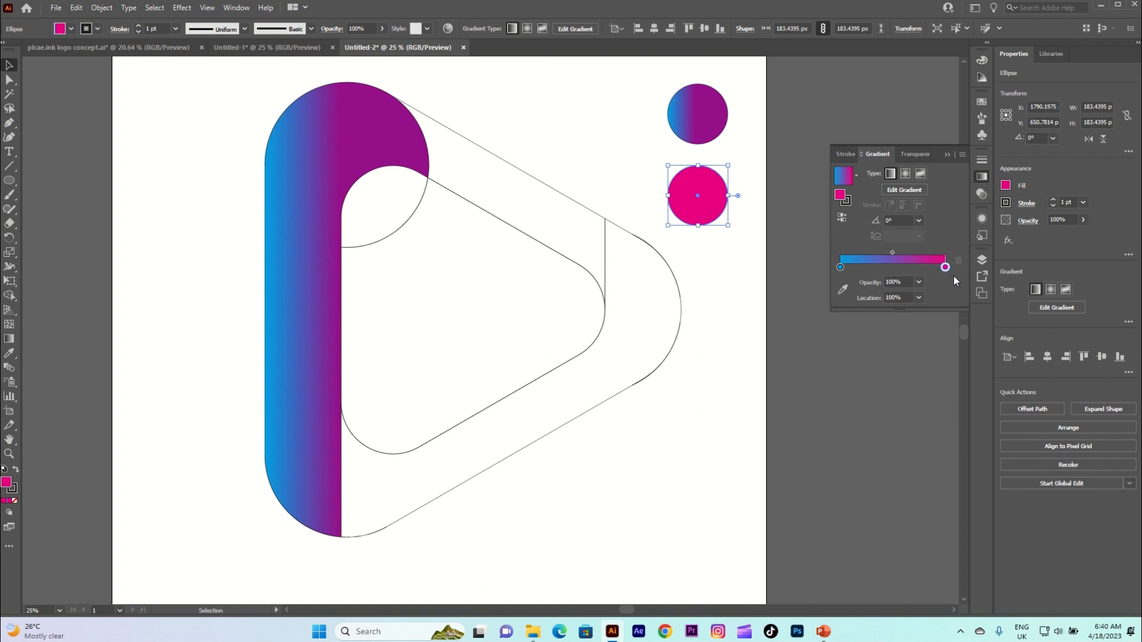
Step: Set the start stop of the lower circle's gradient to a dark blue swatch, comparing it with magenta, lighter blue and purple swatches
double_click(840, 268)
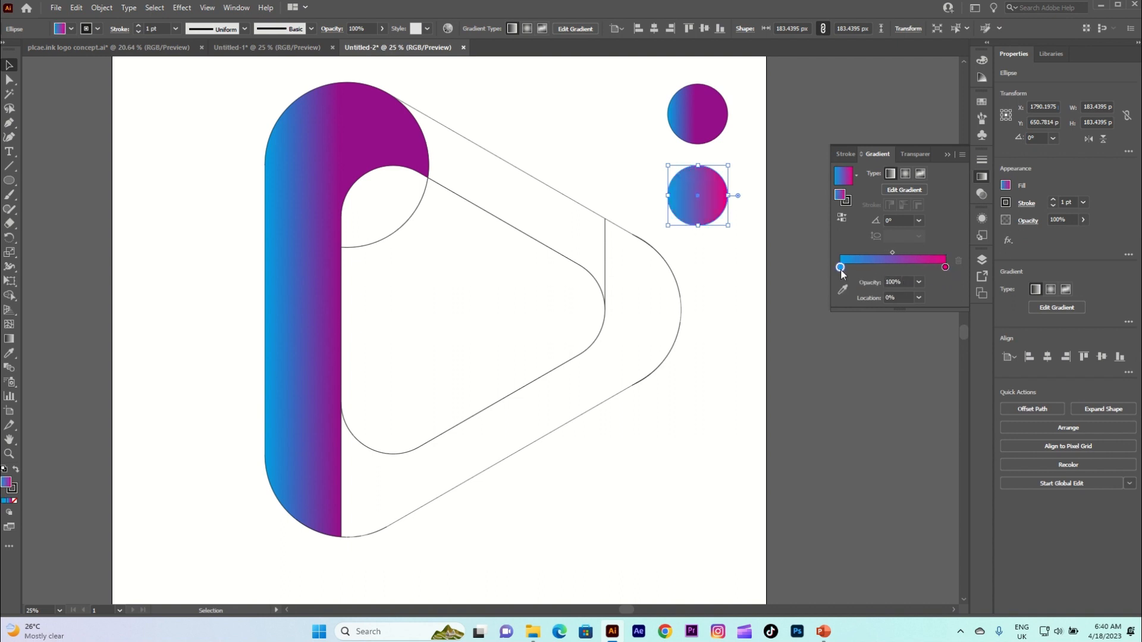
click(867, 306)
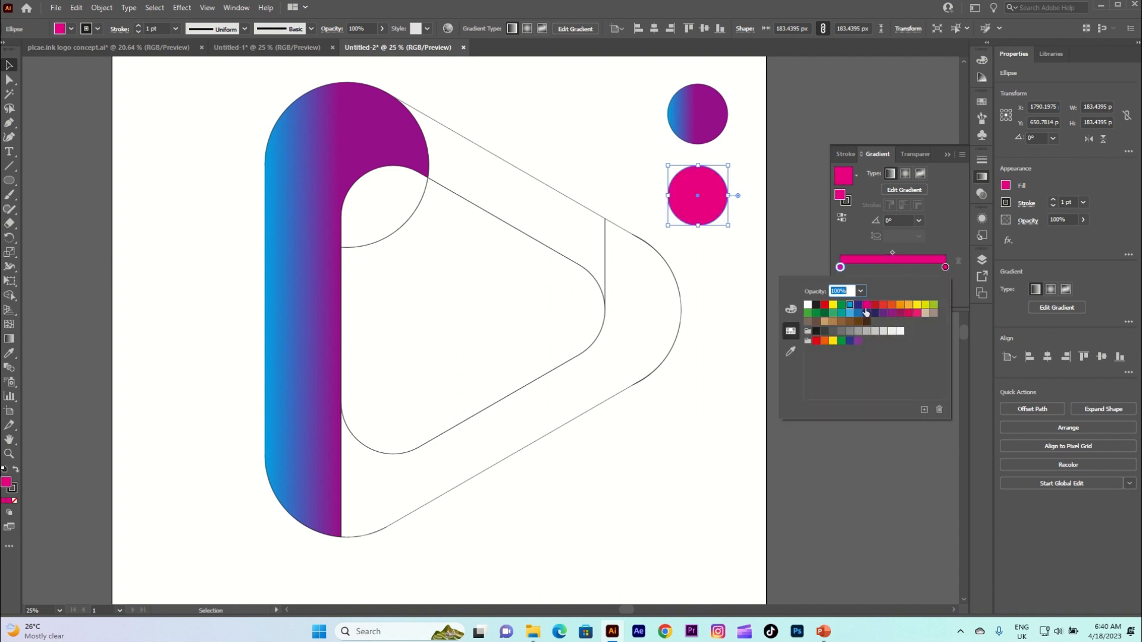
click(874, 314)
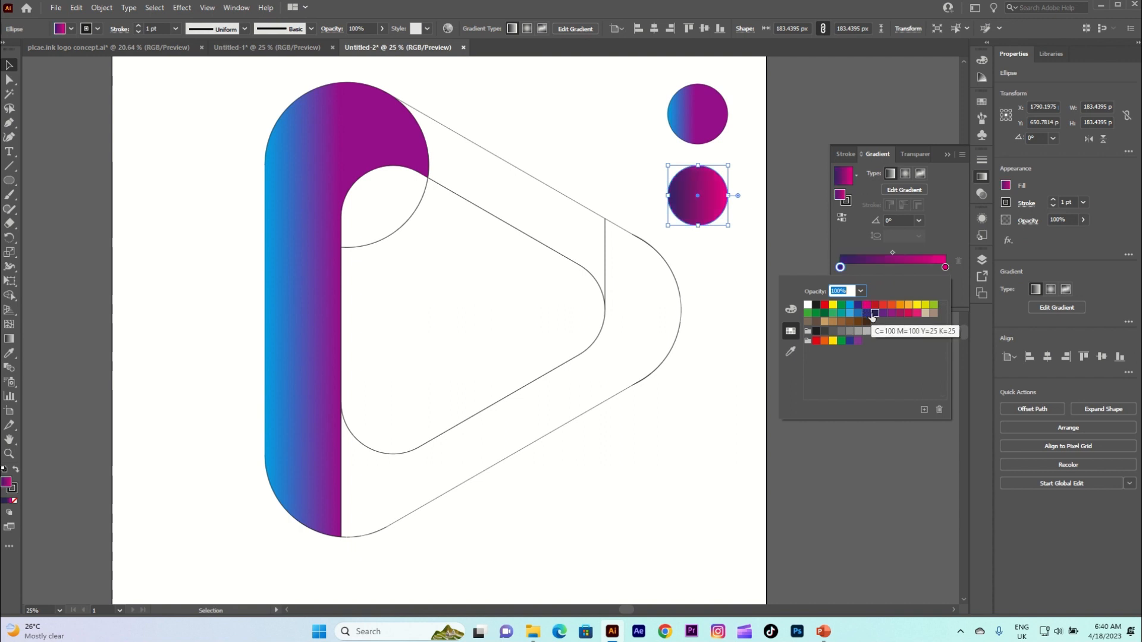
click(868, 313)
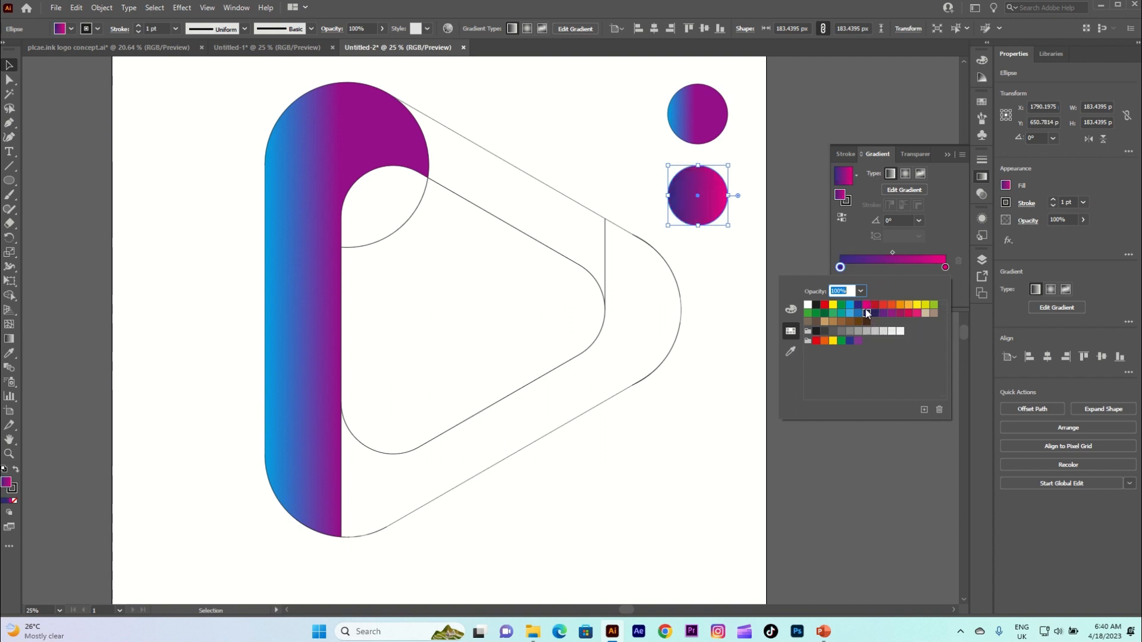
click(859, 312)
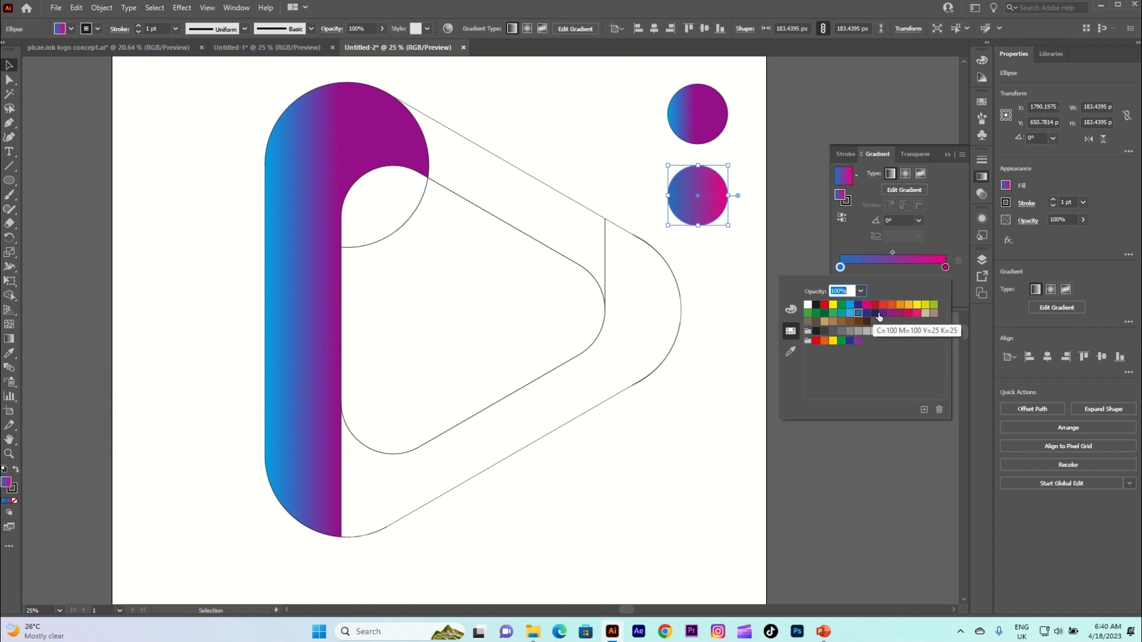
click(882, 313)
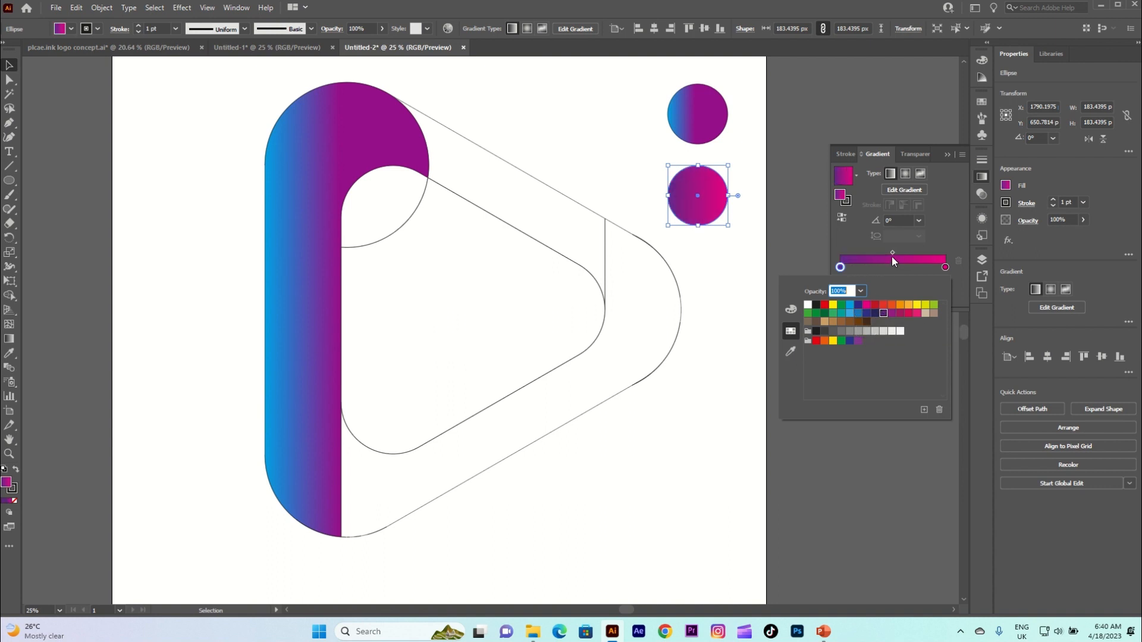
click(900, 313)
click(909, 314)
click(875, 305)
click(867, 305)
click(866, 314)
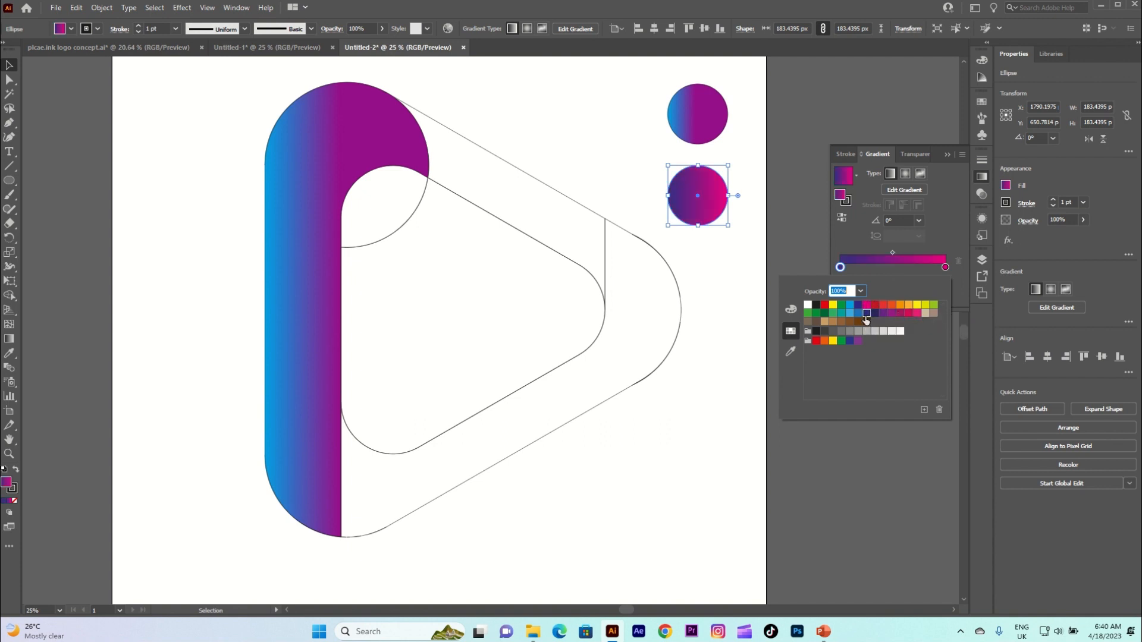
Step: Shift the midpoint of the lower circle's gradient to about 70% towards the magenta stop and deselect the circle
click(894, 255)
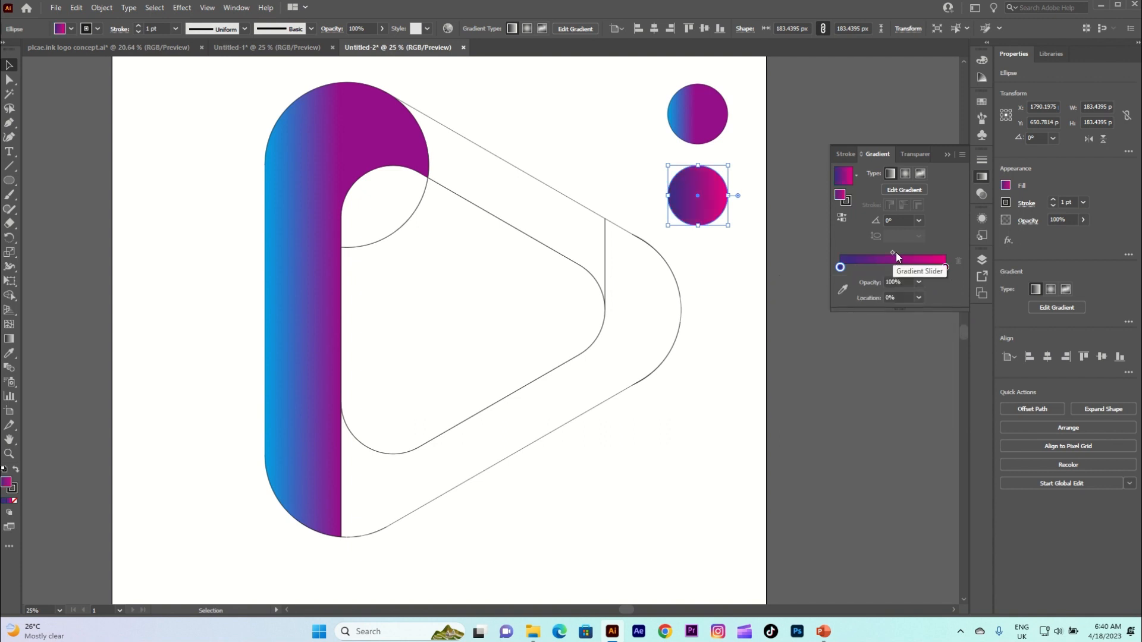
drag(893, 254, 909, 255)
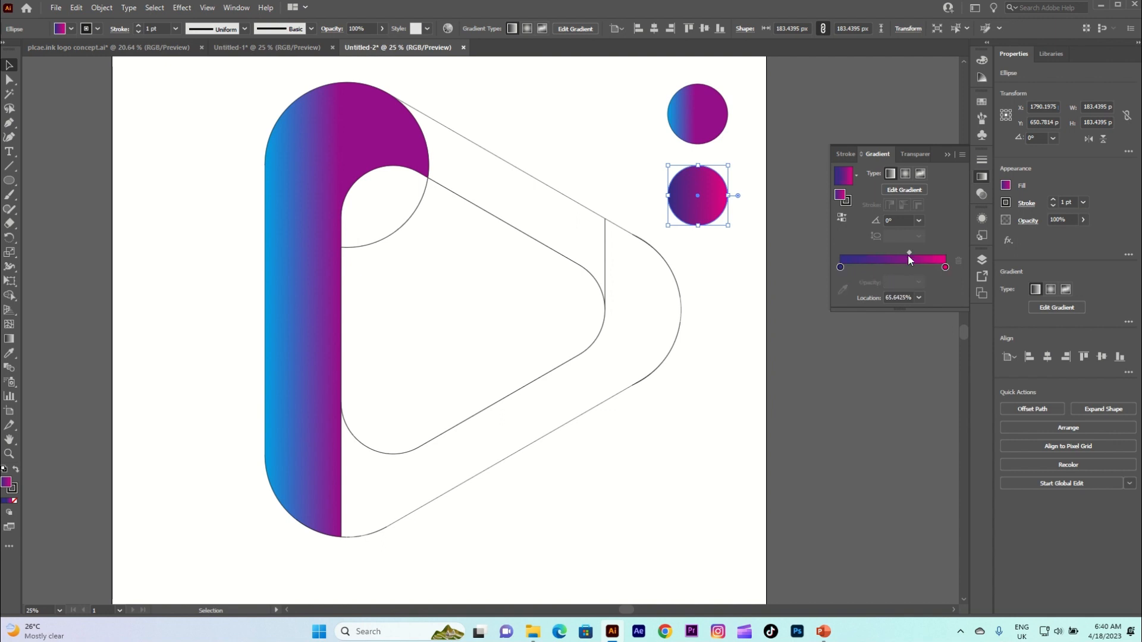
click(658, 462)
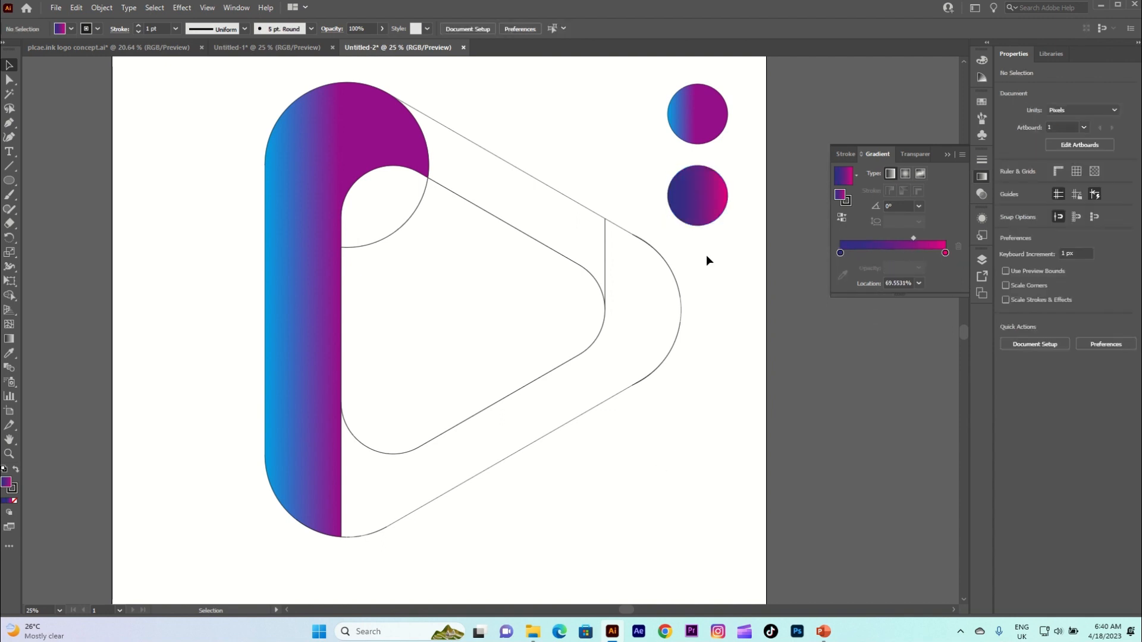
Step: Try to fill the lower band with the gradient sampled from the lower circle, then undo the fill
click(473, 450)
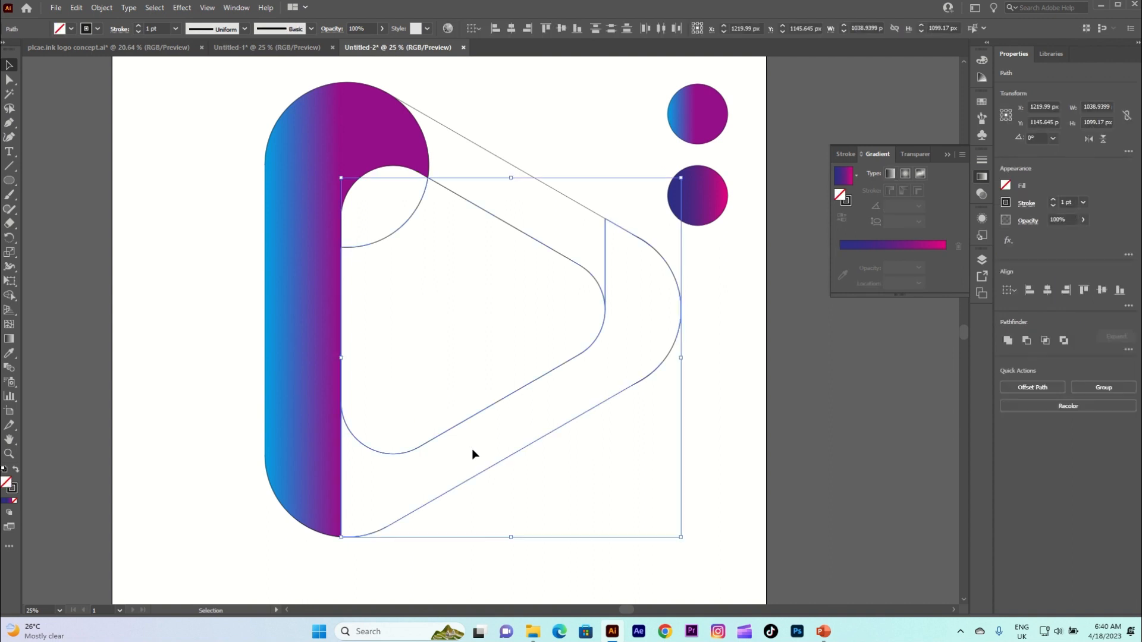
click(9, 354)
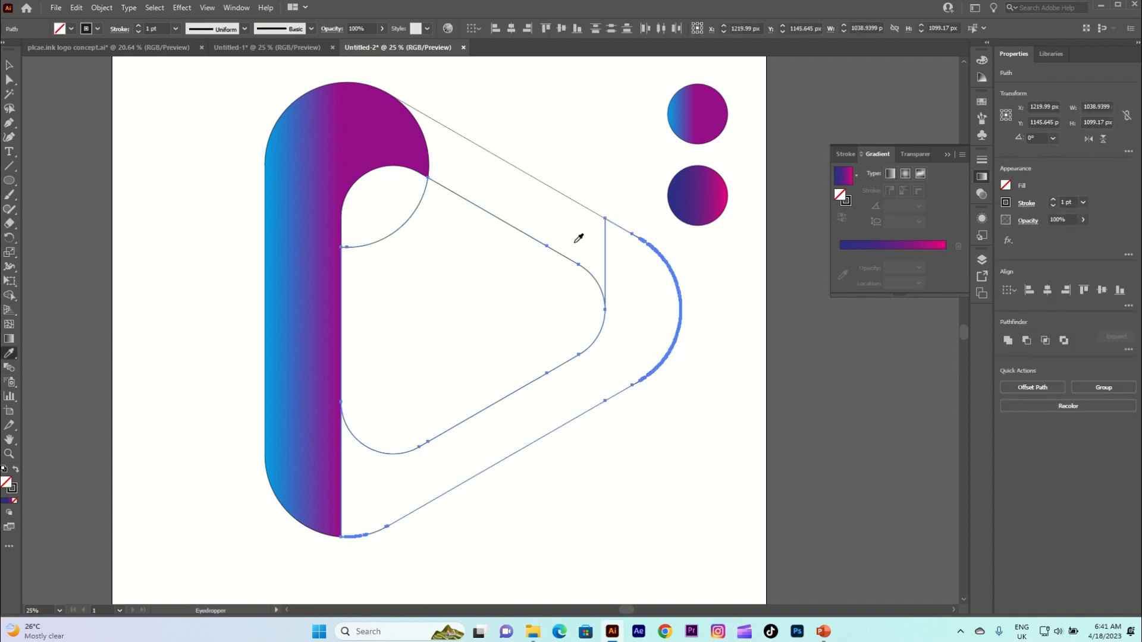
click(700, 194)
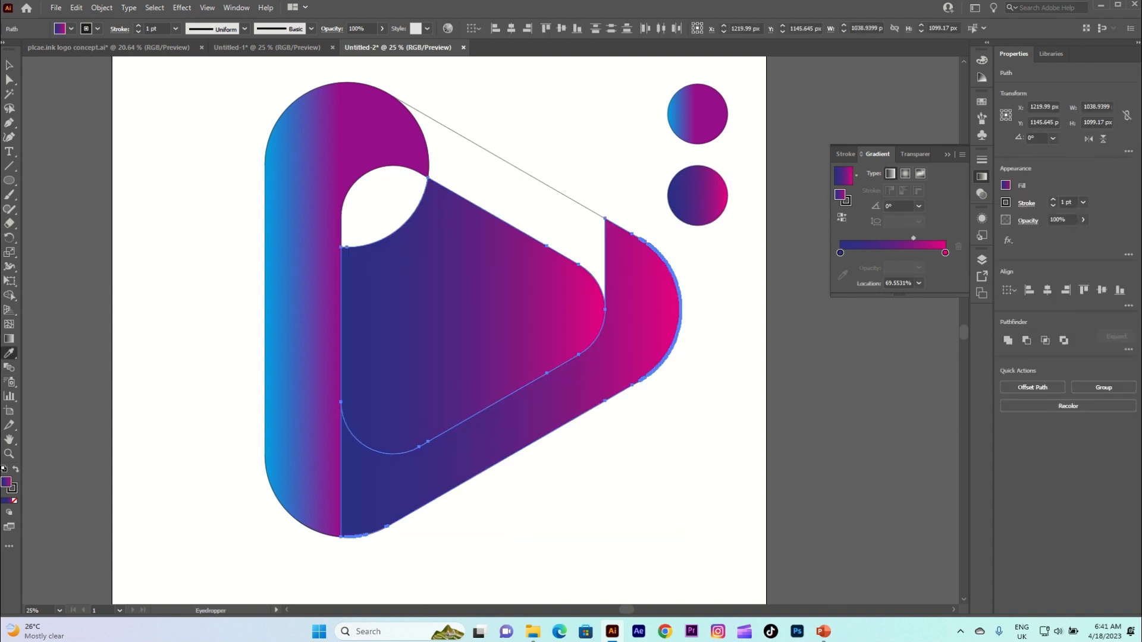
click(9, 64)
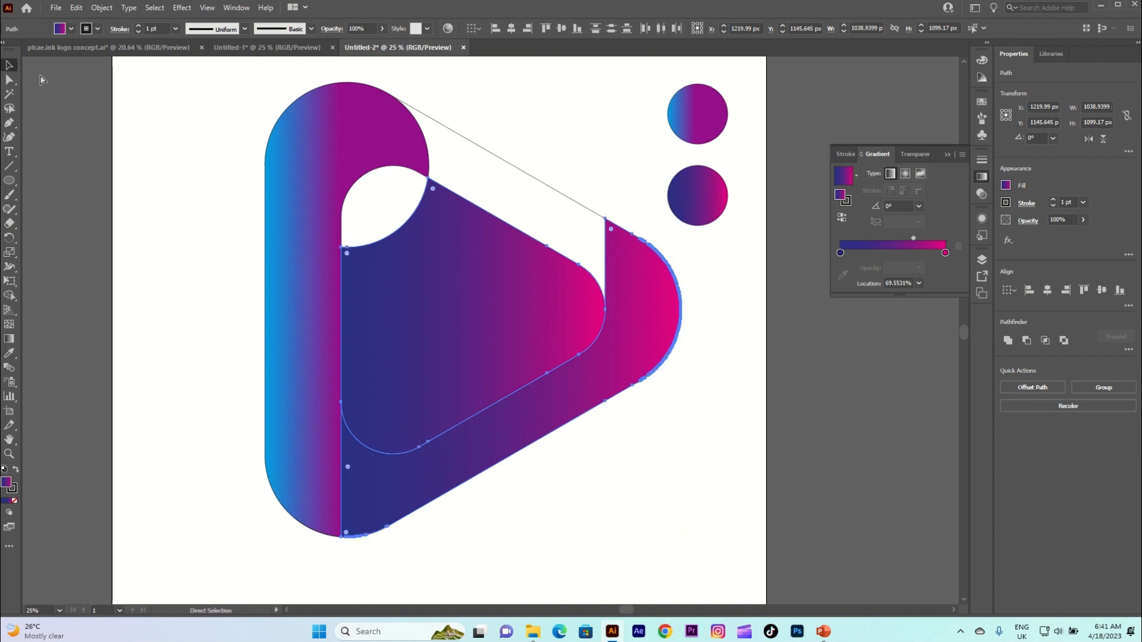
key(ctrl+z)
click(425, 488)
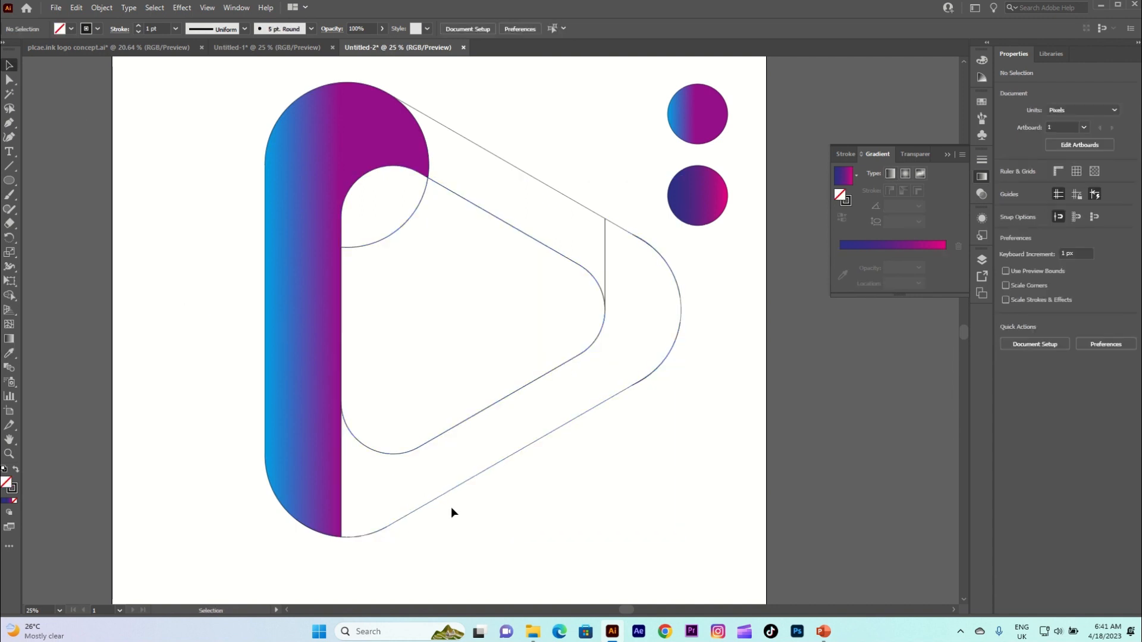
Step: Fill the logo's lower band with the blue-to-magenta gradient sampled from the lower circle, then deselect it
click(438, 480)
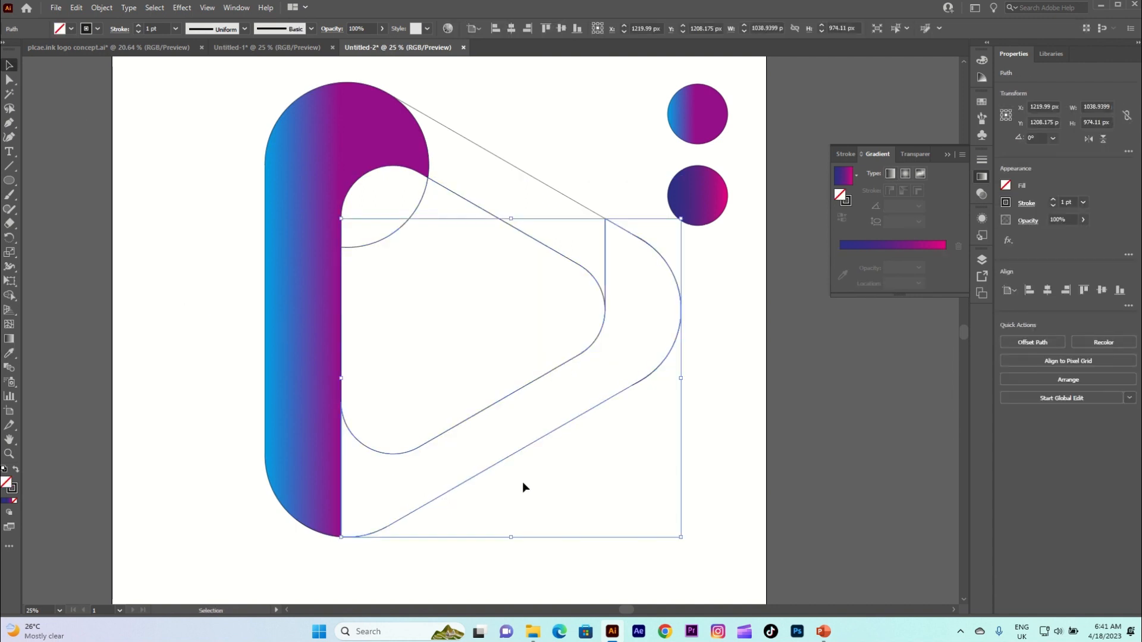
click(11, 353)
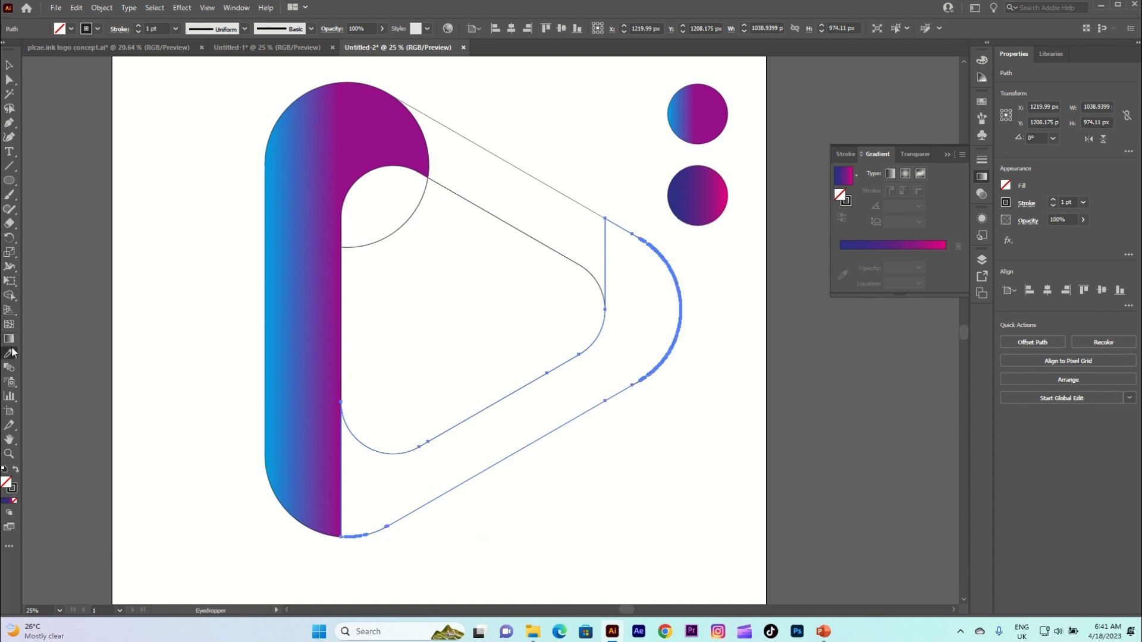
click(717, 190)
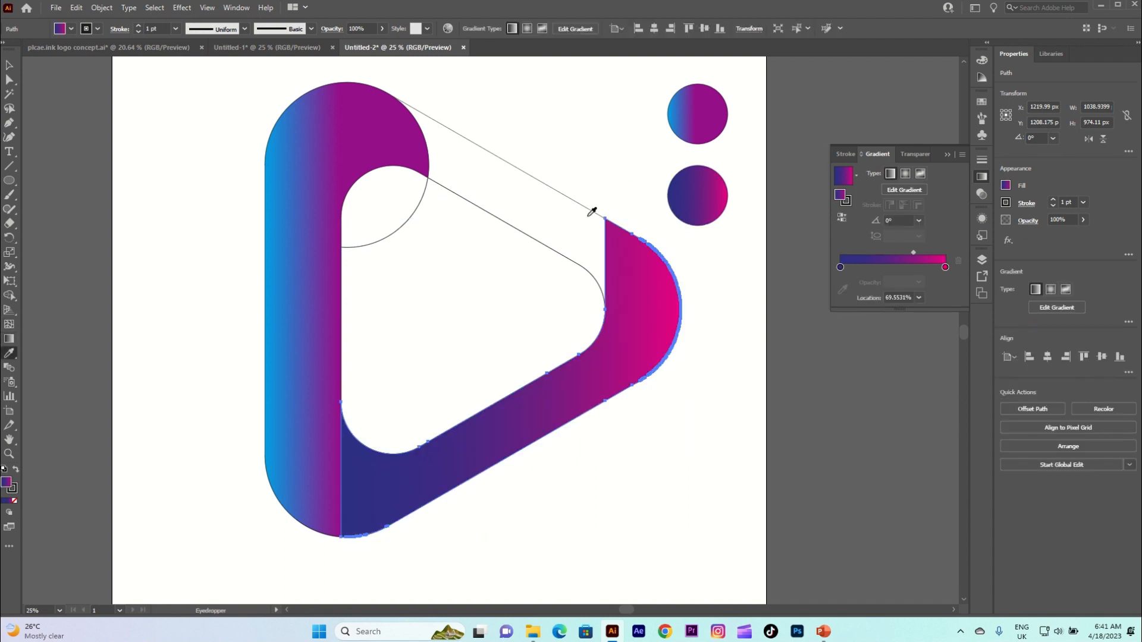
click(9, 65)
click(476, 165)
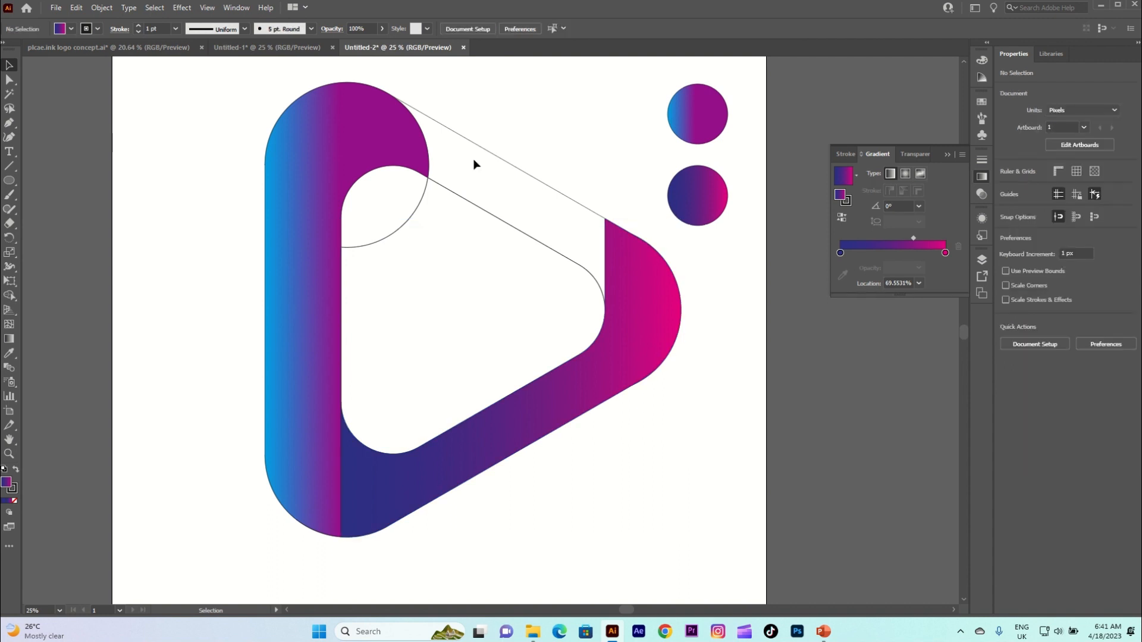
Step: Fill the logo's upper band with the gradient sampled from the upper circle and reverse the gradient direction
click(486, 151)
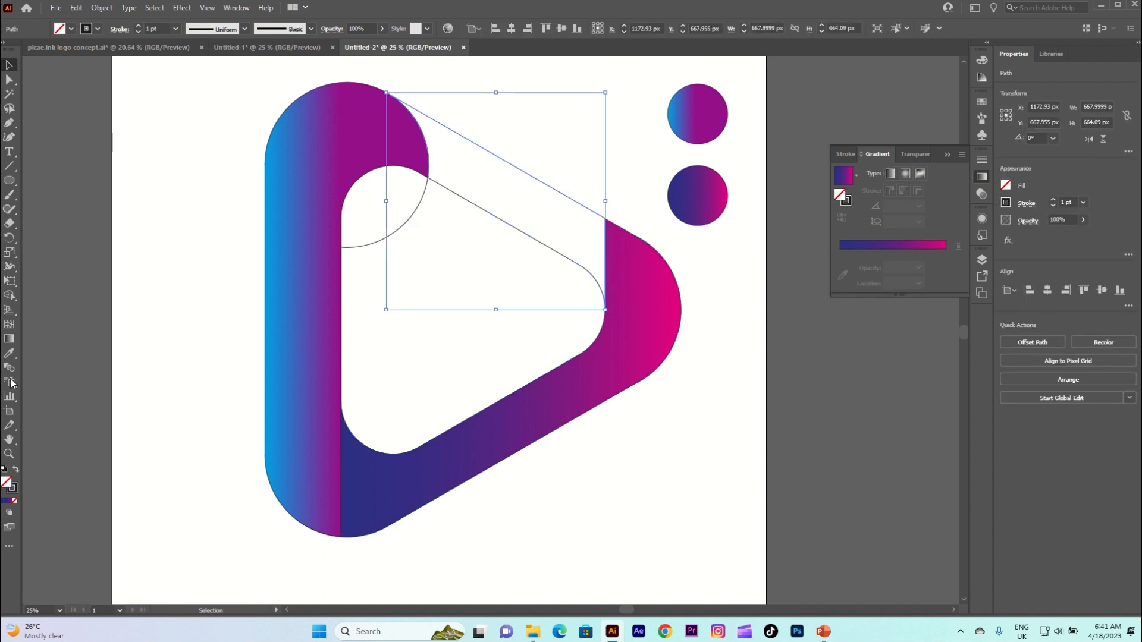
click(9, 353)
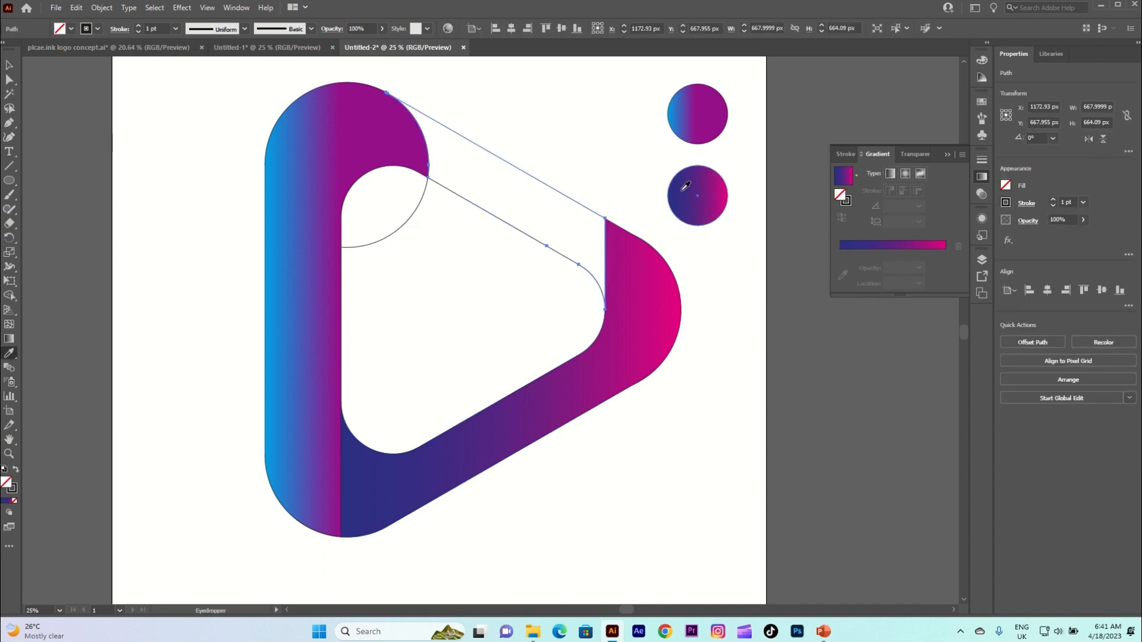
click(691, 116)
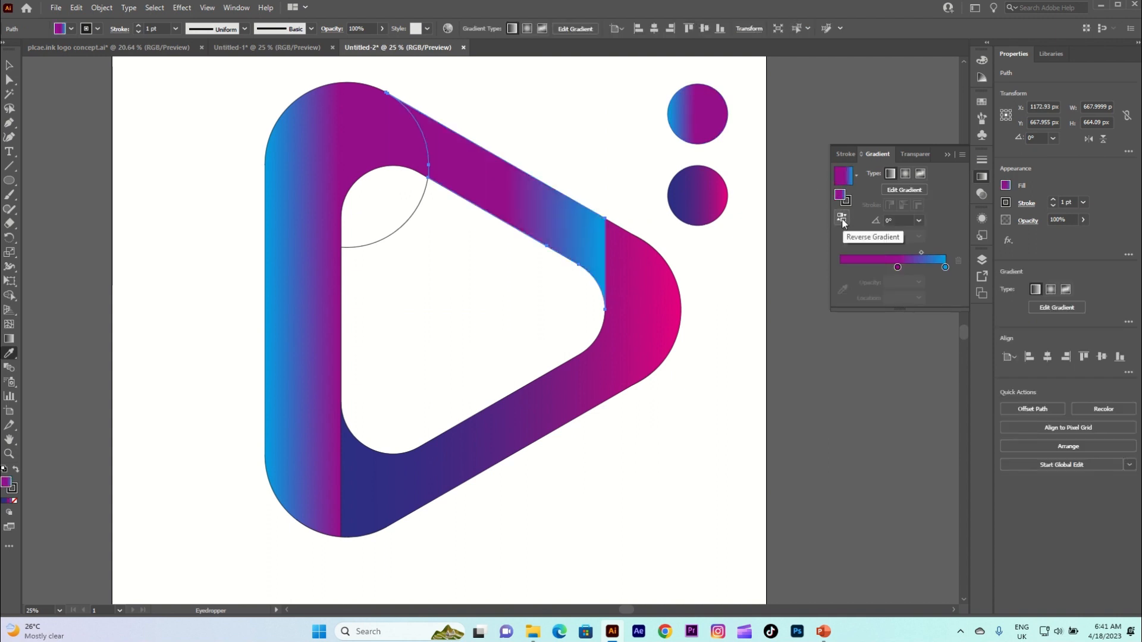
click(9, 64)
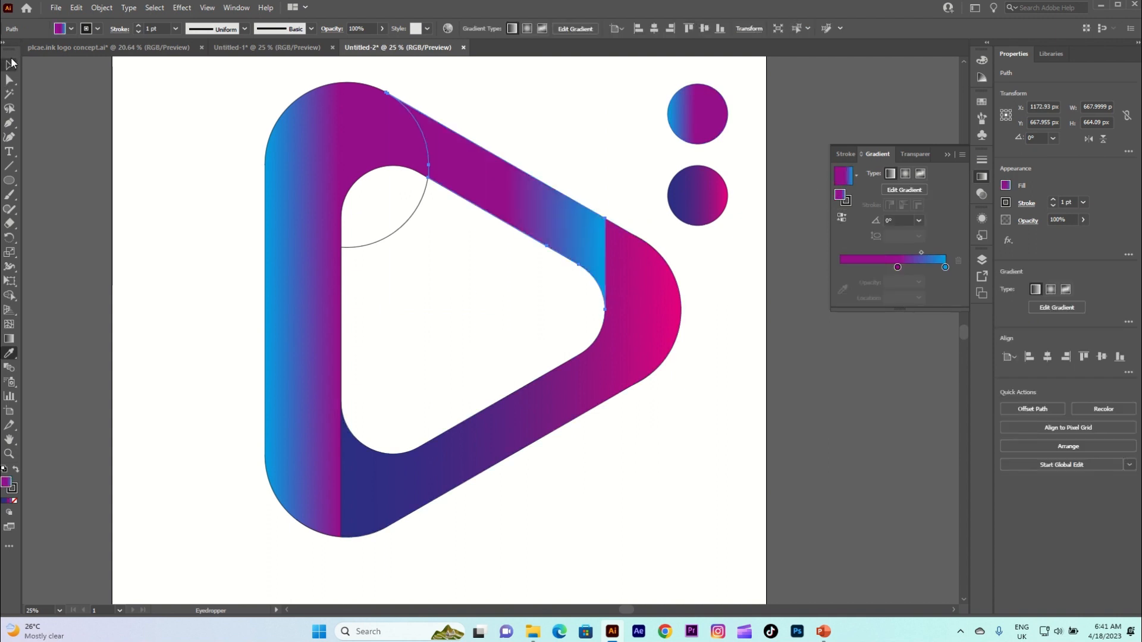
Step: Try to move the inner triangle outline off the logo's opening, then undo the move
click(390, 274)
drag(369, 231, 380, 249)
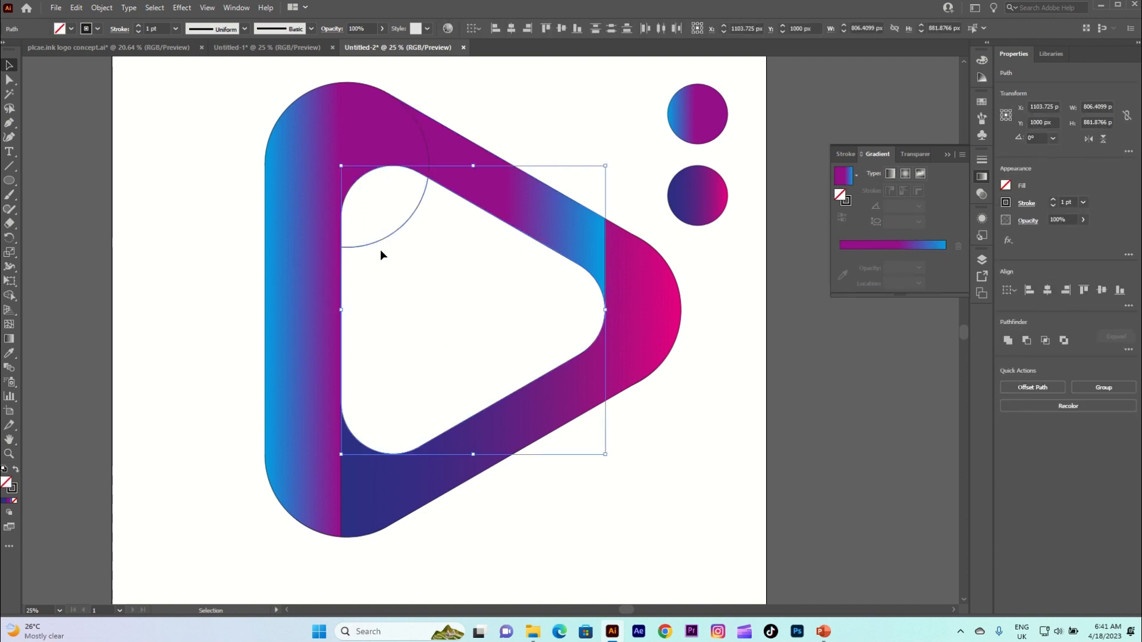
click(394, 240)
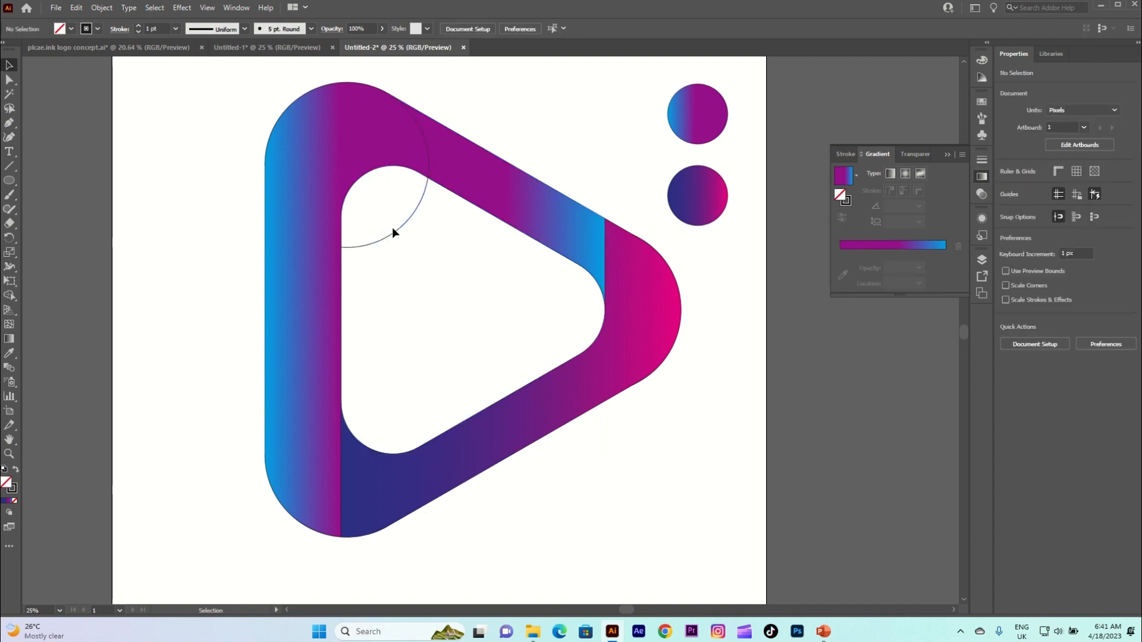
click(396, 232)
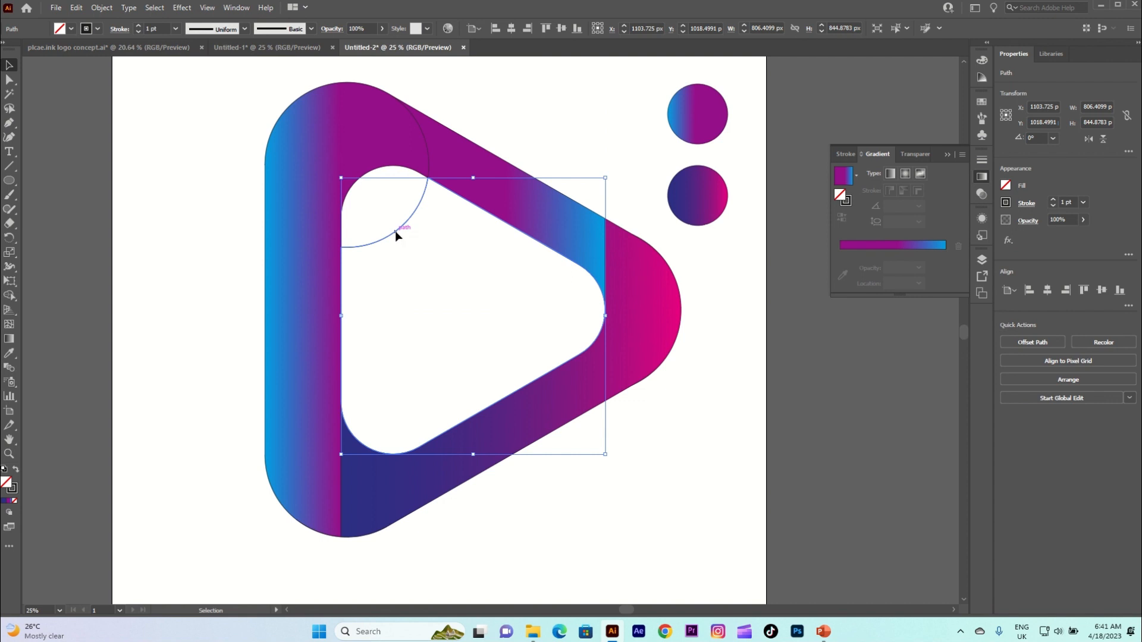
drag(395, 231, 408, 245)
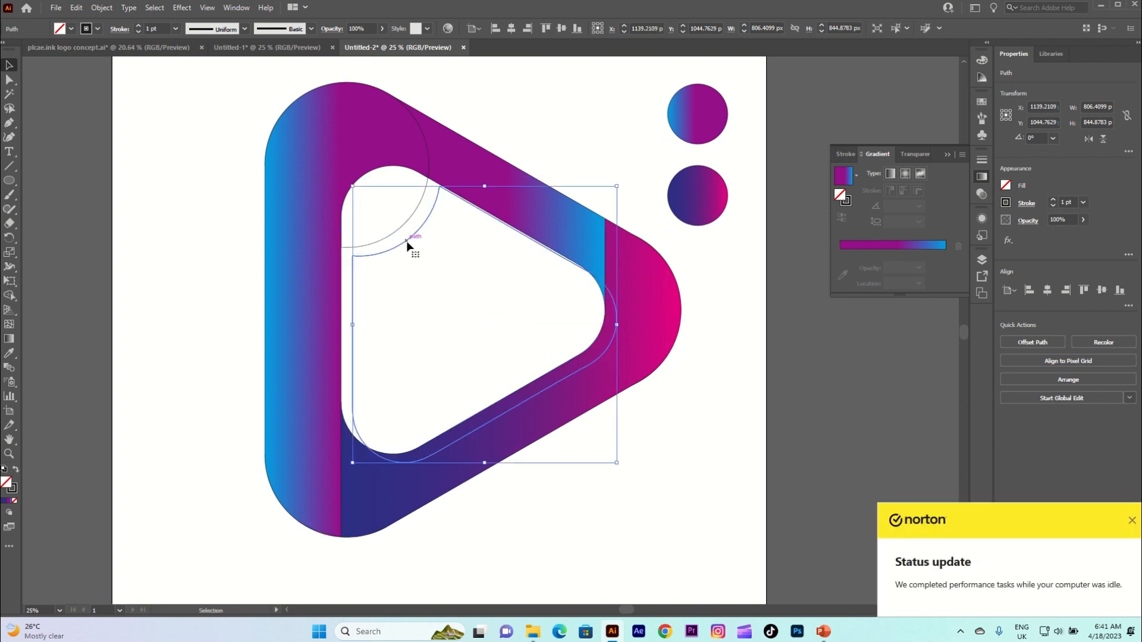
key(ctrl+z)
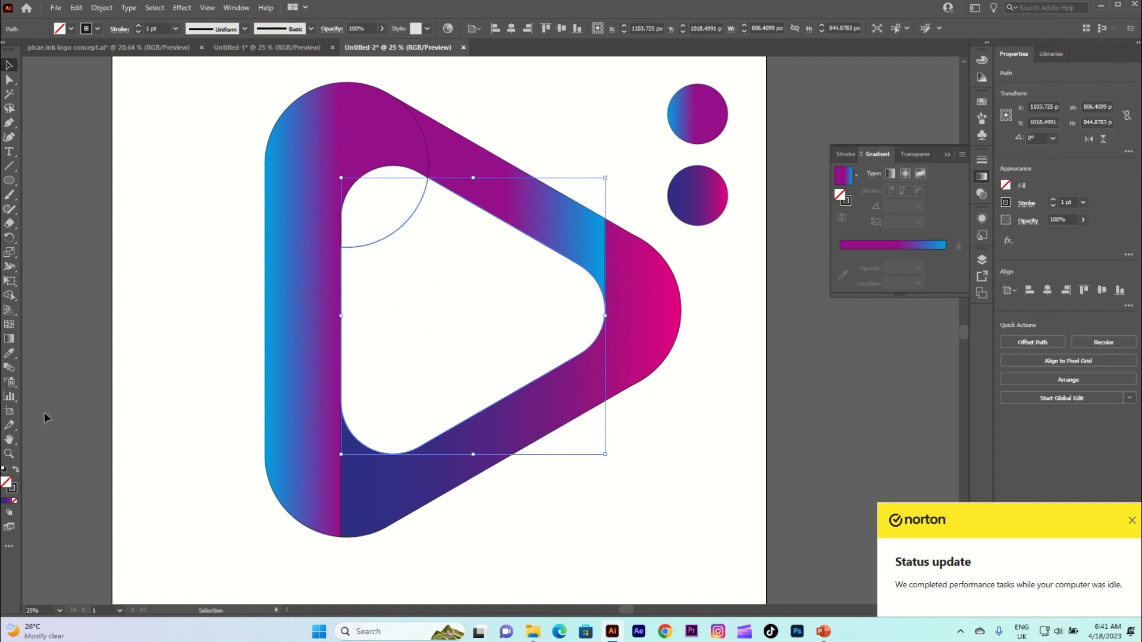
Step: Try to fill the inner triangle with the gradient sampled from the upper circle, then remove that fill
click(9, 353)
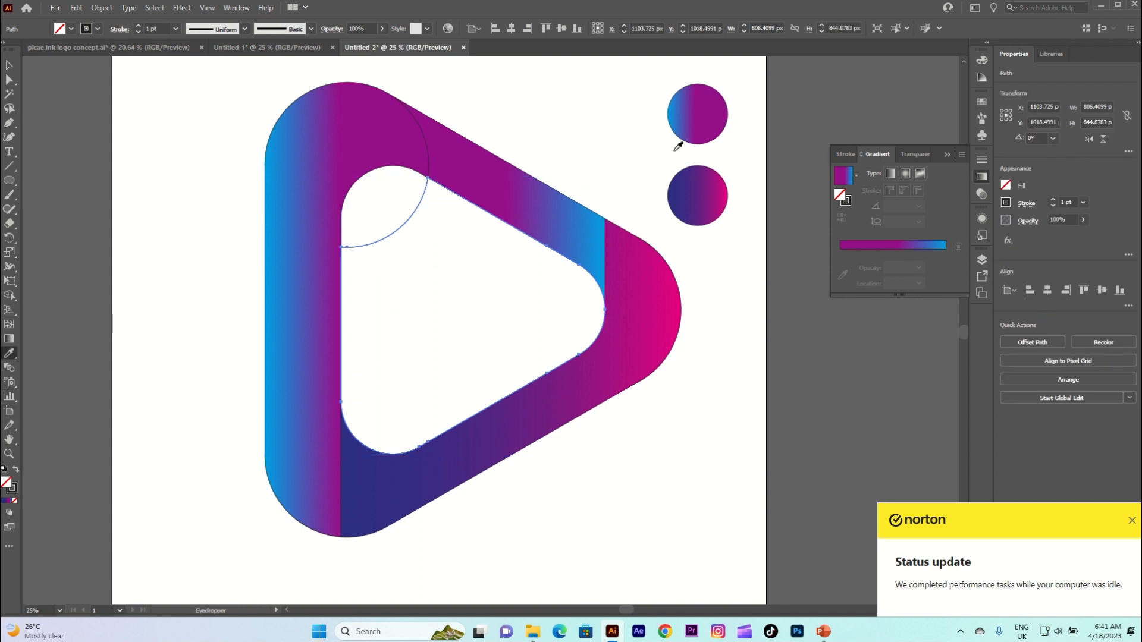
click(690, 116)
click(9, 64)
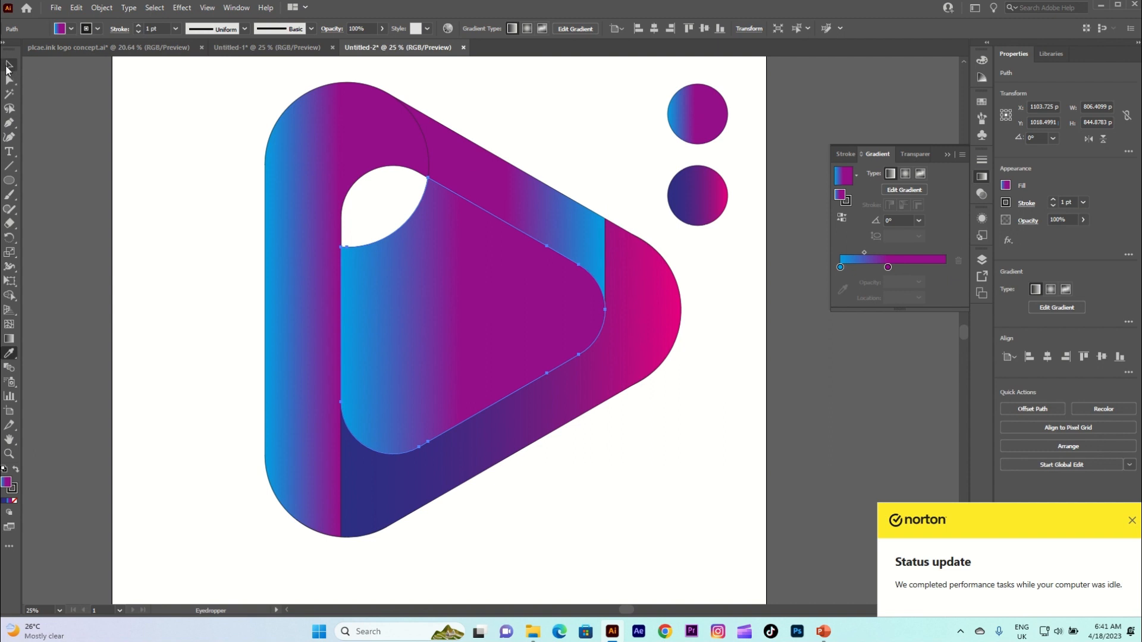
key(slash)
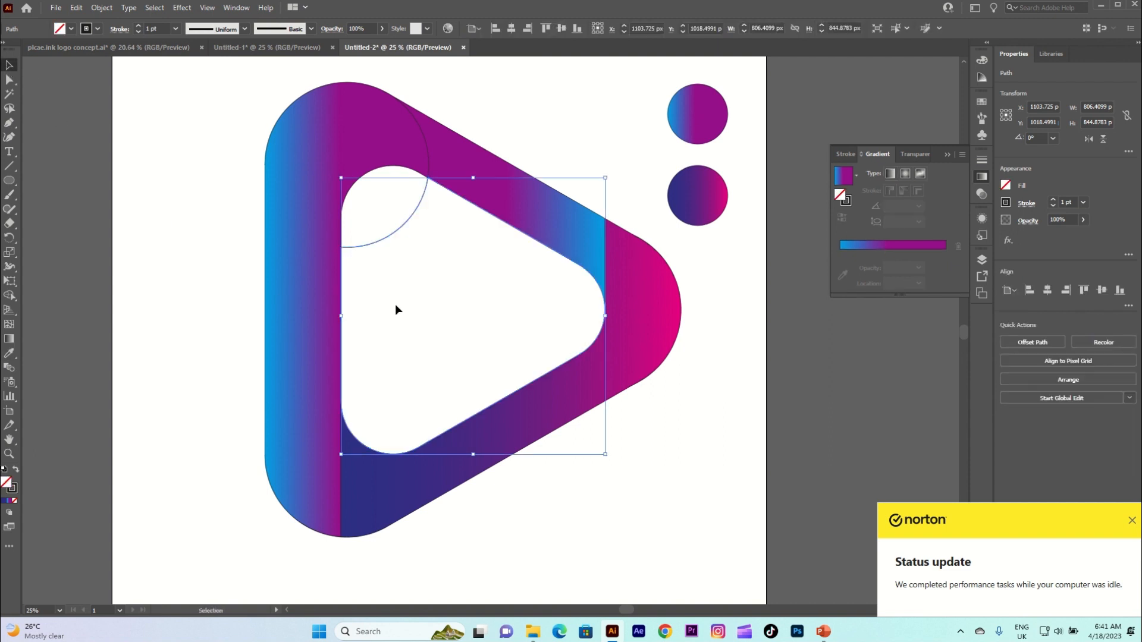
Step: Select the whole logo, apply Shape Builder to its inner triangular region, and deselect everything
drag(212, 170, 626, 476)
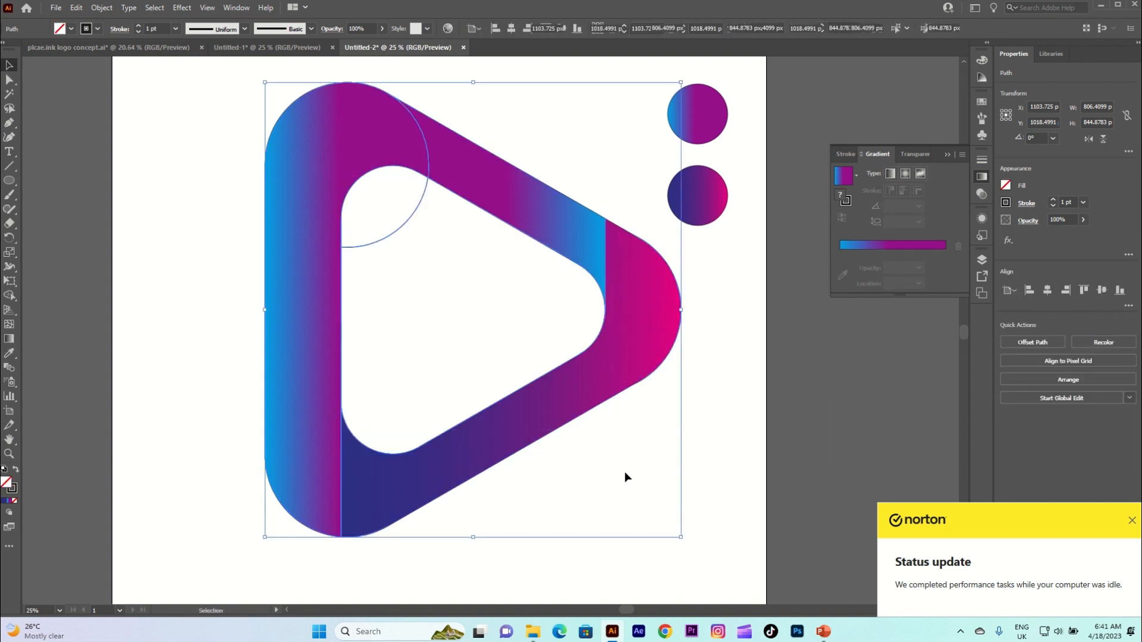
click(10, 296)
click(480, 325)
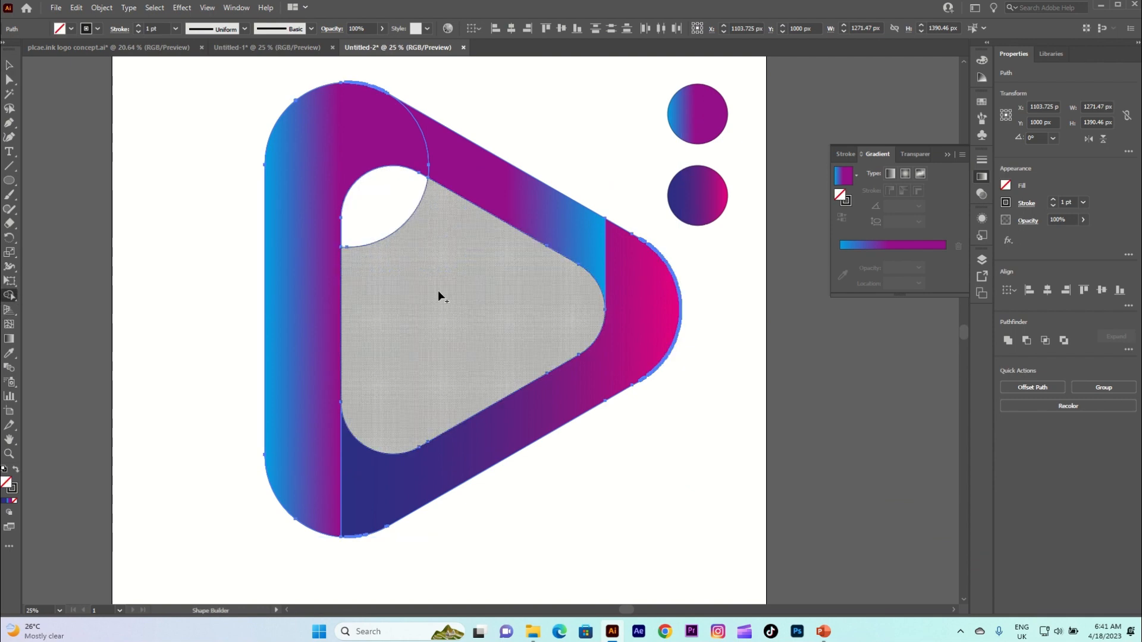
click(10, 65)
click(99, 158)
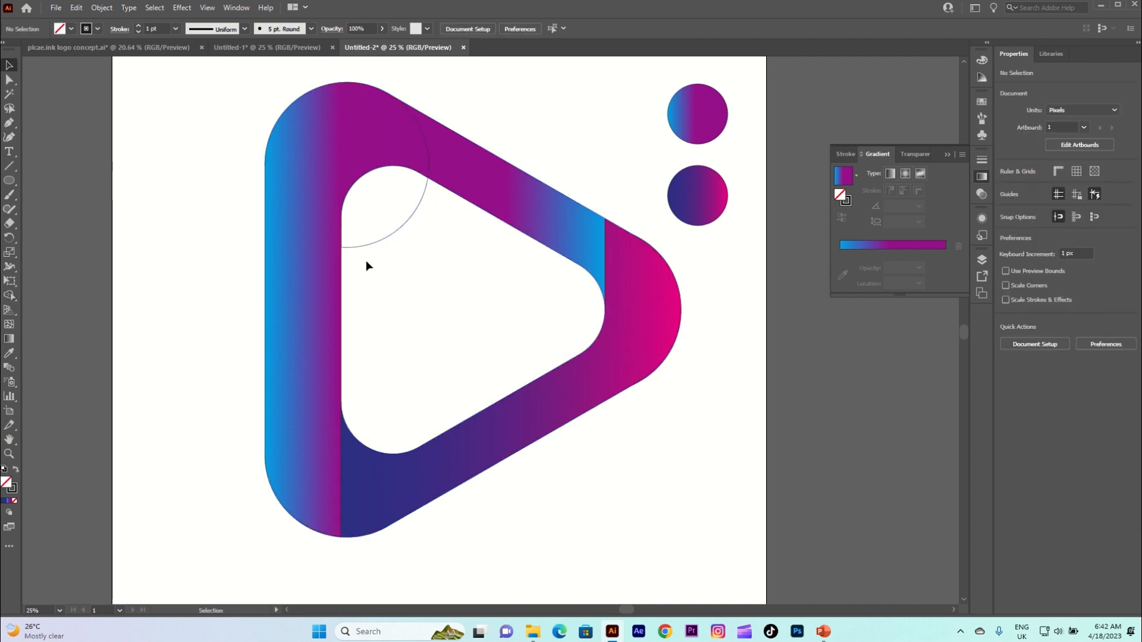
Step: Fill the lens-shaped piece inside the opening with the lower circle's gradient, after trying the upper circle's gradient in both directions
click(395, 234)
click(14, 354)
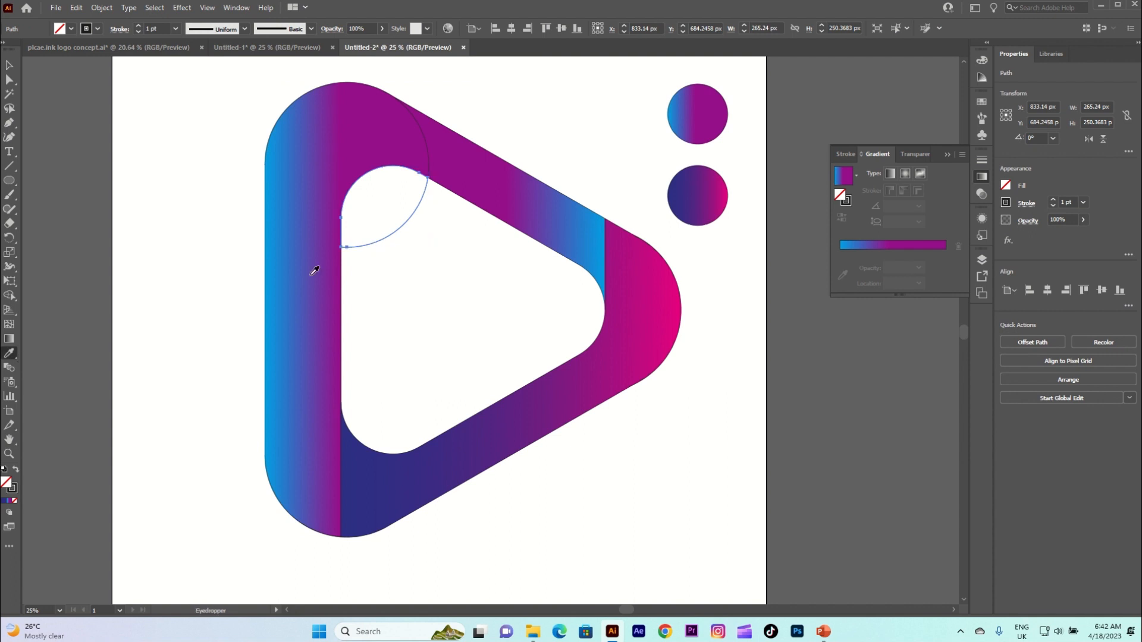
click(691, 196)
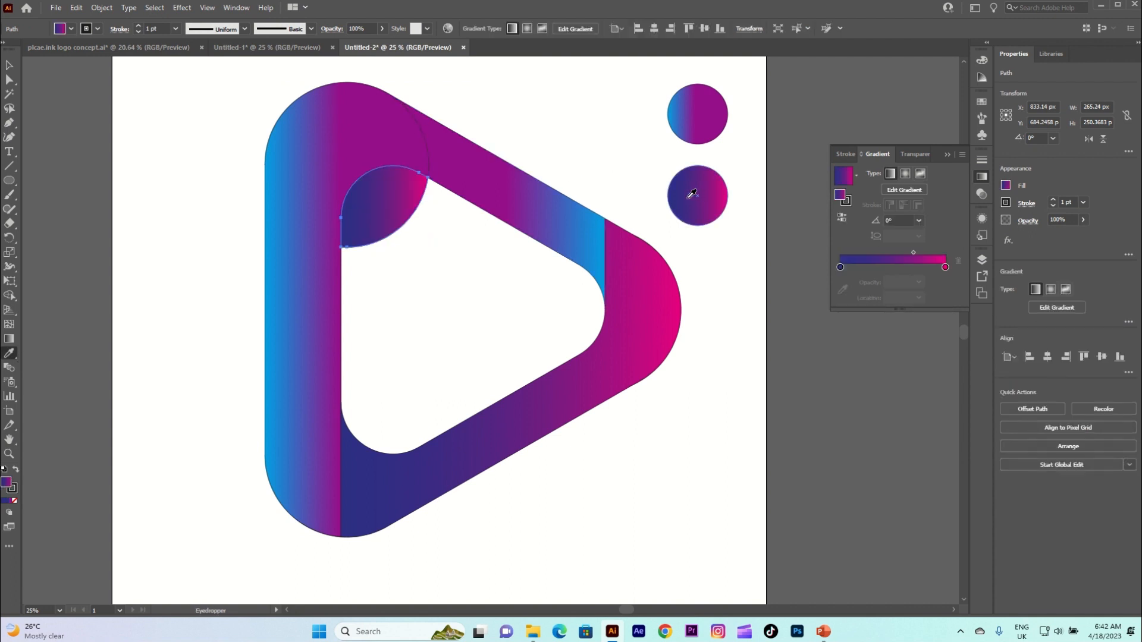
click(706, 114)
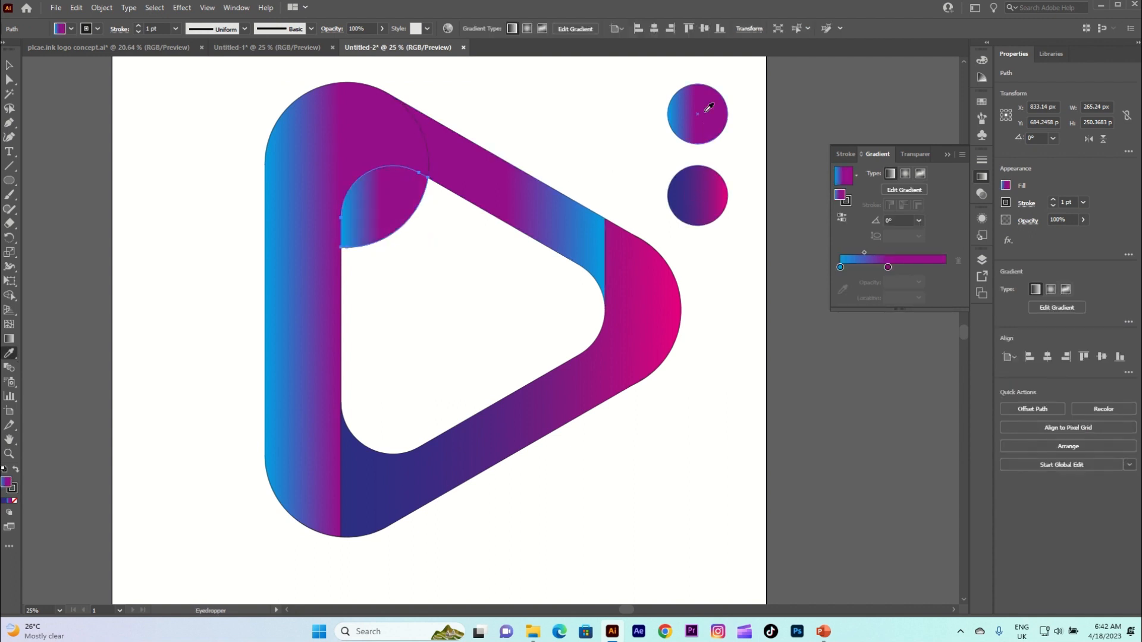
click(842, 219)
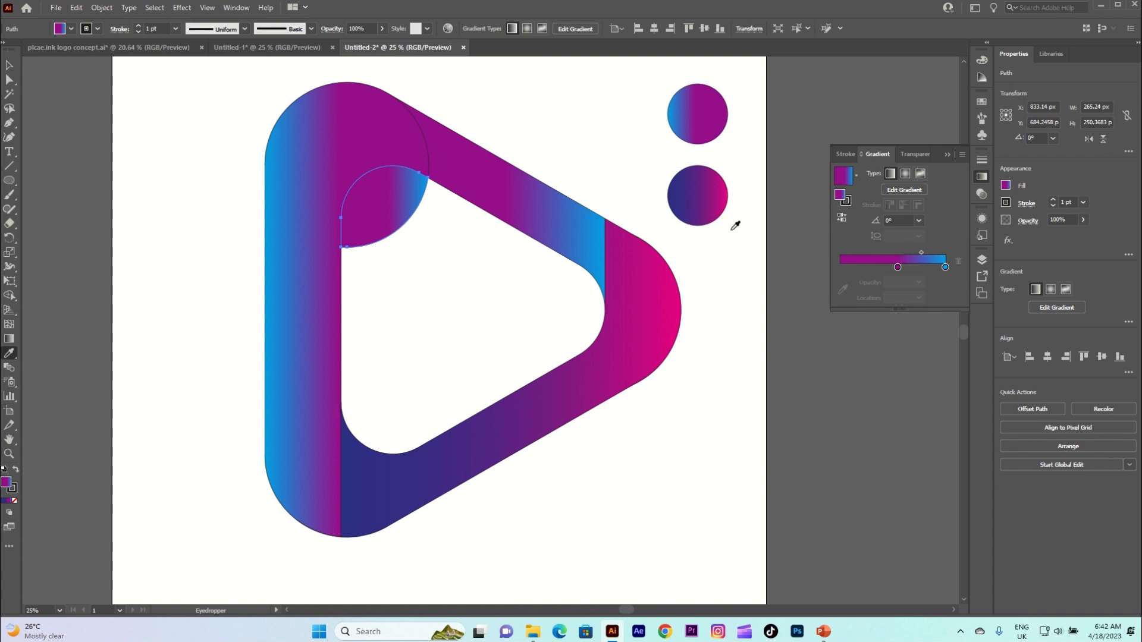
click(706, 200)
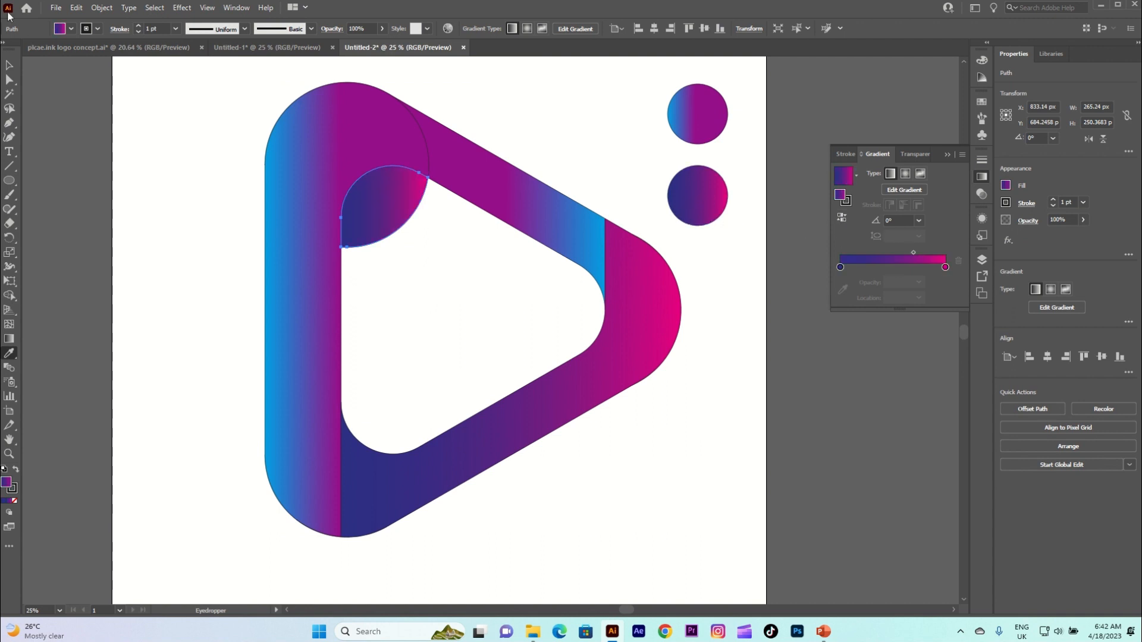
click(8, 66)
click(148, 183)
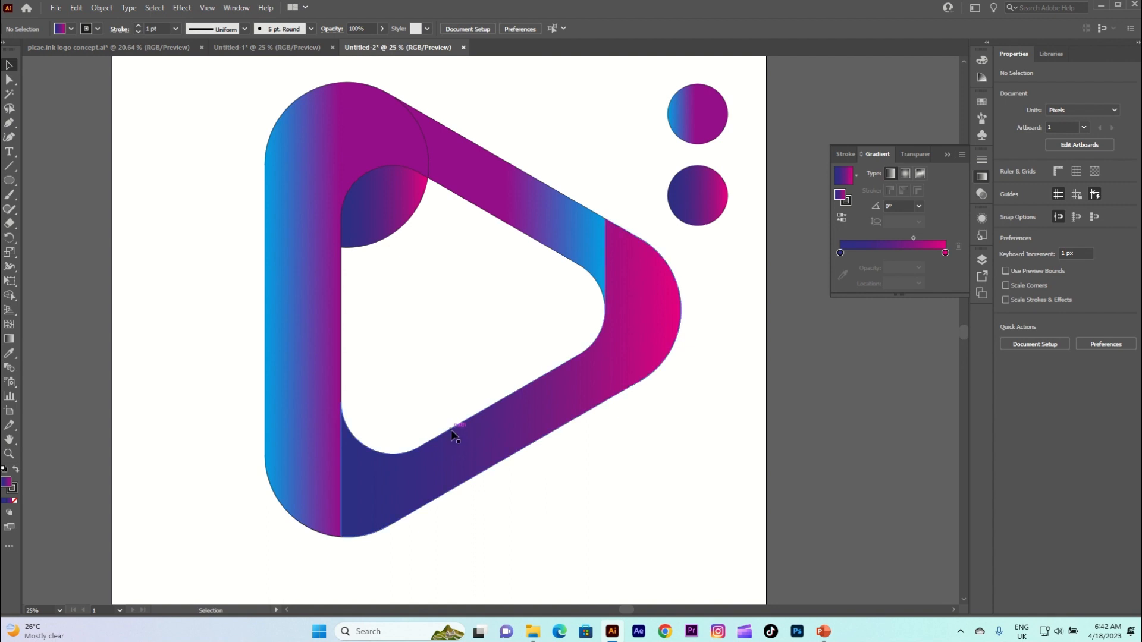
Step: Delete the lens-shaped piece inside the opening and set the stroke of all remaining logo segments to 0 pt
drag(390, 188, 426, 241)
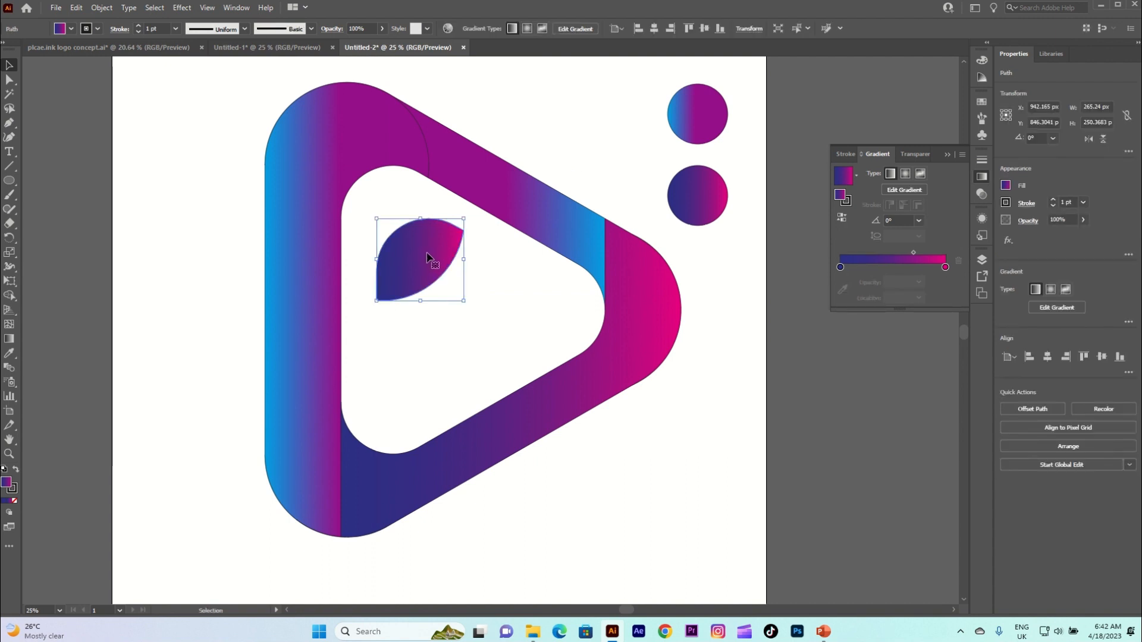
key(Delete)
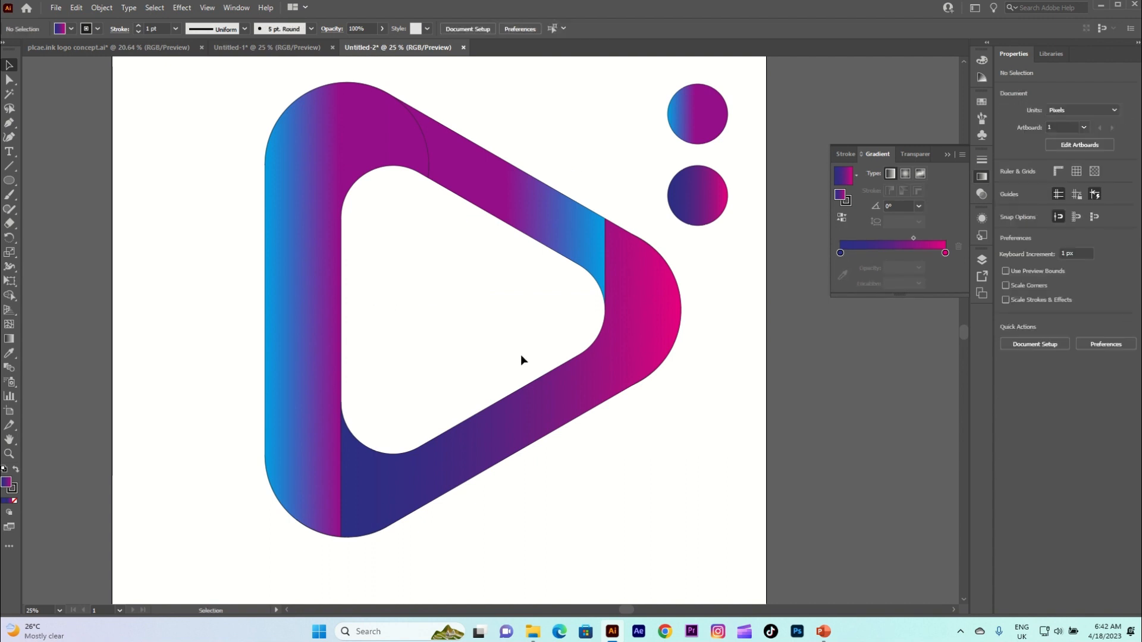
drag(256, 141, 622, 485)
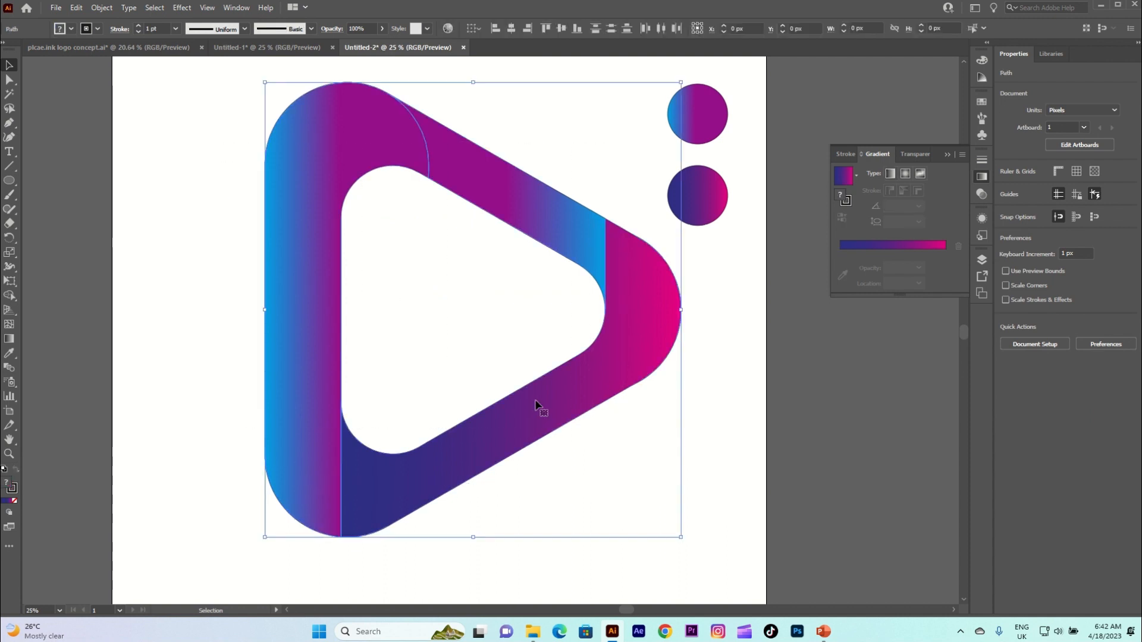
click(137, 32)
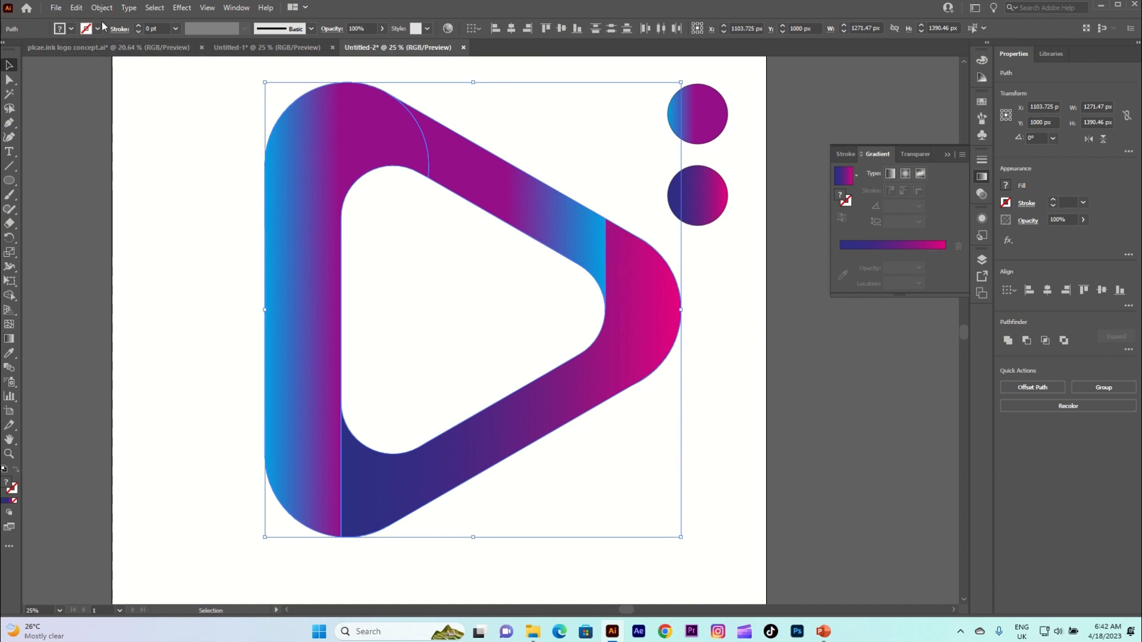
Step: Copy the selected logo segments and paste the duplicate in place
click(77, 7)
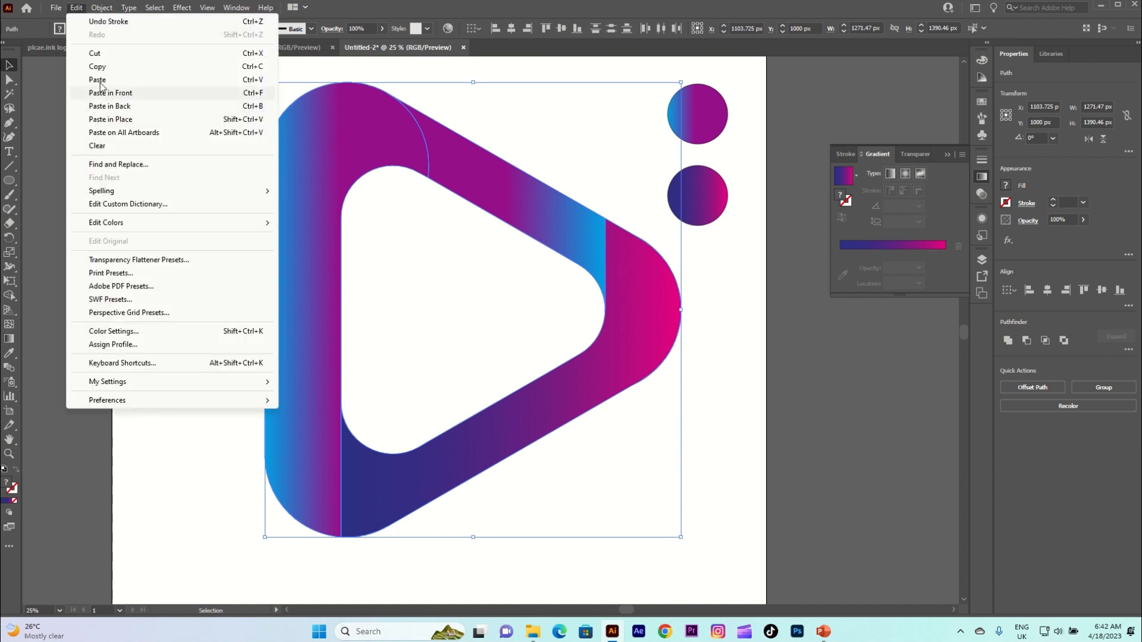
click(98, 67)
click(76, 8)
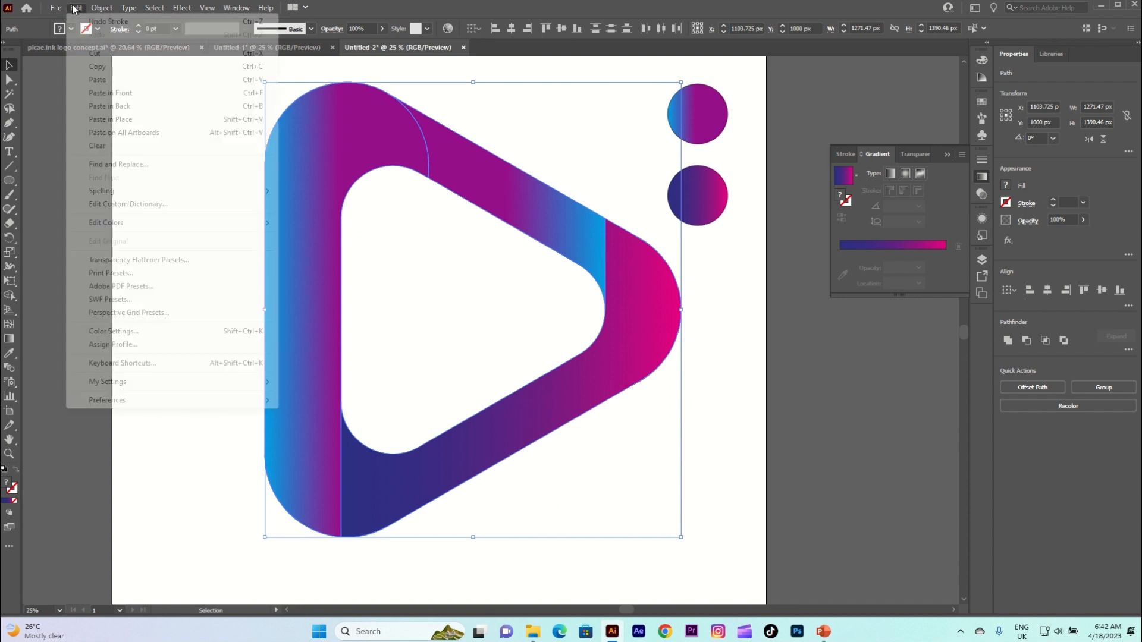
click(117, 119)
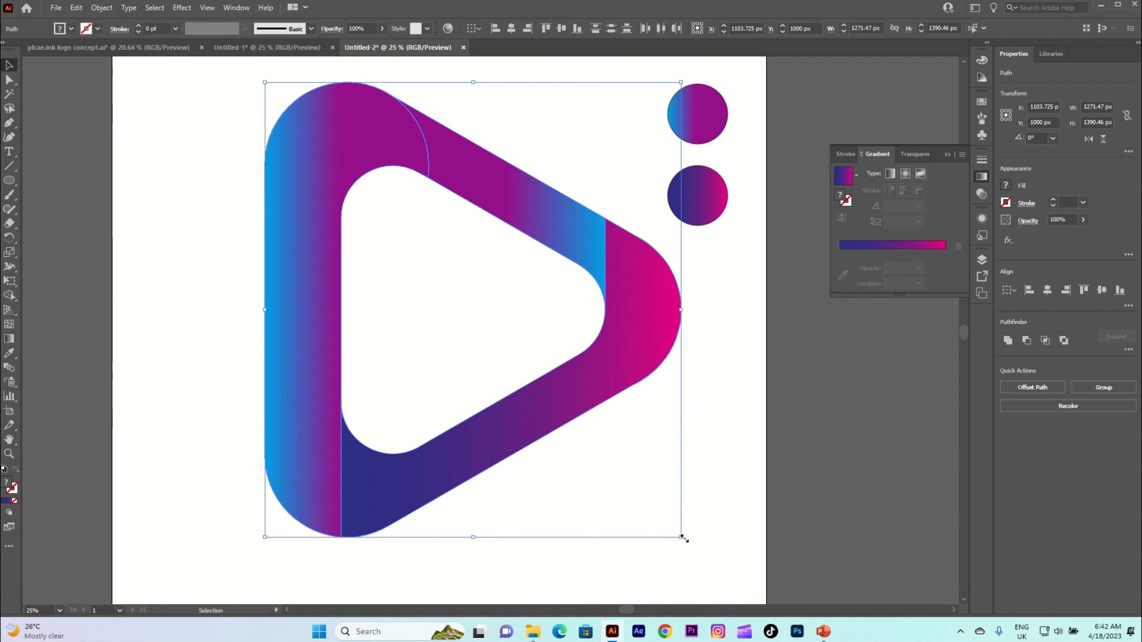
Step: Scale the duplicate logo proportionally about its centre to about 514 × 563 px inside the larger triangle and deselect it
drag(683, 541, 559, 447)
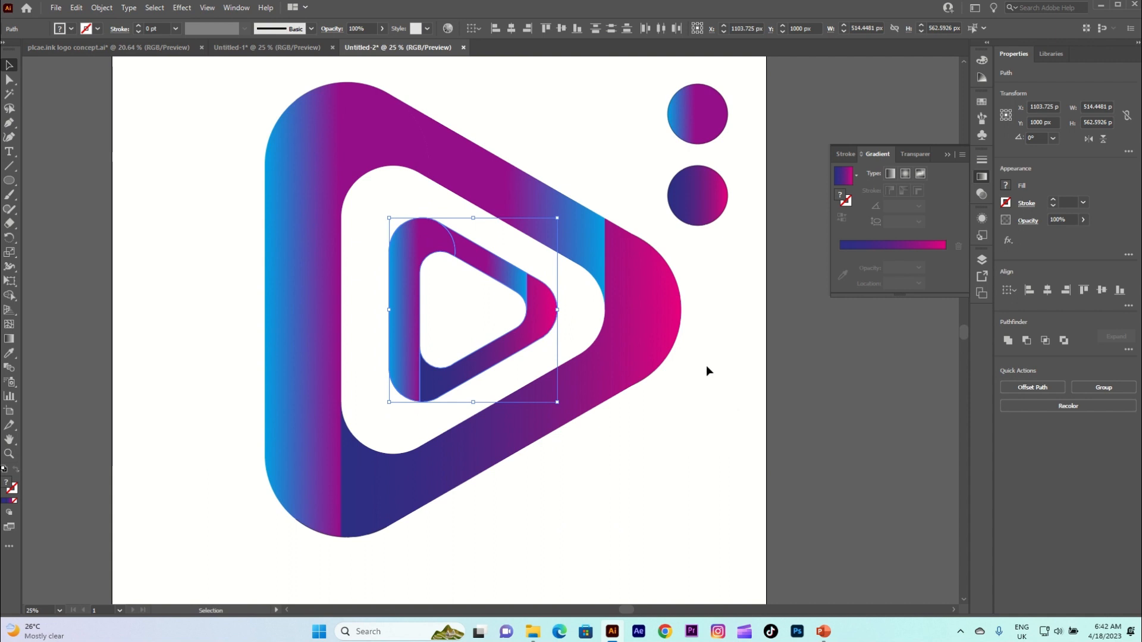
click(560, 538)
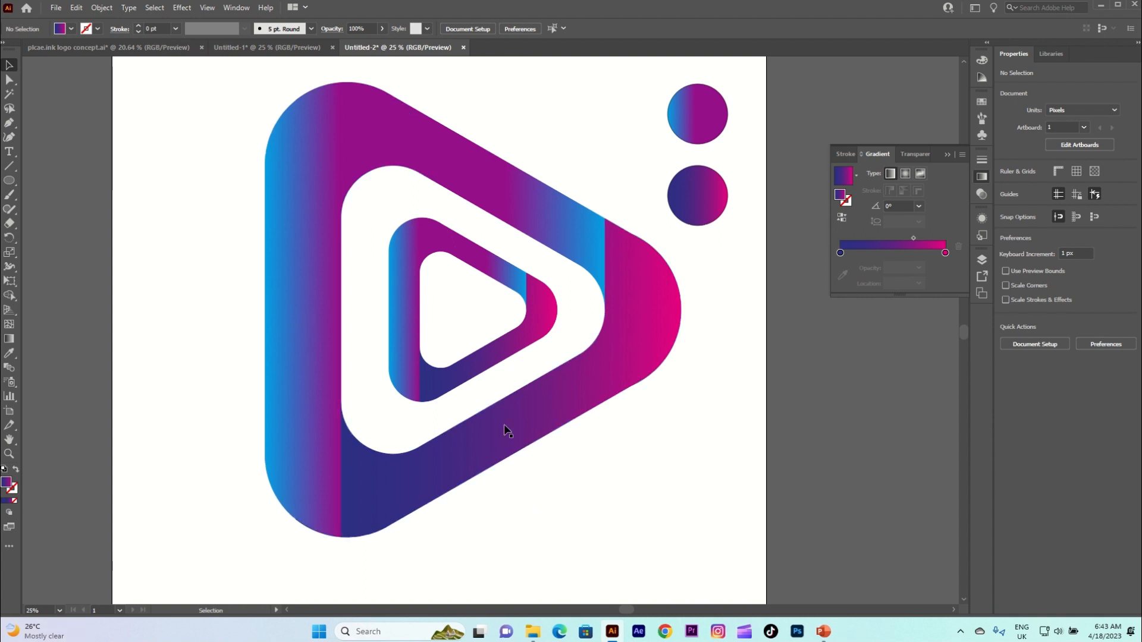
scroll(440, 326, down, 1)
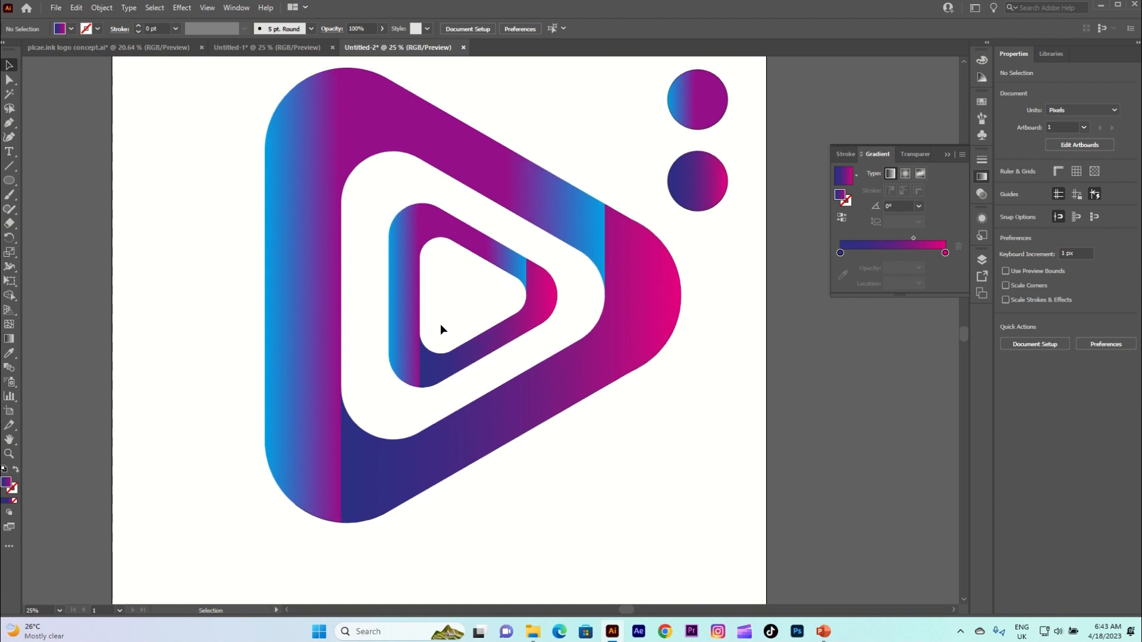
drag(315, 216, 229, 215)
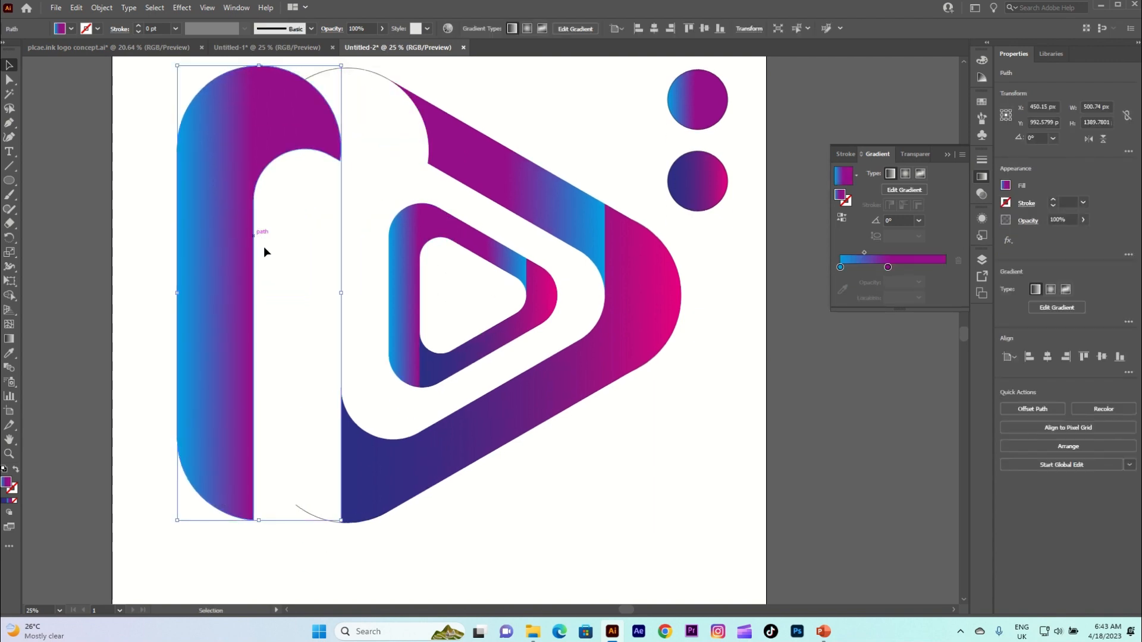
click(298, 507)
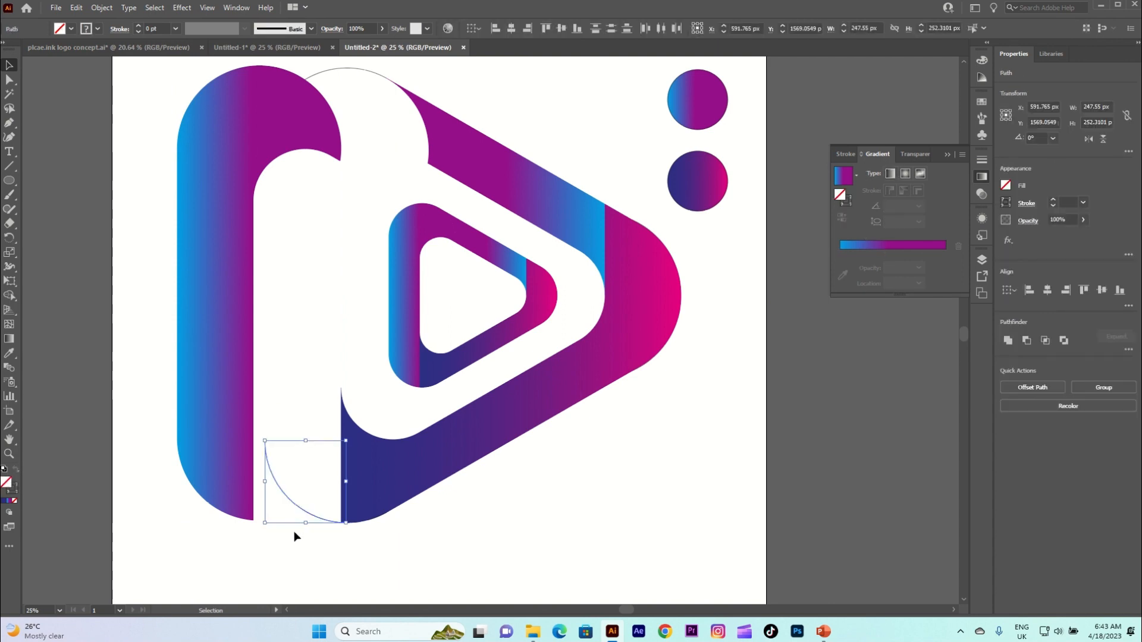
mouse_move(309, 519)
mouse_down()
mouse_move(301, 535)
mouse_move(311, 541)
mouse_up()
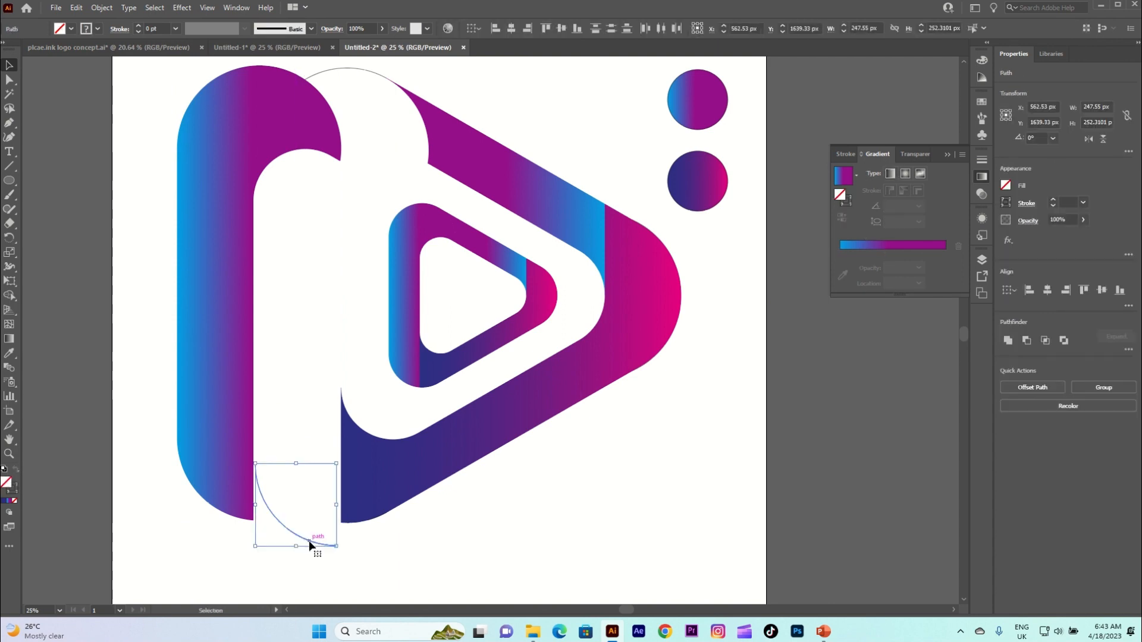
key(a)
key(ctrl+z)
key(ctrl+z)
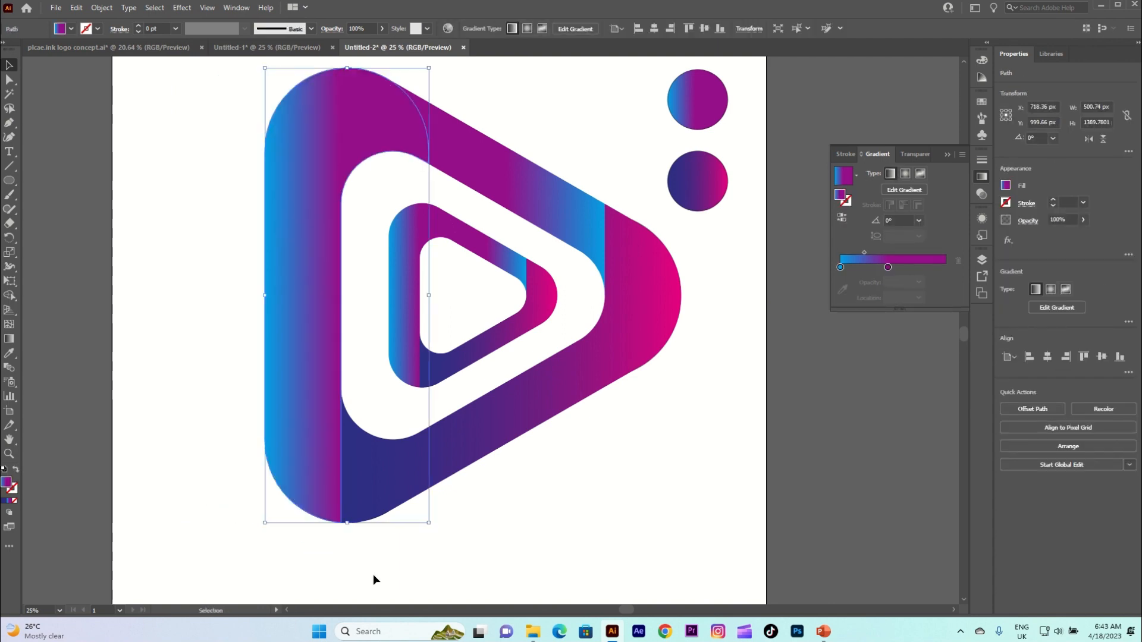
click(551, 542)
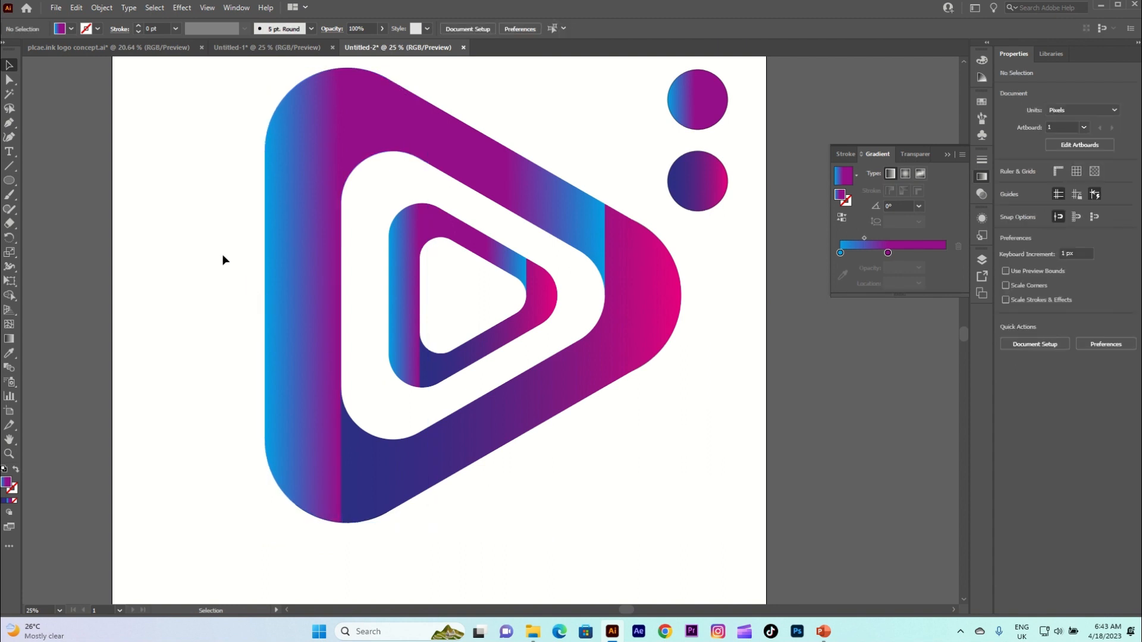
Step: Move all the gradient-filled logo segments together off the artboard's left side, clear of the leftover arc outlines, and deselect them
drag(224, 255, 638, 320)
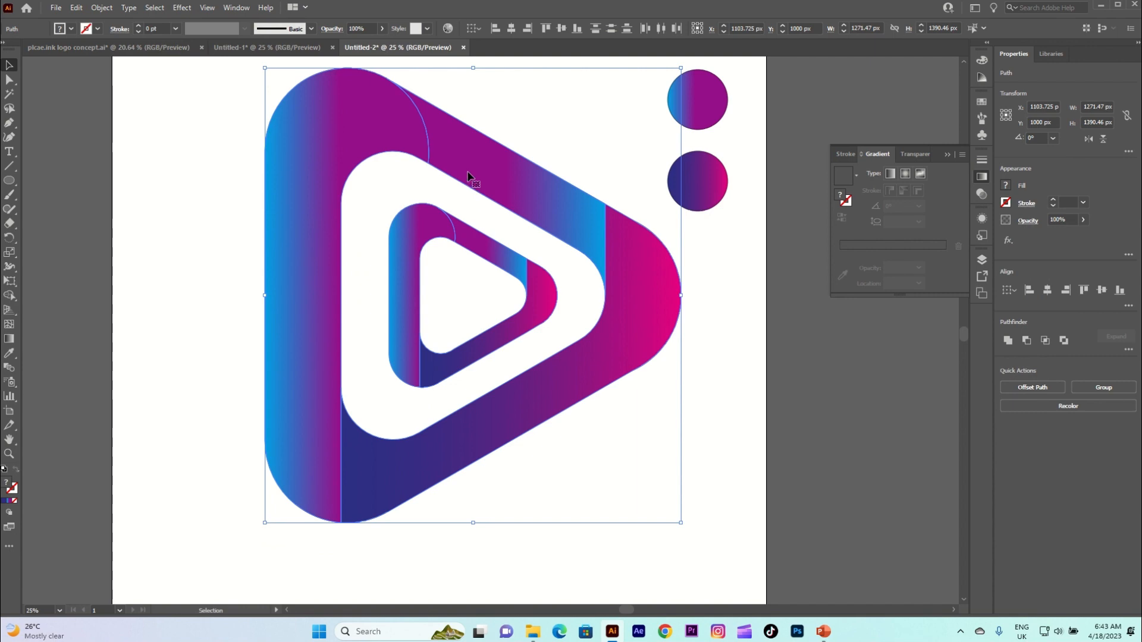
drag(468, 177, 45, 314)
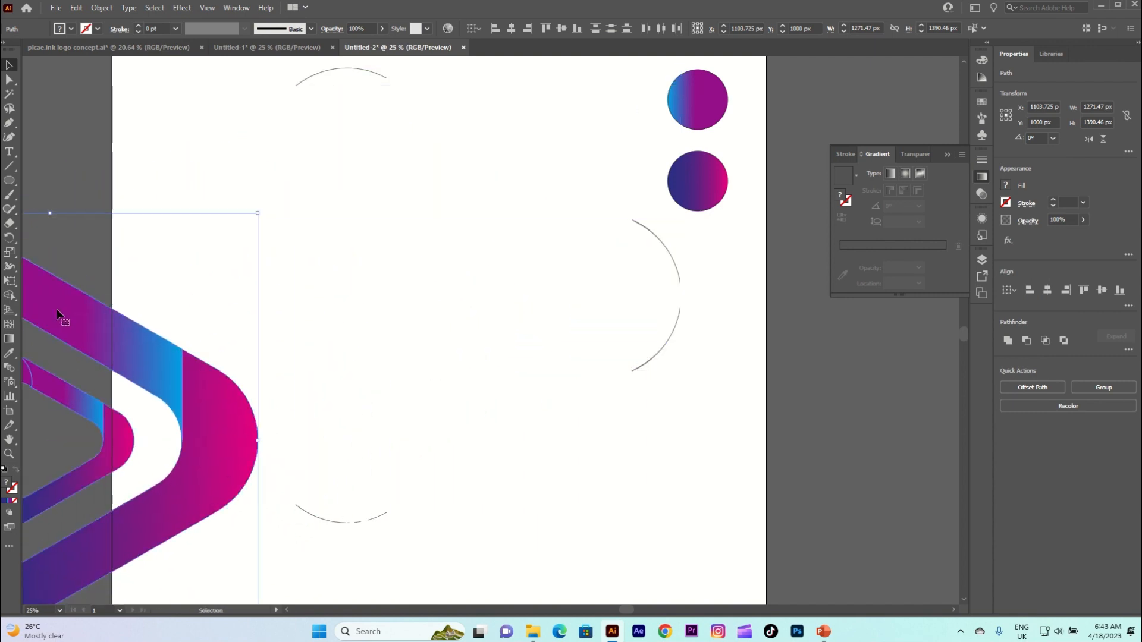
click(290, 110)
click(258, 77)
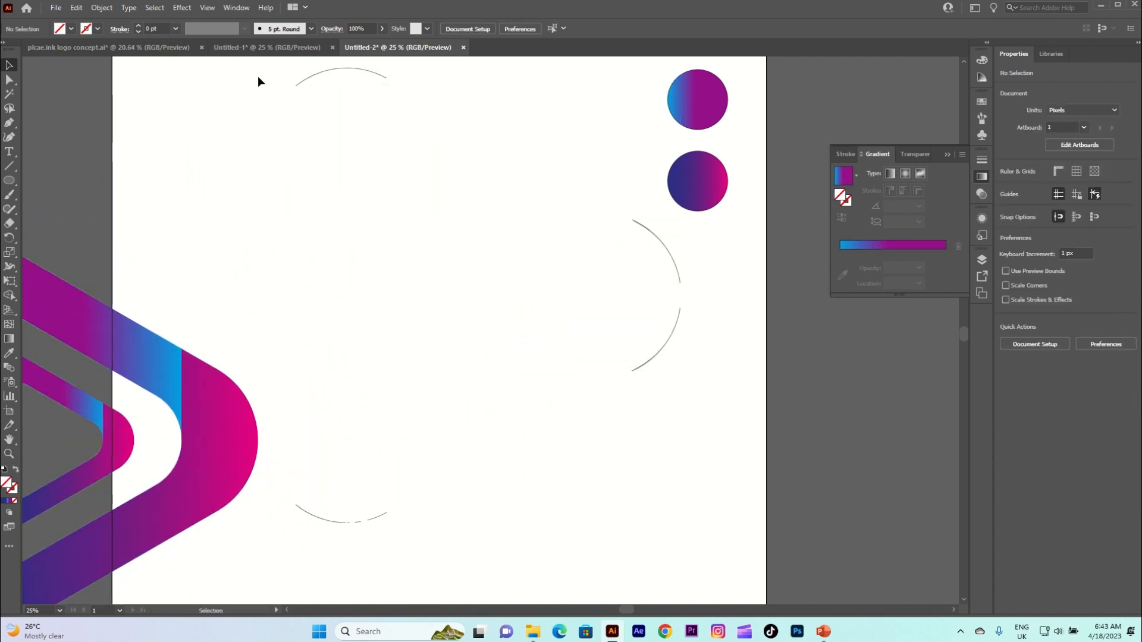
Step: Delete the leftover arc outlines that remain on the artboard where the logo was
drag(275, 78, 657, 551)
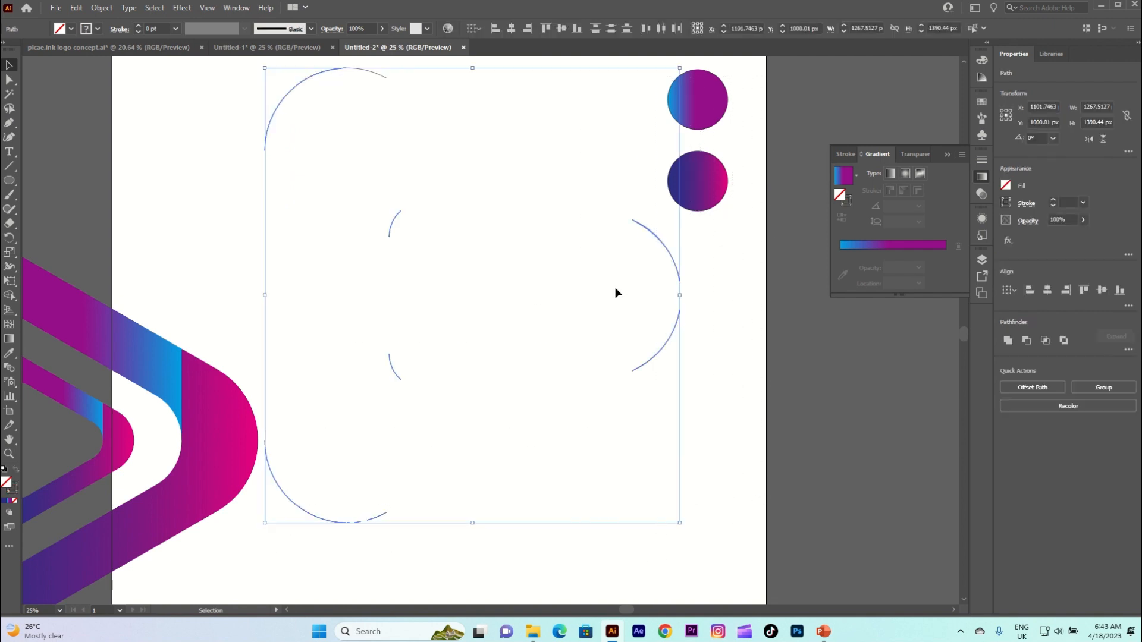
key(Delete)
drag(361, 143, 375, 64)
key(Delete)
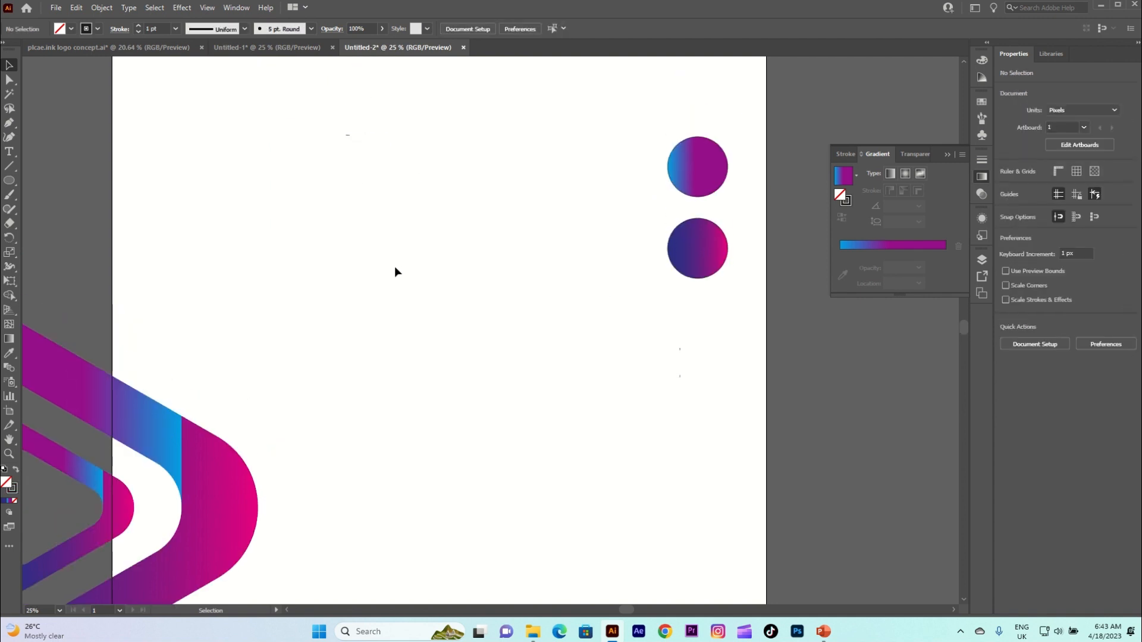
Step: Move the complete logo back onto the artboard, roughly centred beside the two gradient circles, and deselect it
scroll(369, 246, down, 3)
drag(154, 252, 358, 438)
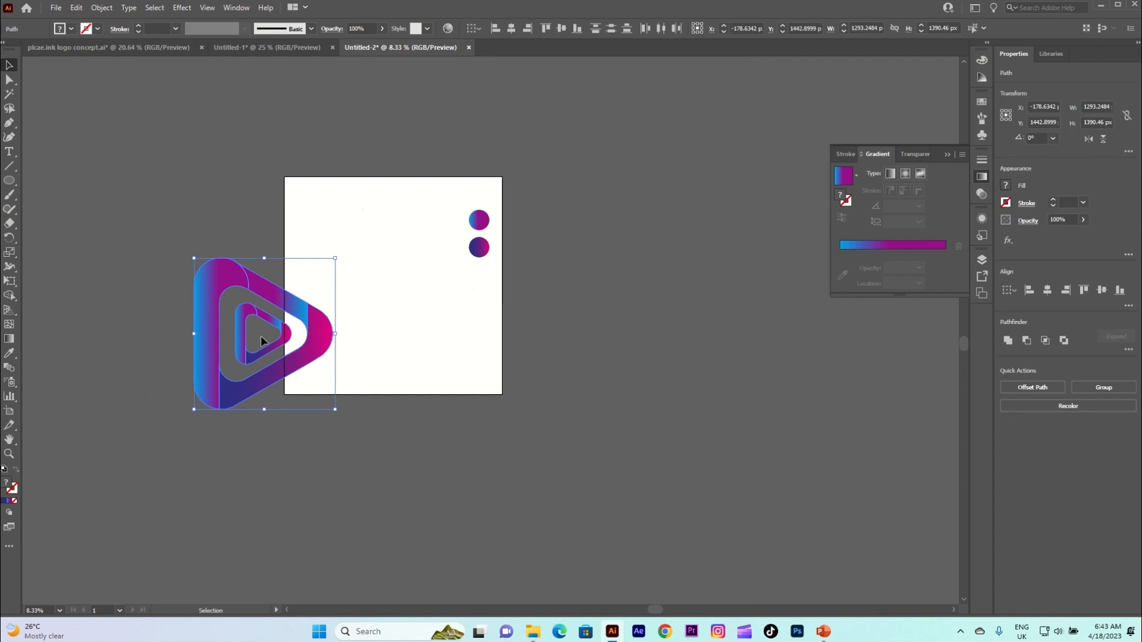
drag(241, 339, 375, 298)
click(206, 531)
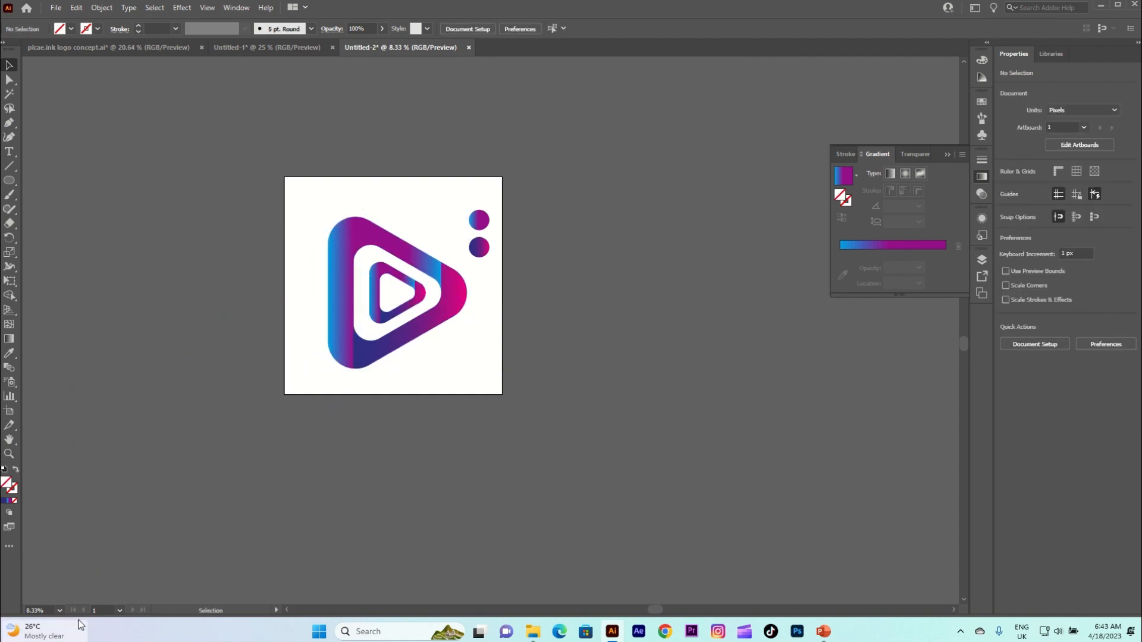
click(56, 612)
click(71, 595)
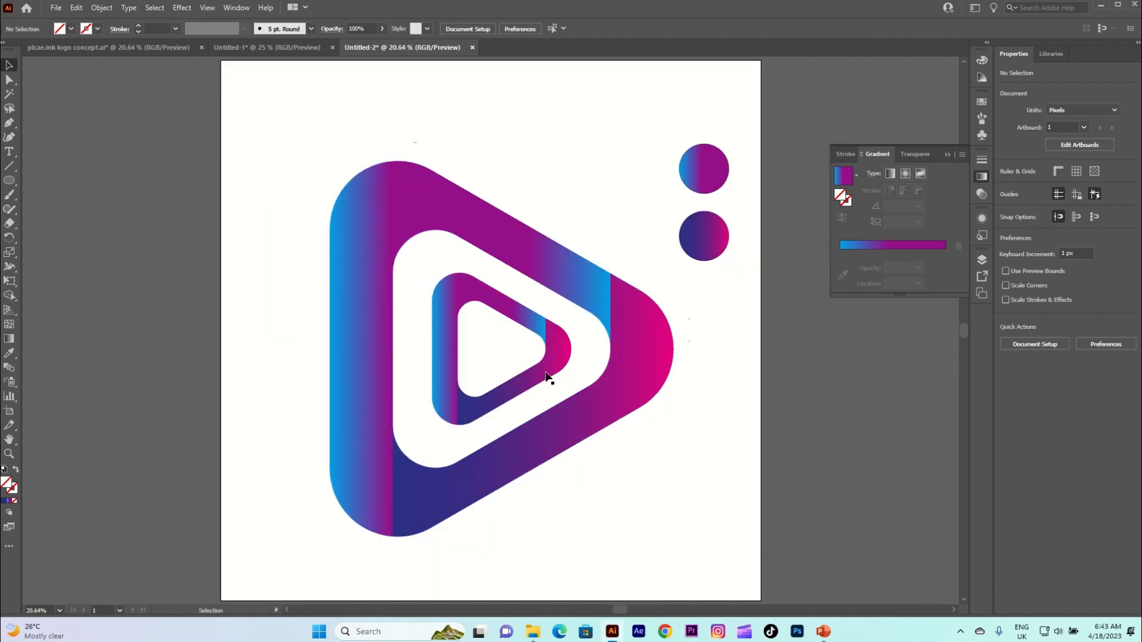
Step: Reverse the gradient of the large triangle's upper-right segment so that blue starts beside the left segment
click(512, 244)
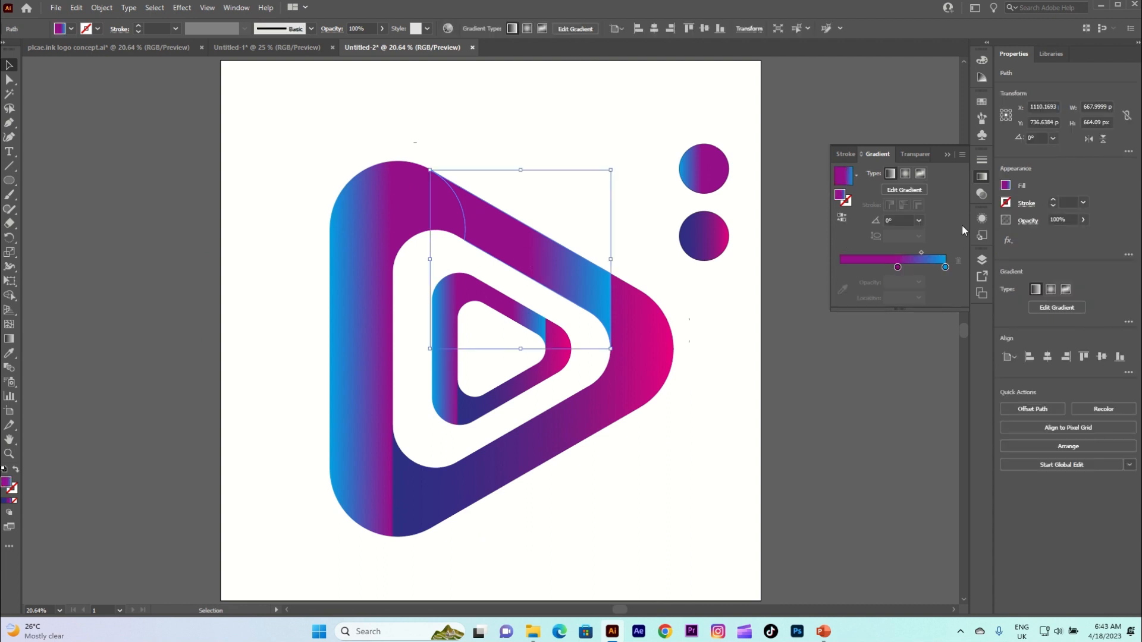
click(842, 218)
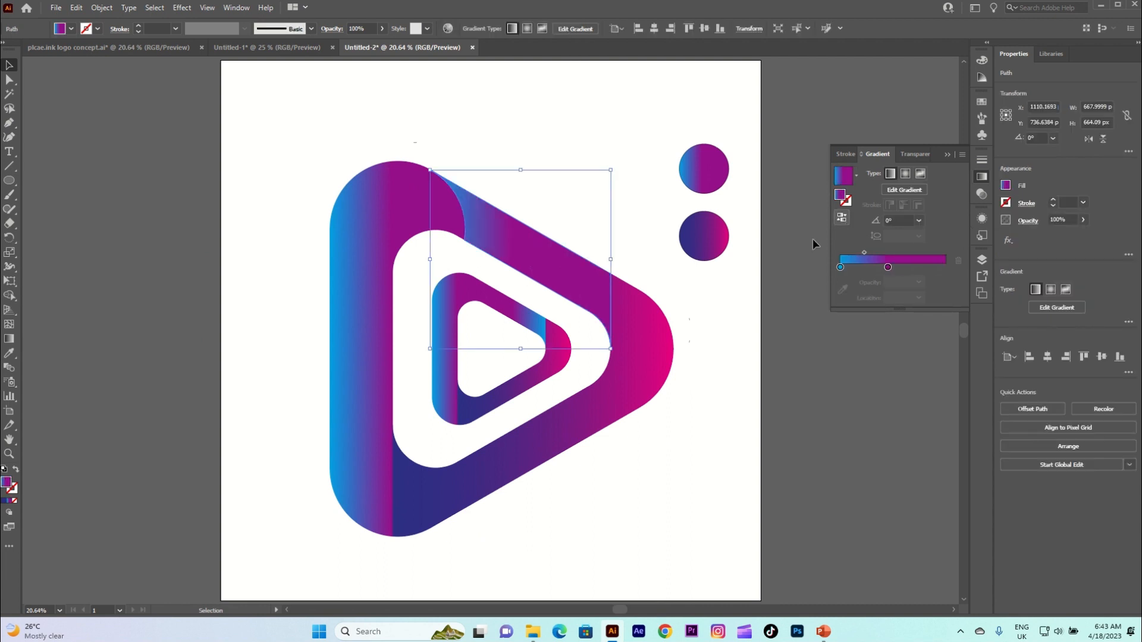
click(712, 378)
click(571, 291)
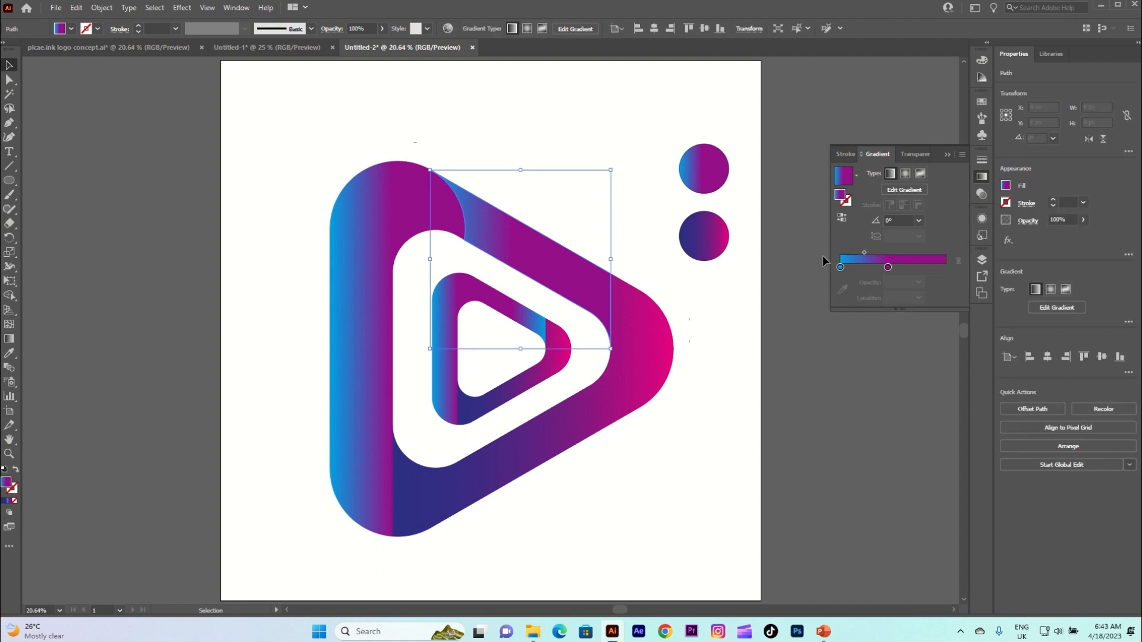
click(914, 267)
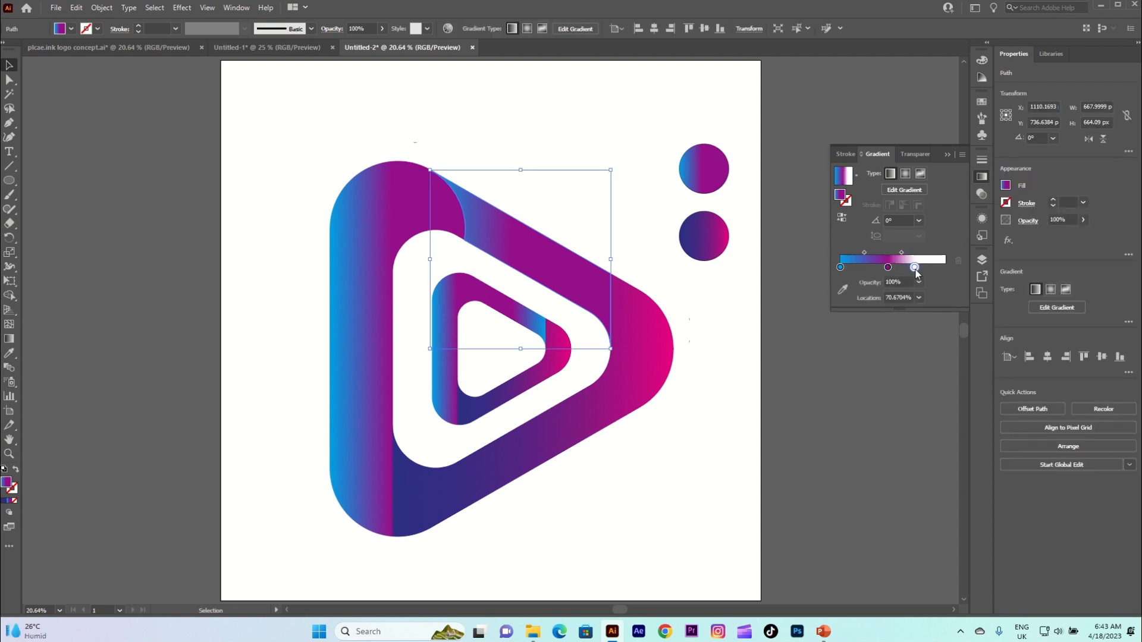
drag(916, 269, 912, 271)
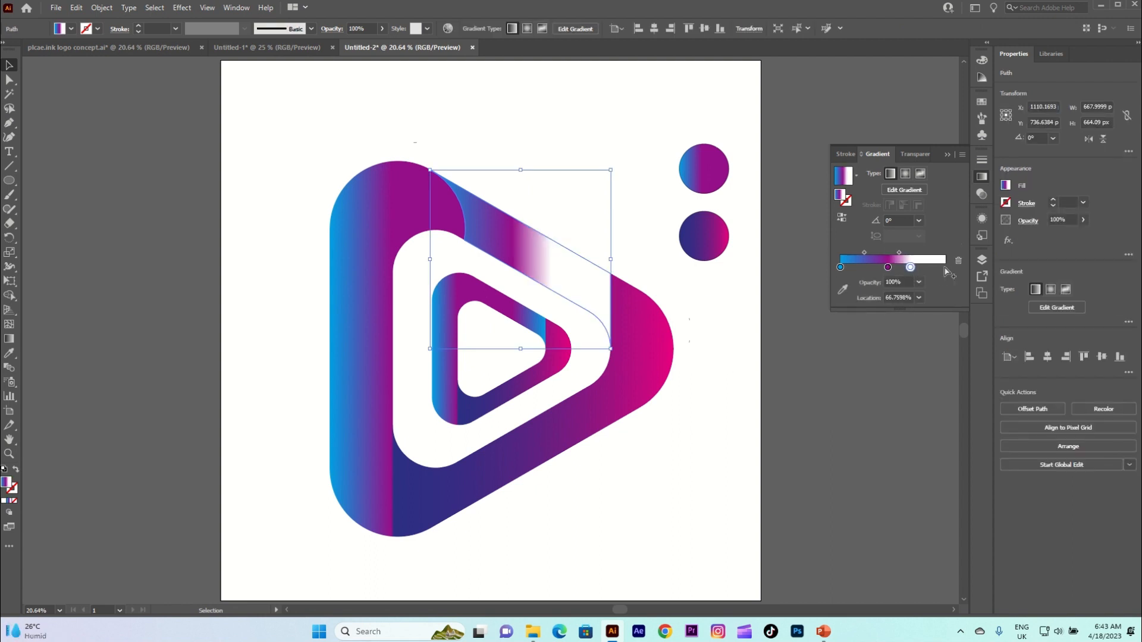
click(958, 262)
Step: Shift the purple colour stop in the large upper-right segment's gradient to about 71% and deselect the segment
click(887, 269)
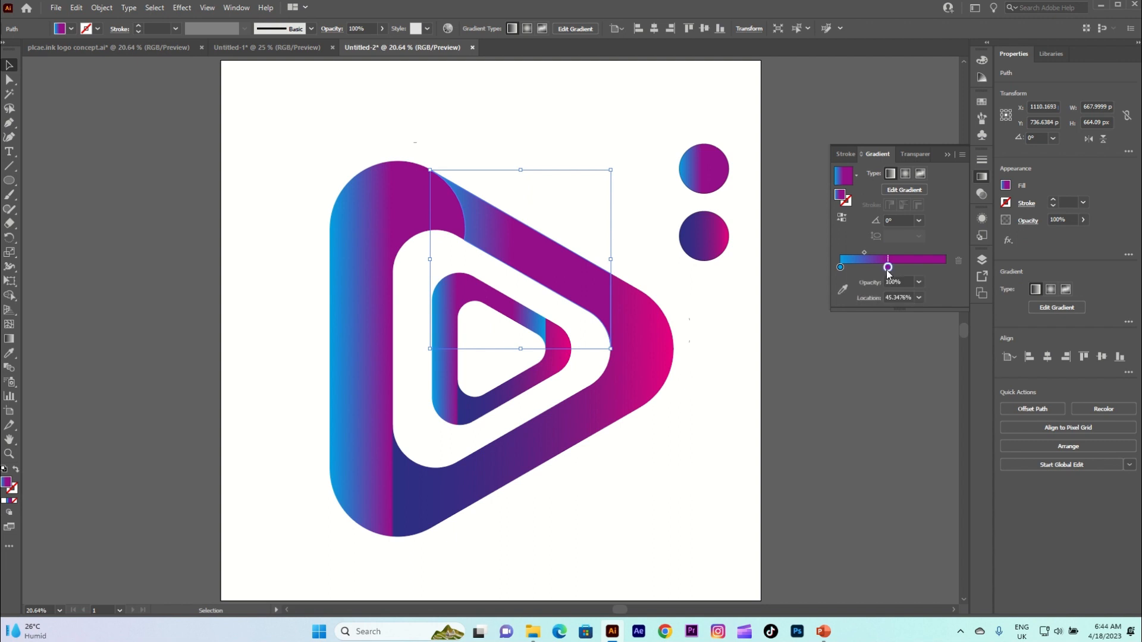
drag(888, 271, 915, 269)
click(748, 383)
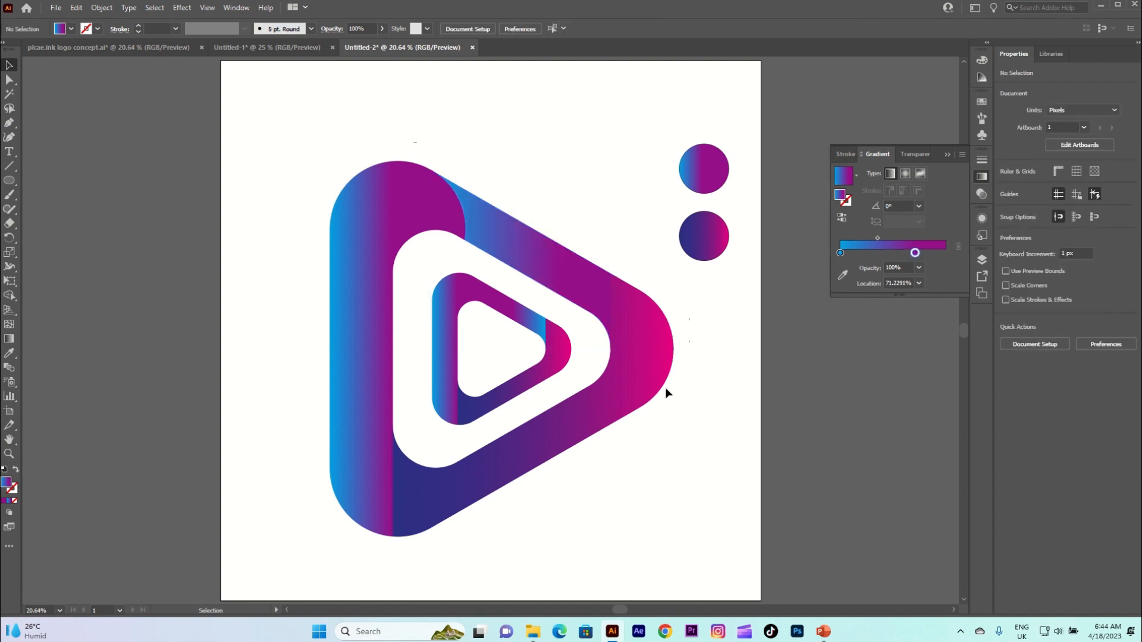
Step: Reverse the gradient of the large triangle's lower segment so it runs from pink to dark blue at the tip
click(653, 369)
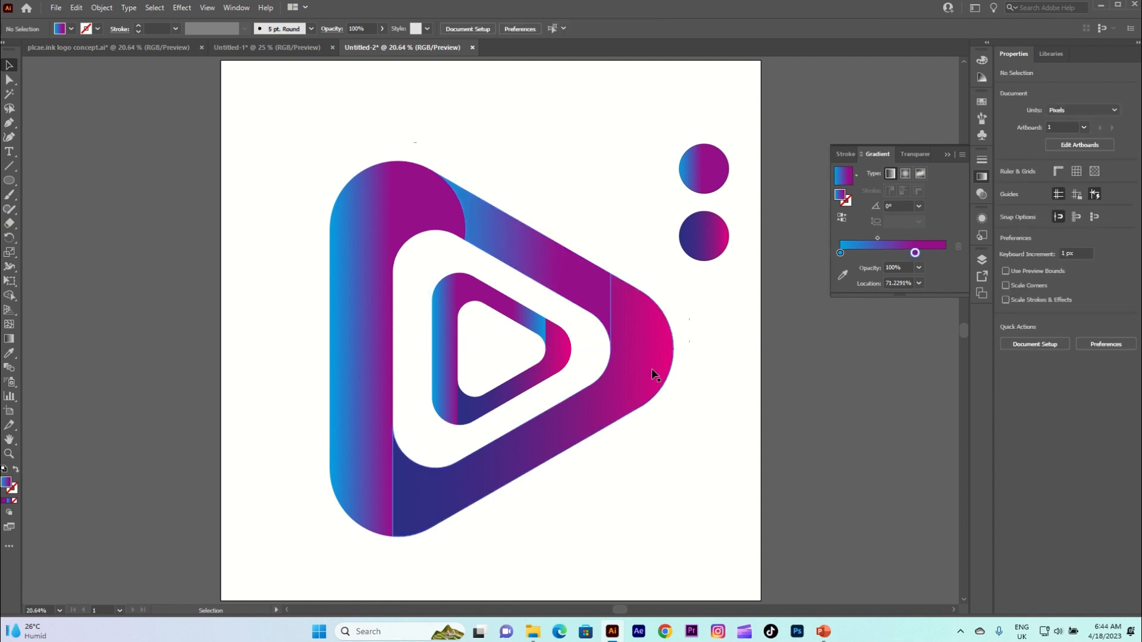
click(843, 218)
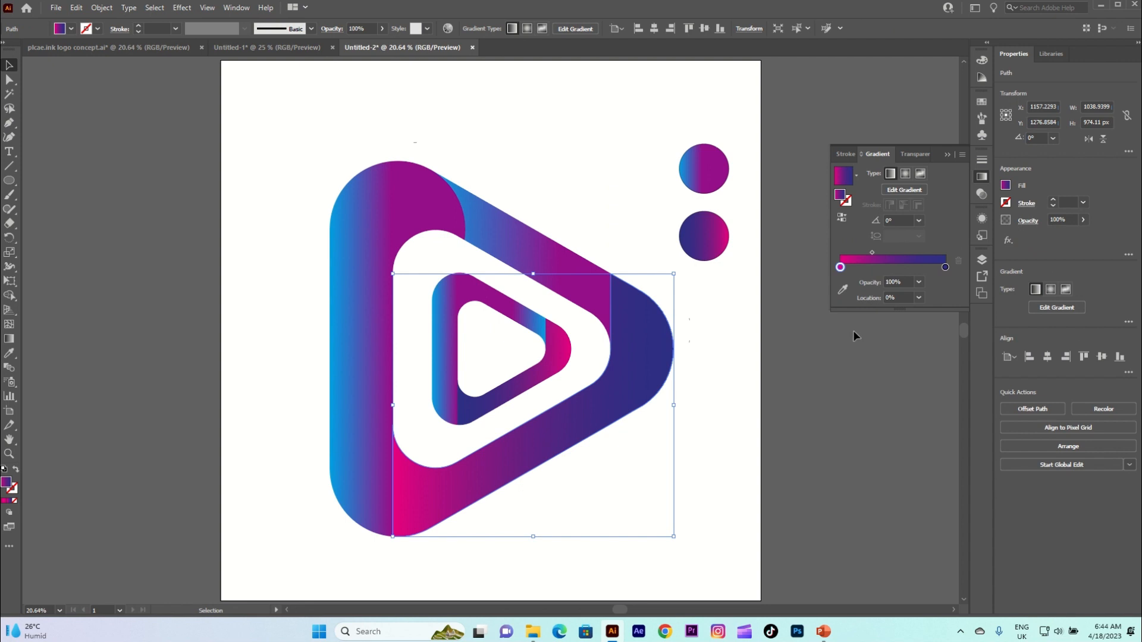
click(803, 410)
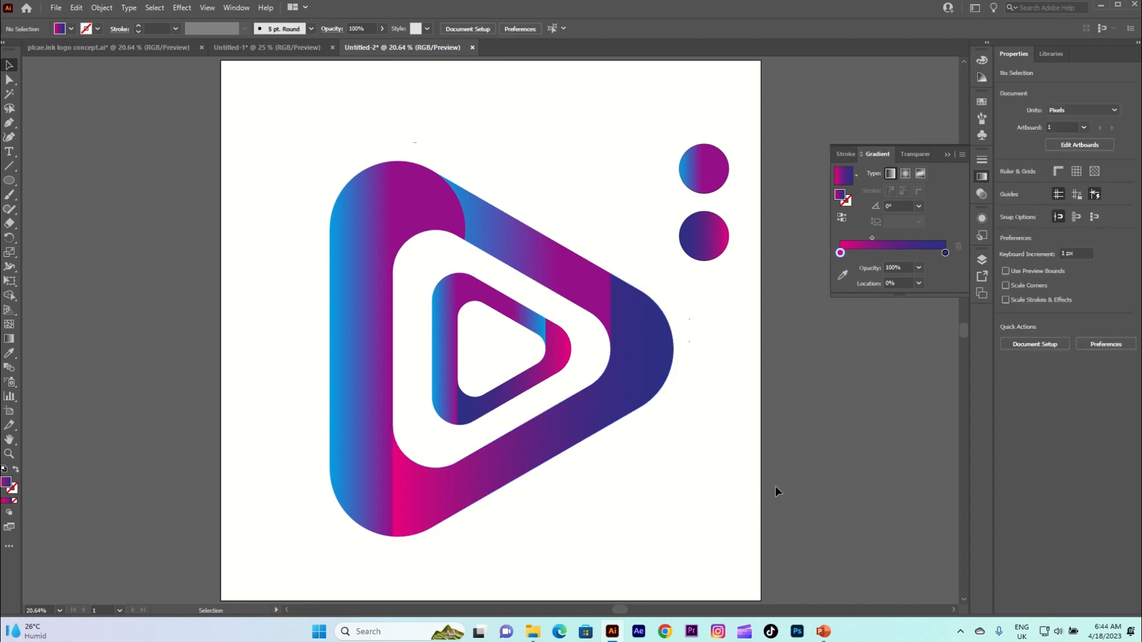
click(378, 356)
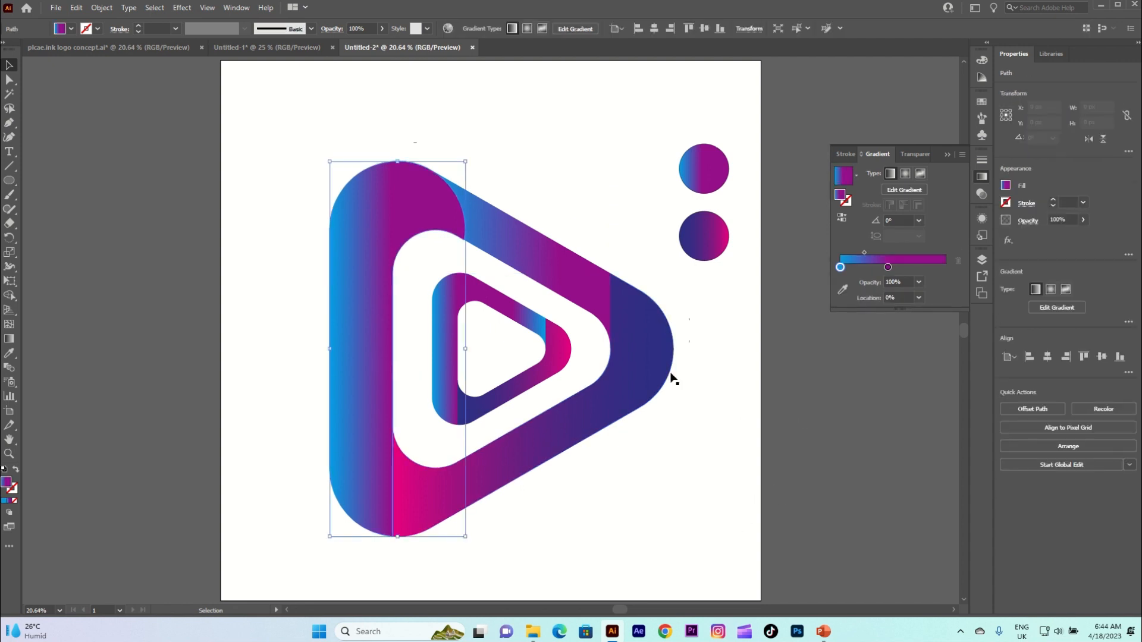
click(842, 219)
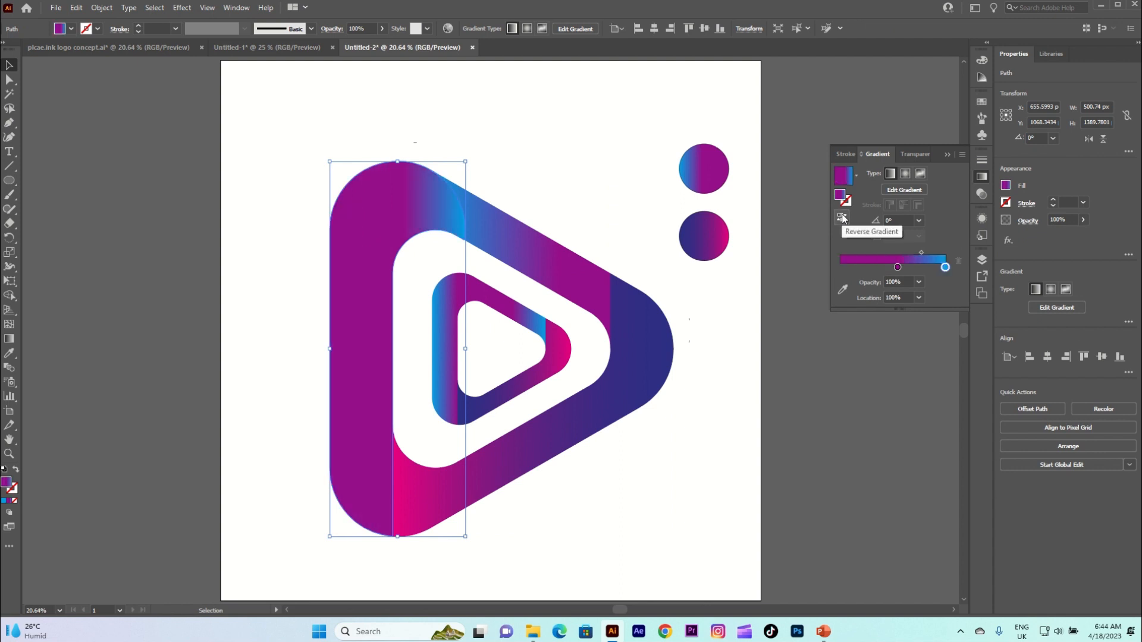
click(842, 218)
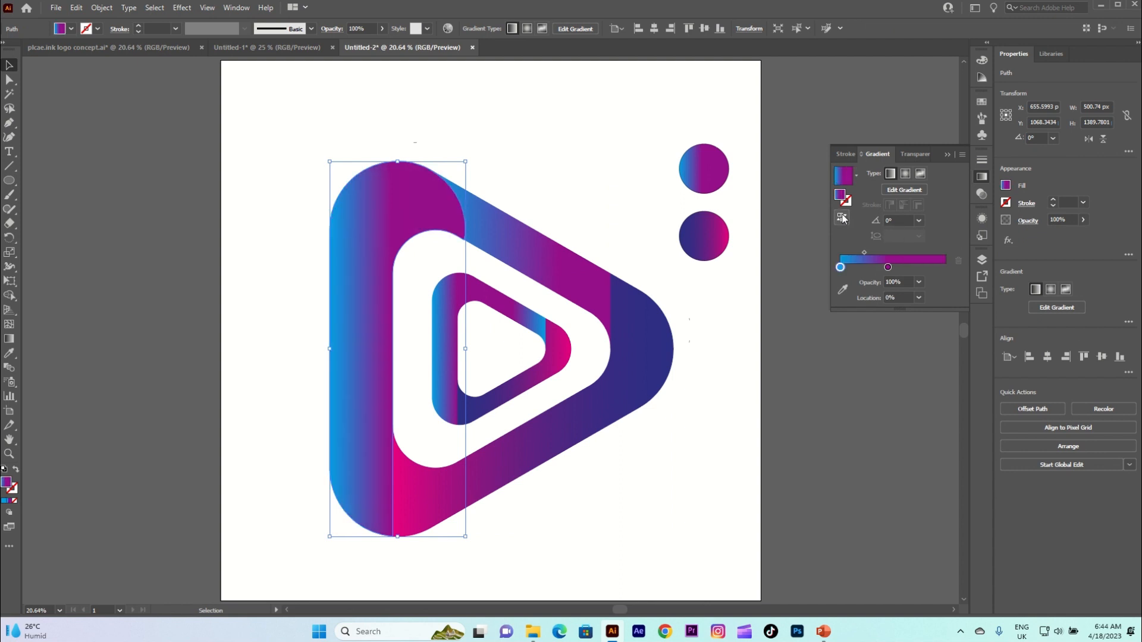
click(684, 470)
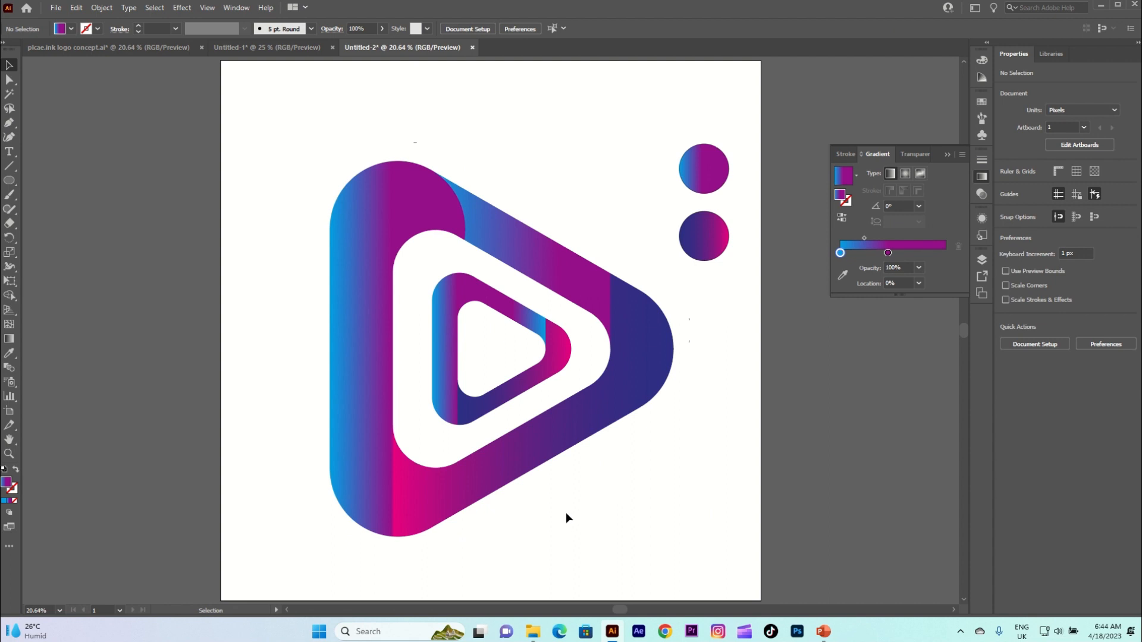
Step: Activate the Type tool and set its font to Montserrat in the Black style
scroll(566, 516, down, 1)
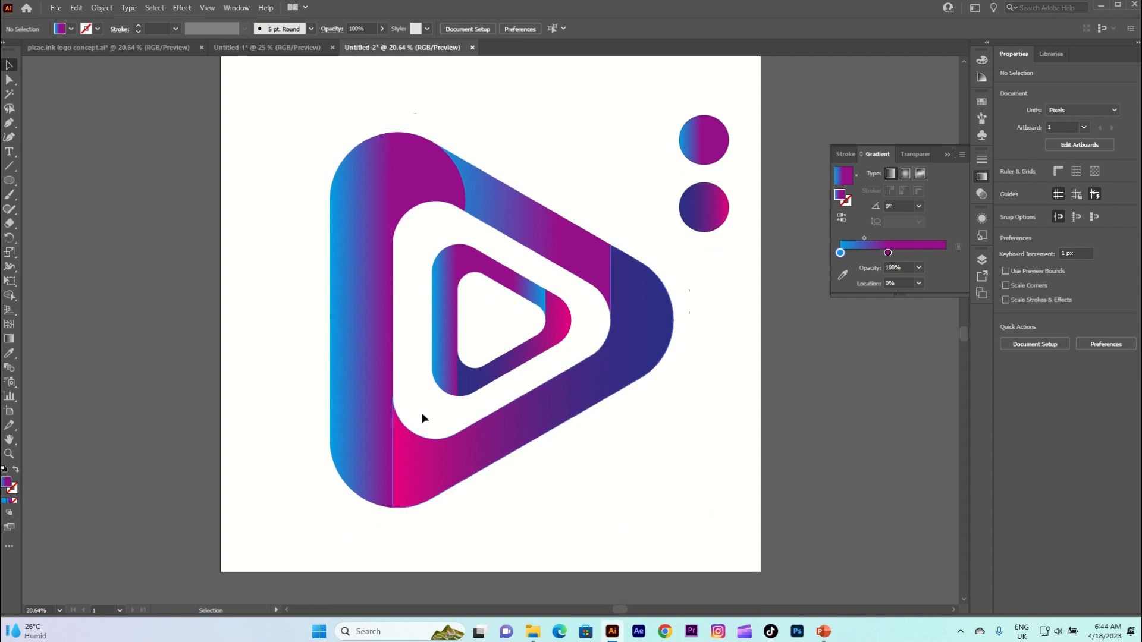
click(13, 156)
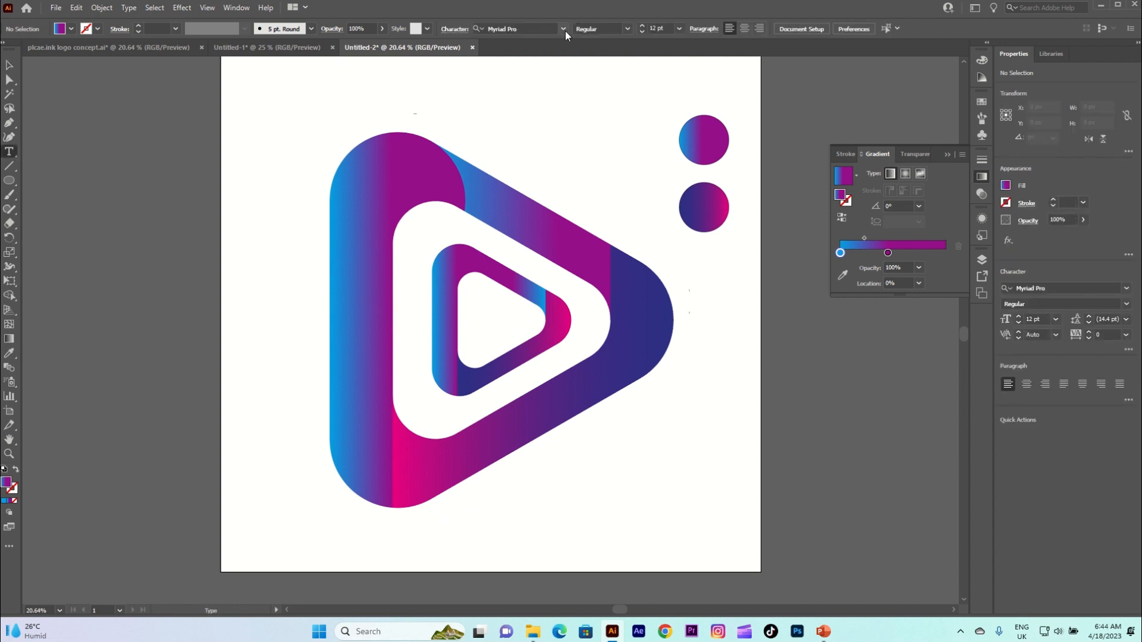
click(516, 29)
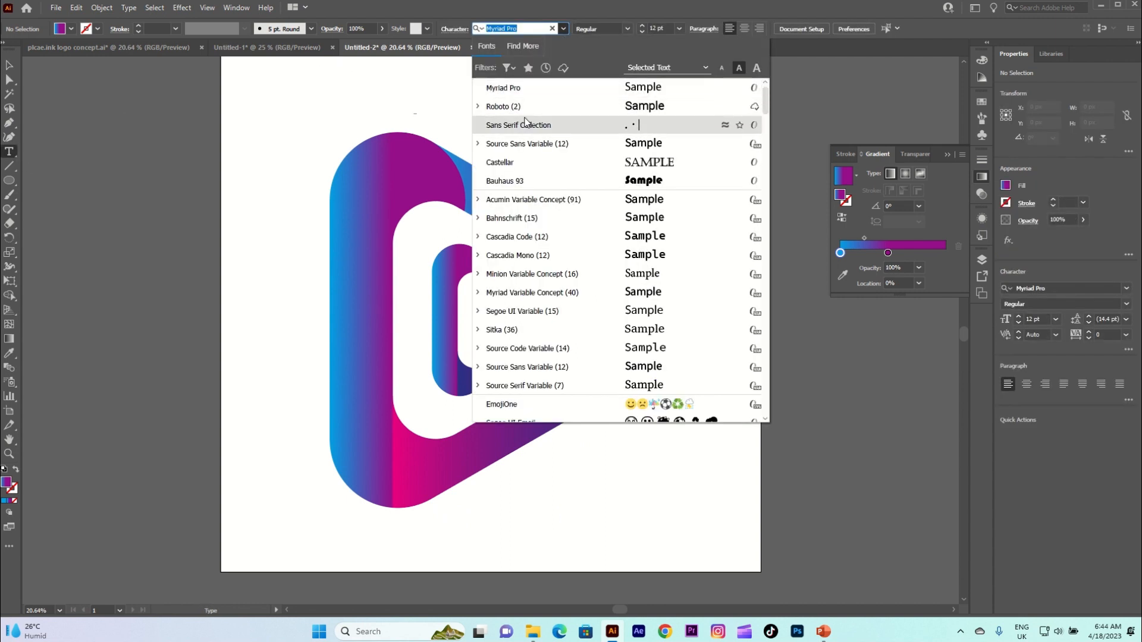
scroll(513, 107, up, 1)
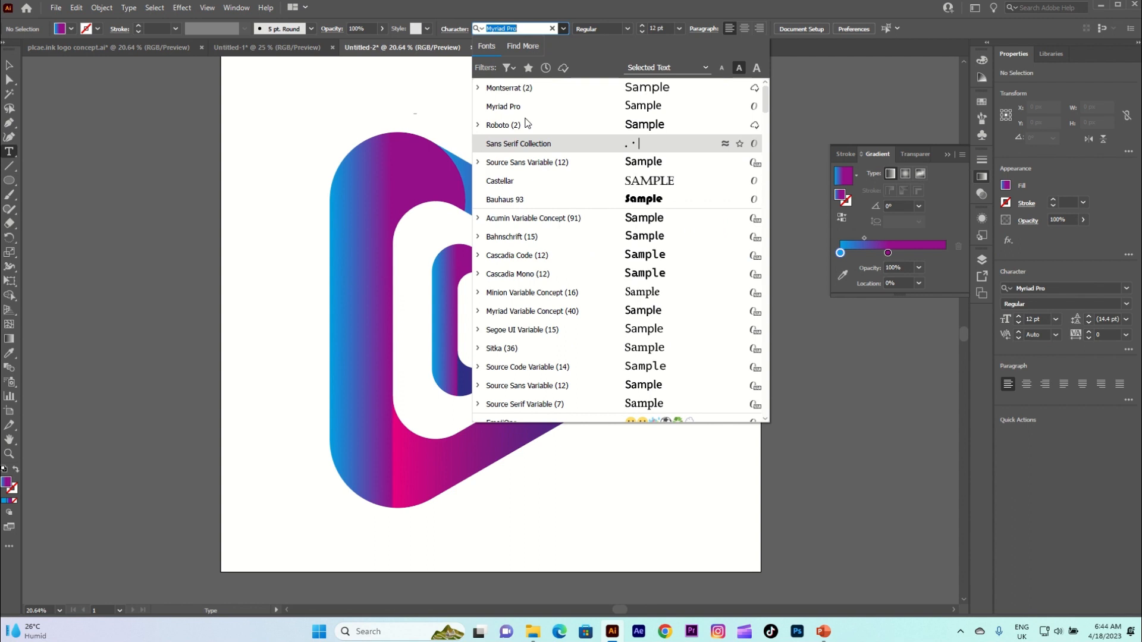
click(510, 92)
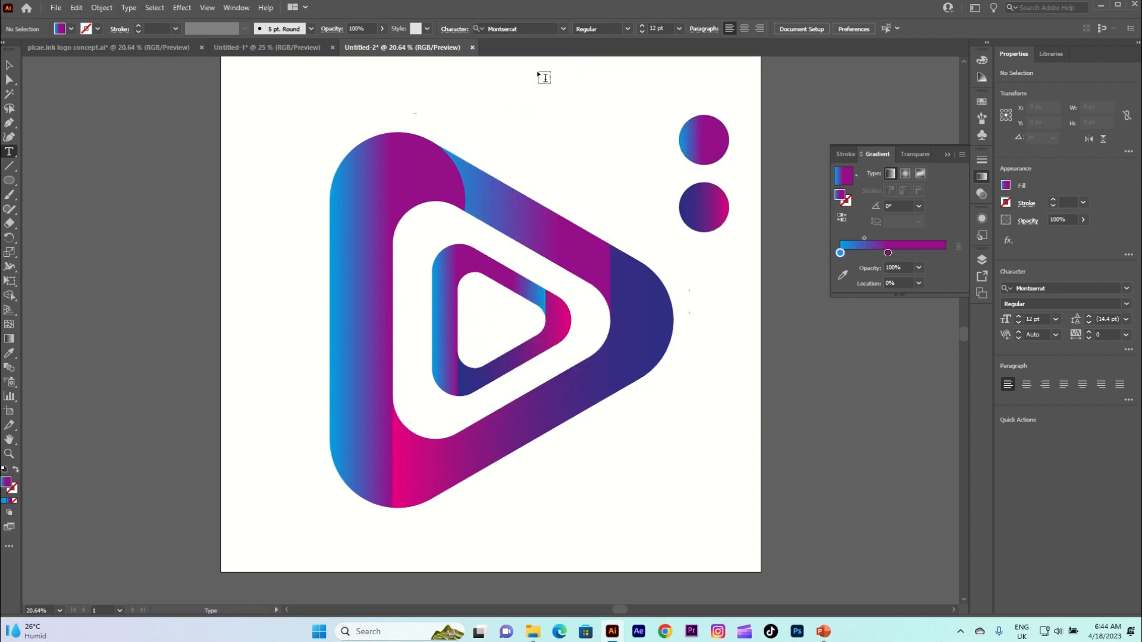
click(627, 29)
click(613, 55)
Step: Place a point-text line just below the large triangle's lower-right edge and set its font size to 100 pt
scroll(491, 306, down, 3)
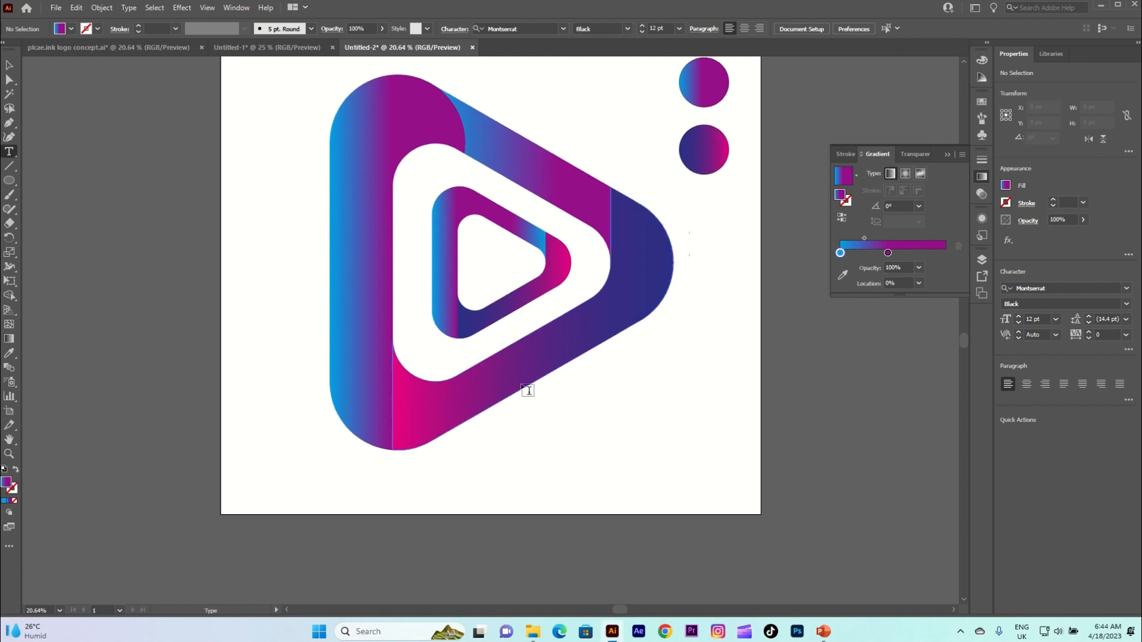
click(502, 451)
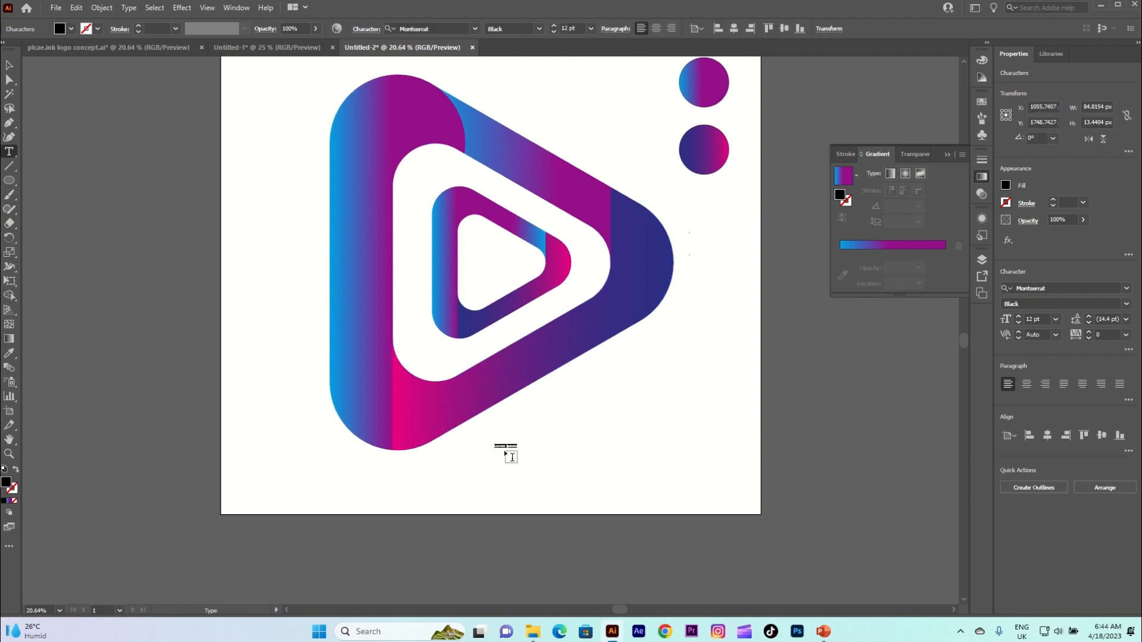
click(1019, 317)
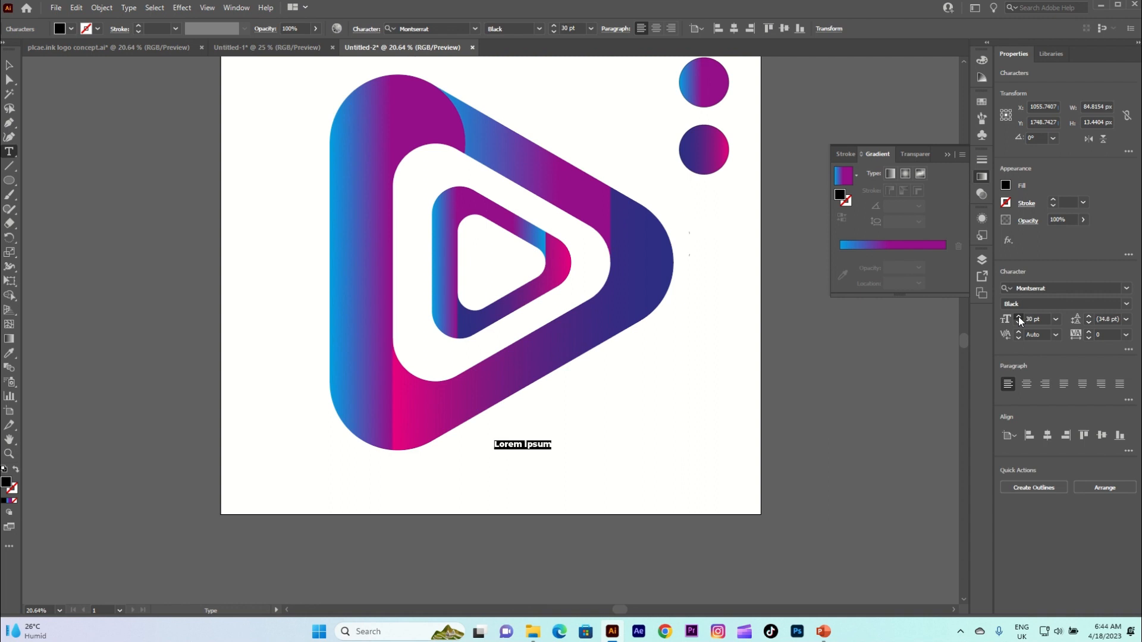
drag(1018, 317, 1019, 316)
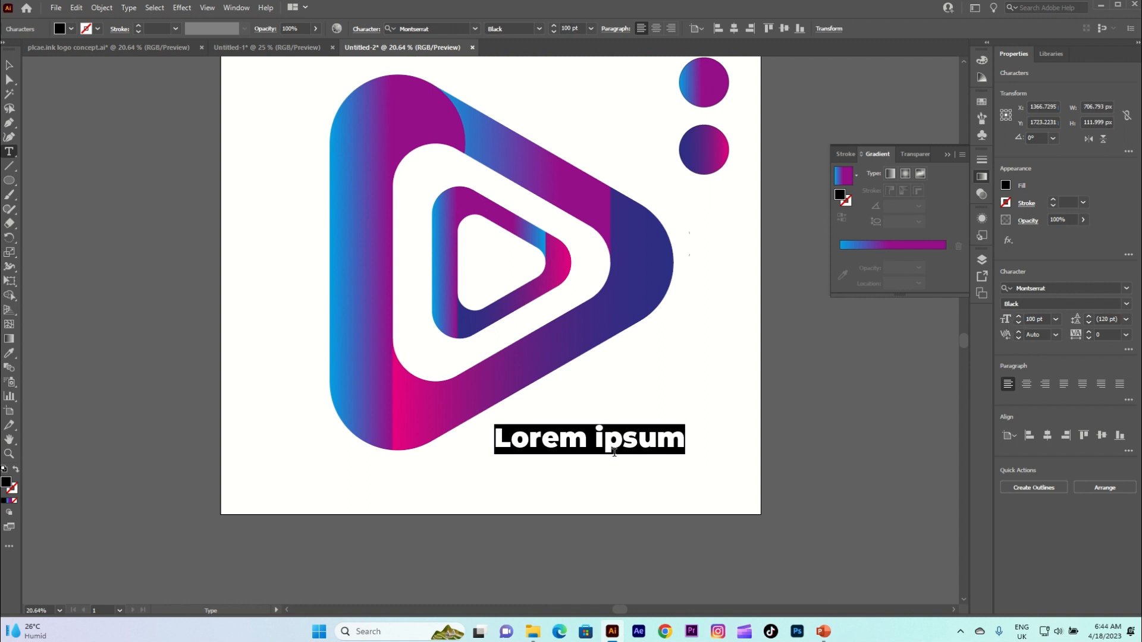
Step: Replace the placeholder text with the wordmark "Your Brand Logo", capitalising each word
text(your)
key(BackSpace)
key(BackSpace)
key(BackSpace)
key(BackSpace)
key(Caps_Lock)
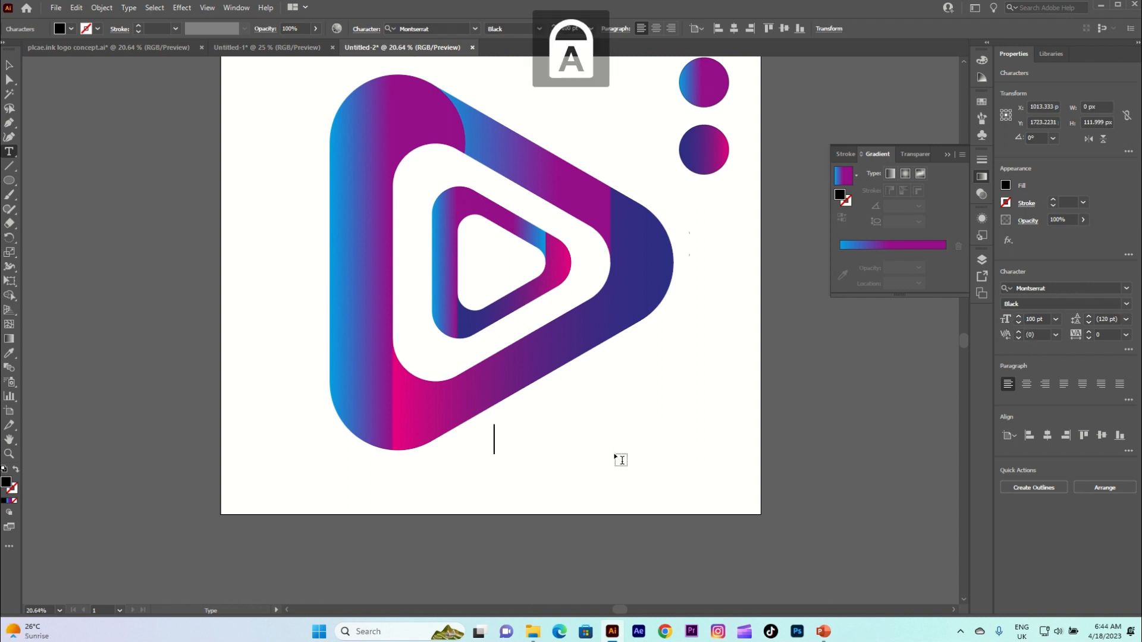
text(Y)
key(Caps_Lock)
text(our)
key(Caps_Lock)
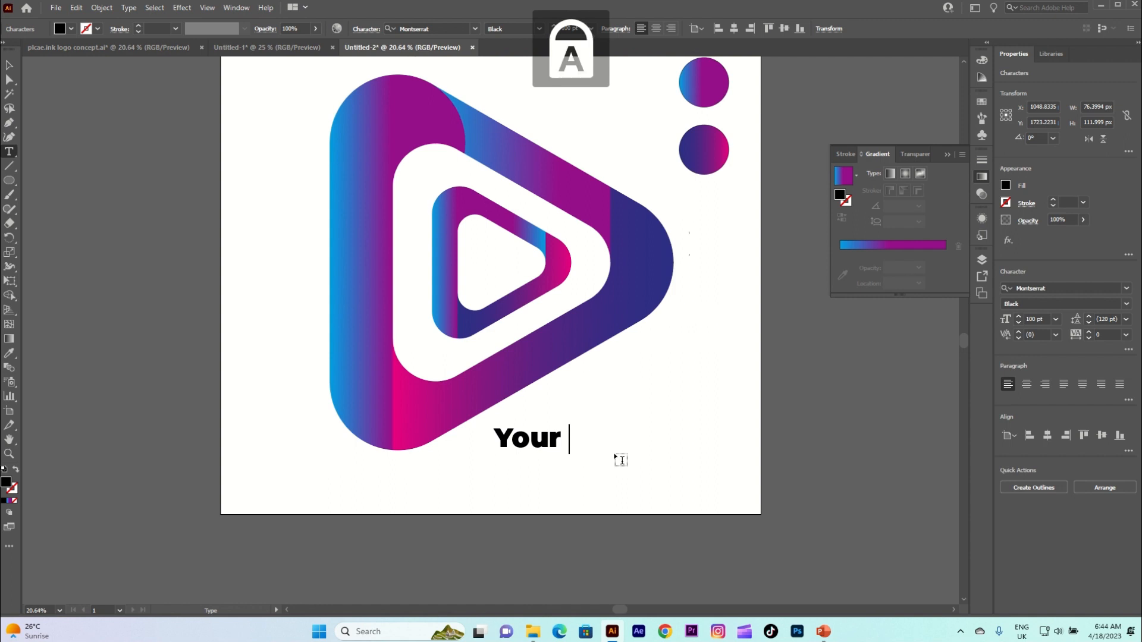
text(B)
key(Caps_Lock)
text(rand l)
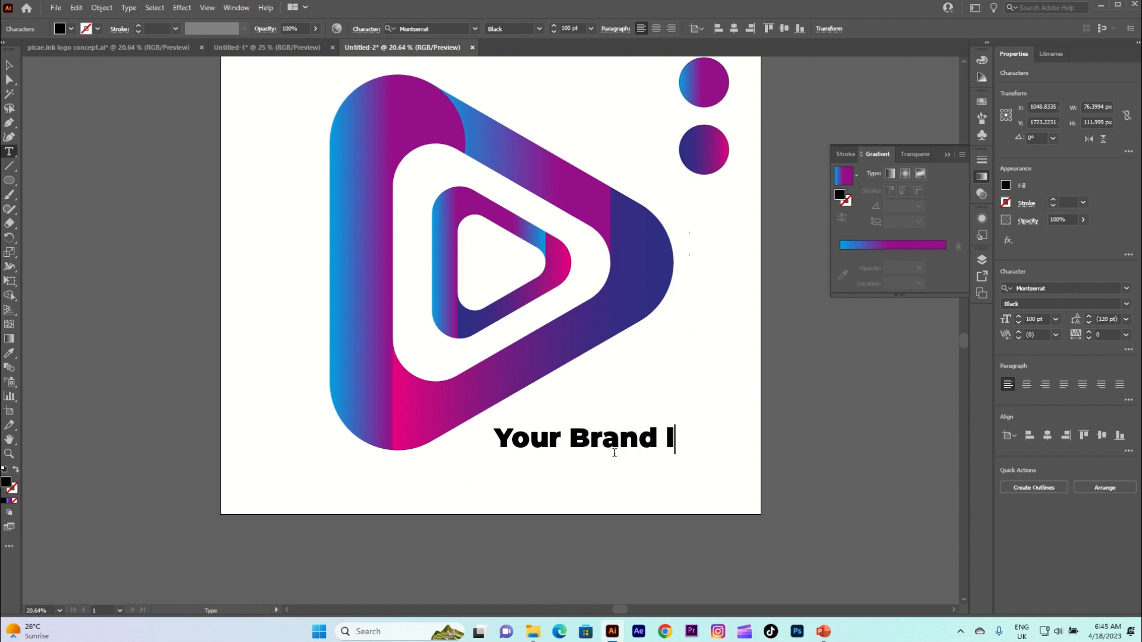
key(Caps_Lock)
text(L)
key(Caps_Lock)
text(ogo)
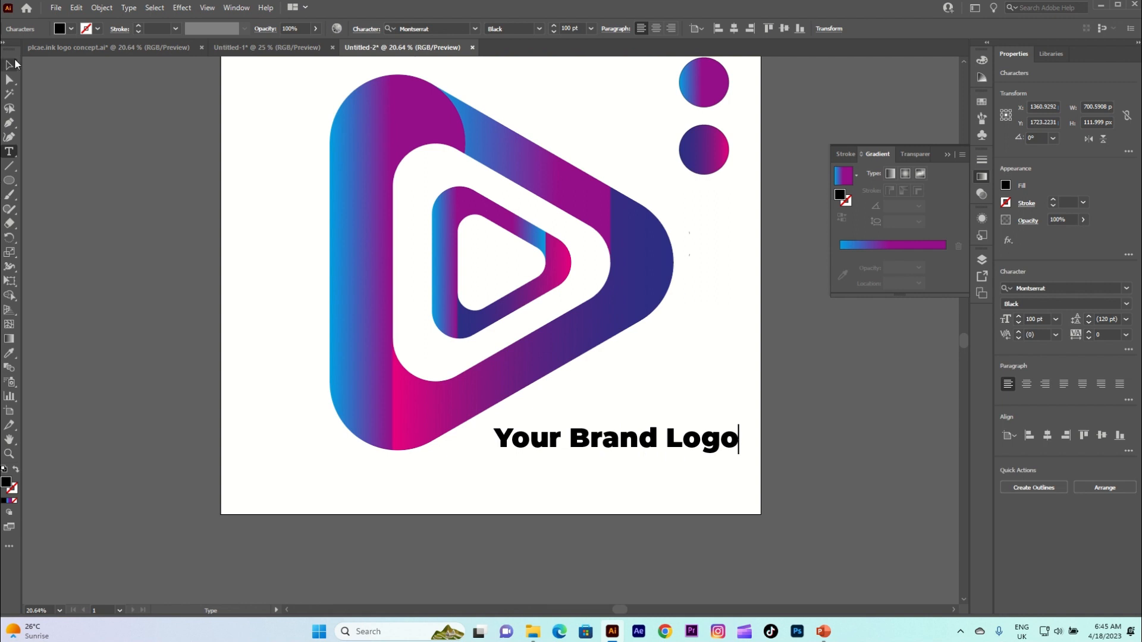
Step: Reduce the wordmark to 82 pt and reposition it closer beneath the large triangle's lower-right edge
click(10, 64)
mouse_move(620, 455)
mouse_down()
mouse_move(644, 453)
mouse_move(604, 450)
mouse_move(589, 466)
mouse_move(597, 450)
mouse_up()
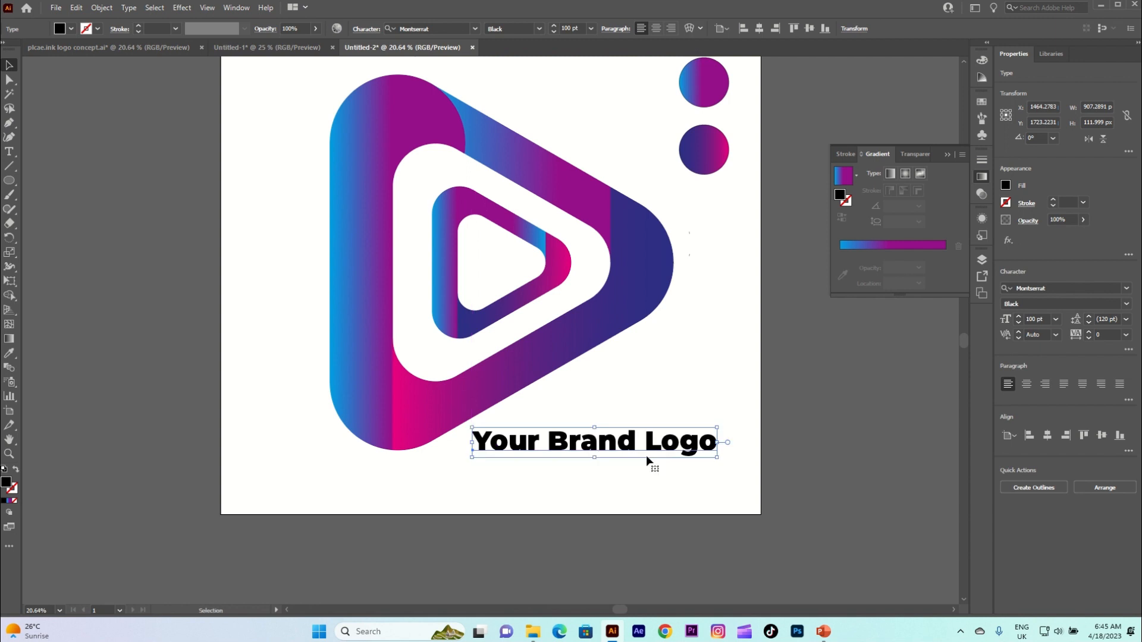
click(1019, 322)
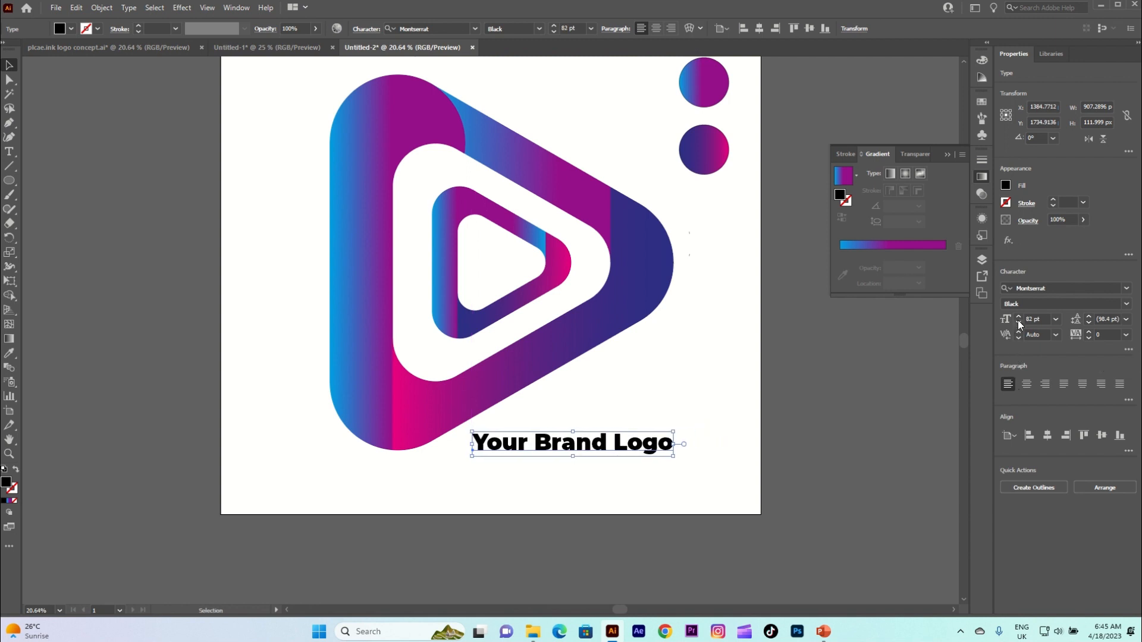
click(691, 483)
drag(643, 454, 642, 439)
click(712, 519)
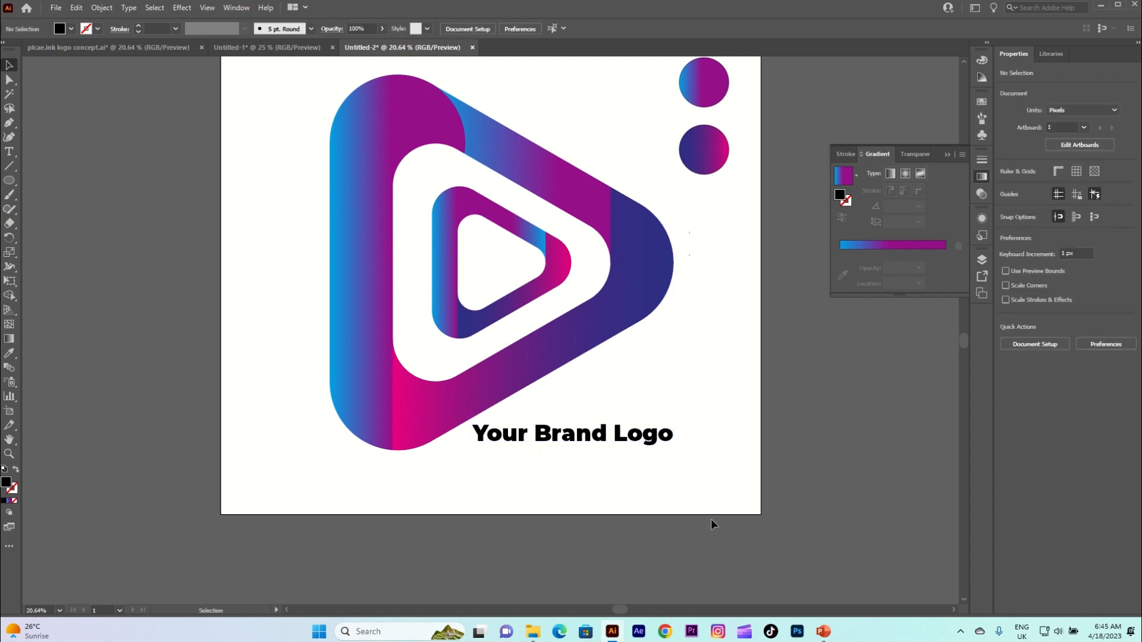
Step: Bring up the preset zoom levels for viewing the finished logo and wordmark
scroll(743, 411, up, 2)
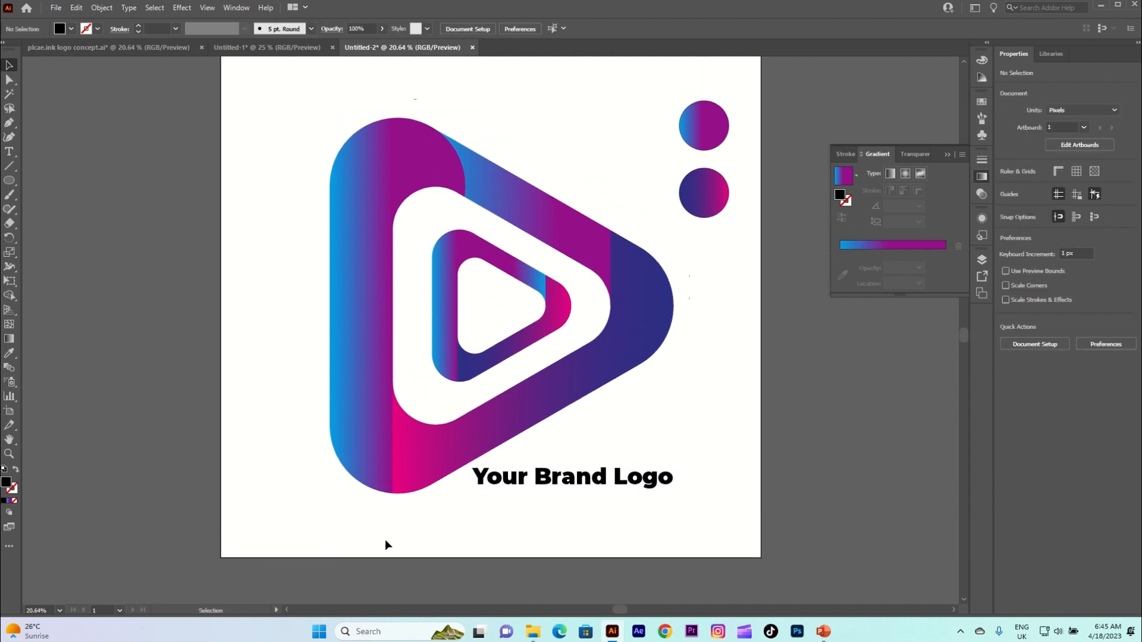
click(58, 609)
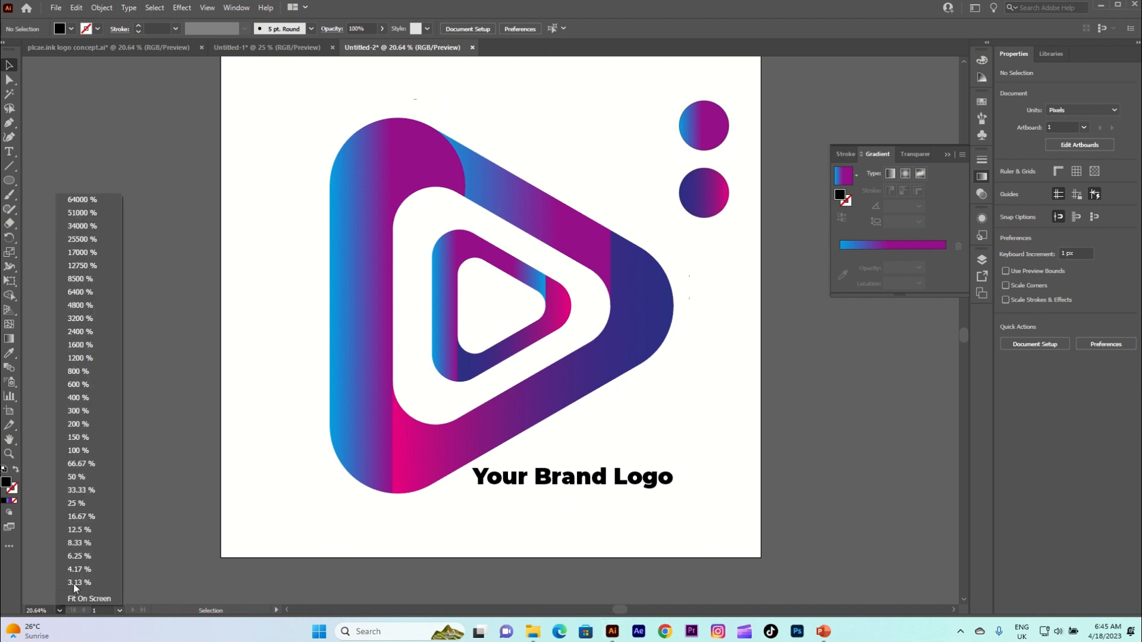